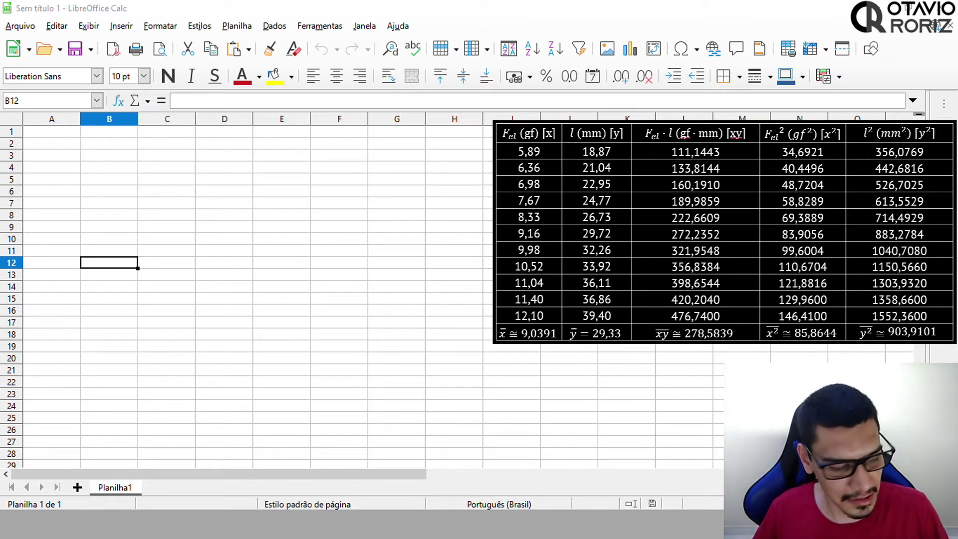
Fill B1:C12 with the reference table's Fel (gf) [x] and l (mm) [y] columns, and widen columns B and C to fit the headers
click(123, 135)
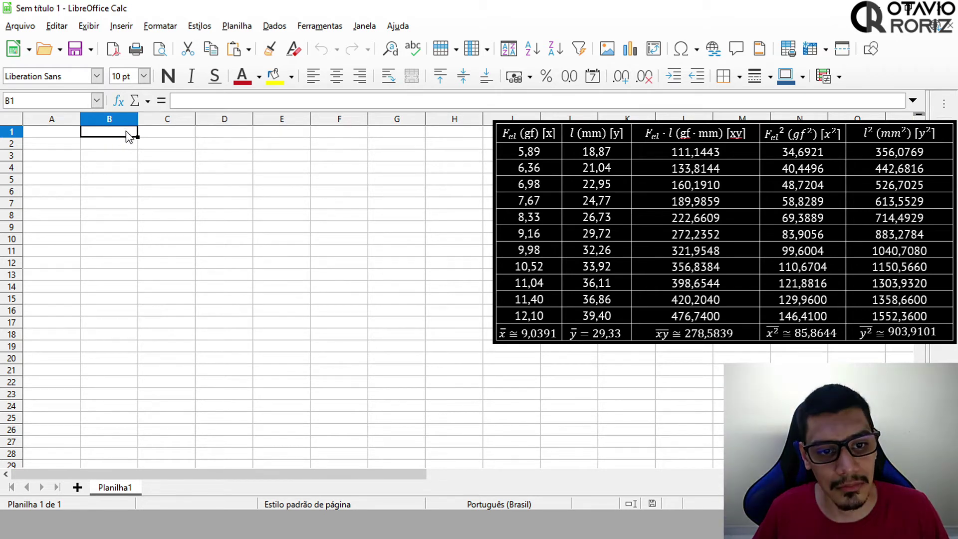
text(Fel (gf) [x]	l (mm) [y] 5,89	18,87 6,36	21,04 6,98	22,95 7,67	24,77 8,33	26,73 9,16	29,72 9,98	32,26 10,52	33,92 11,04	36,11 11,4	36,86 12,1	39,4)
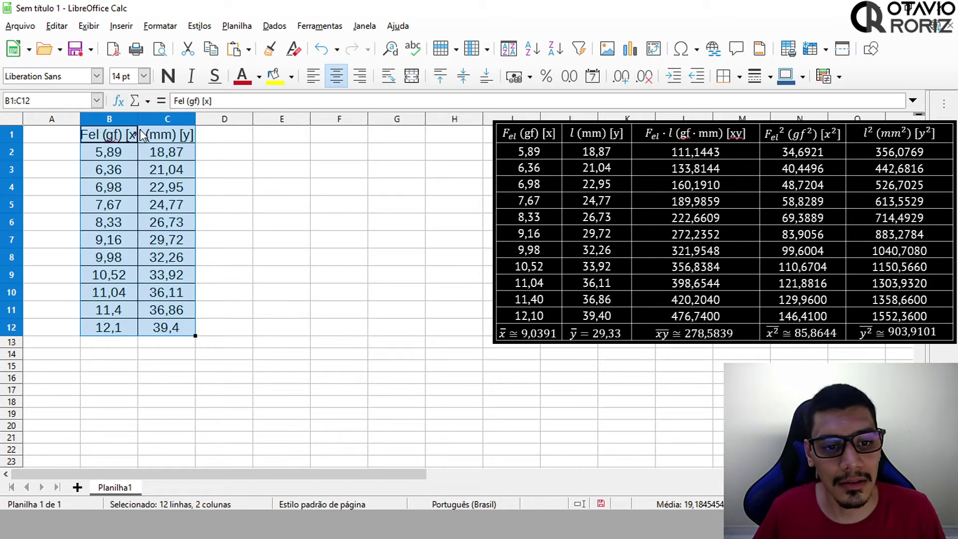
drag(138, 118, 157, 118)
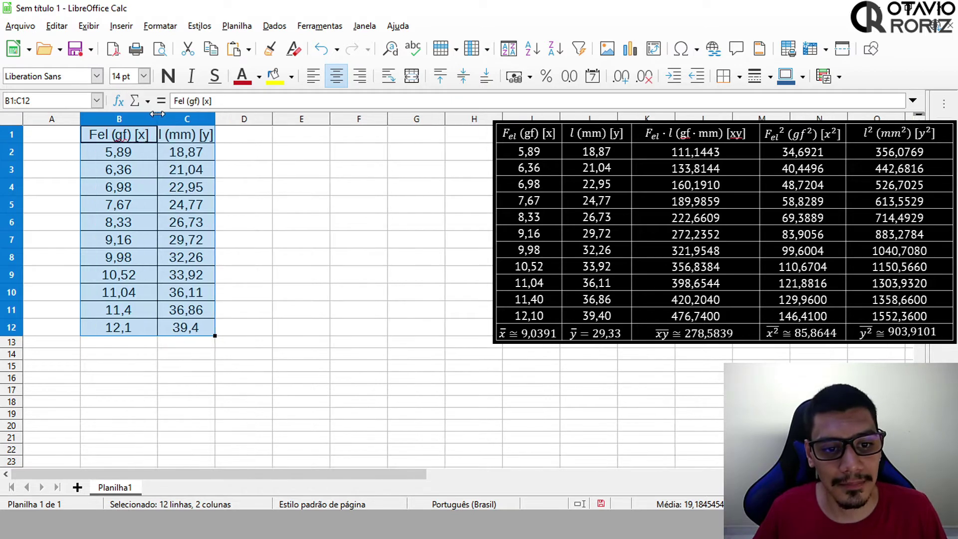
drag(225, 118, 242, 117)
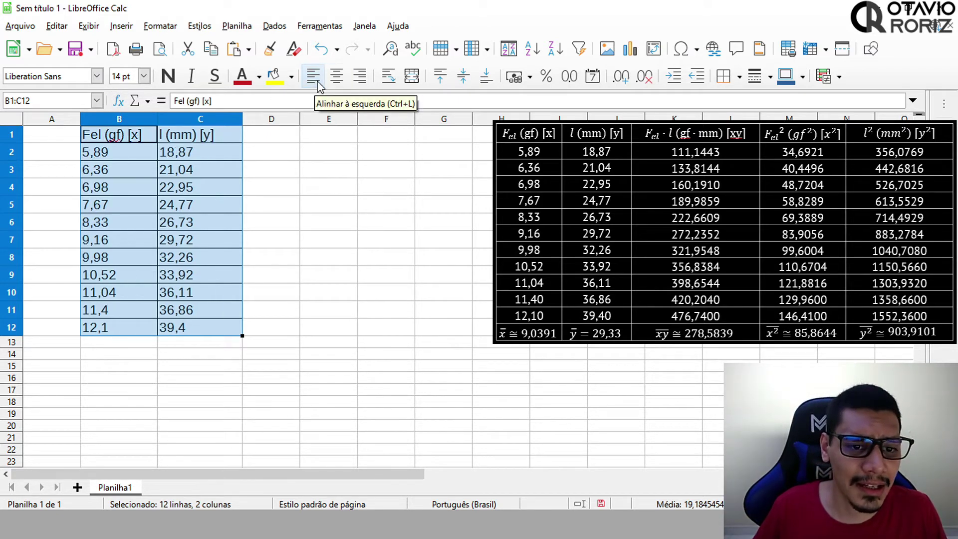
Centre the contents of the data table B1:C12 horizontally
click(359, 76)
click(345, 77)
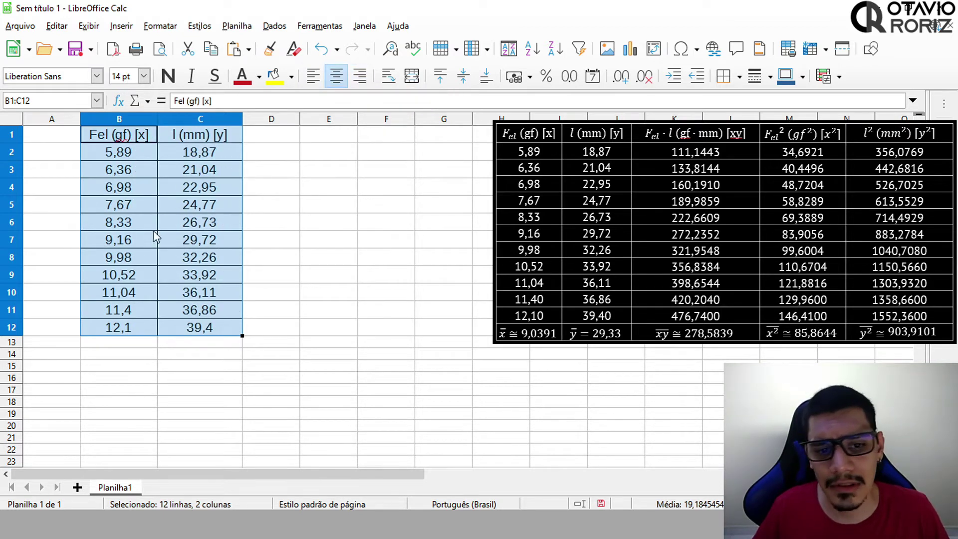
click(125, 256)
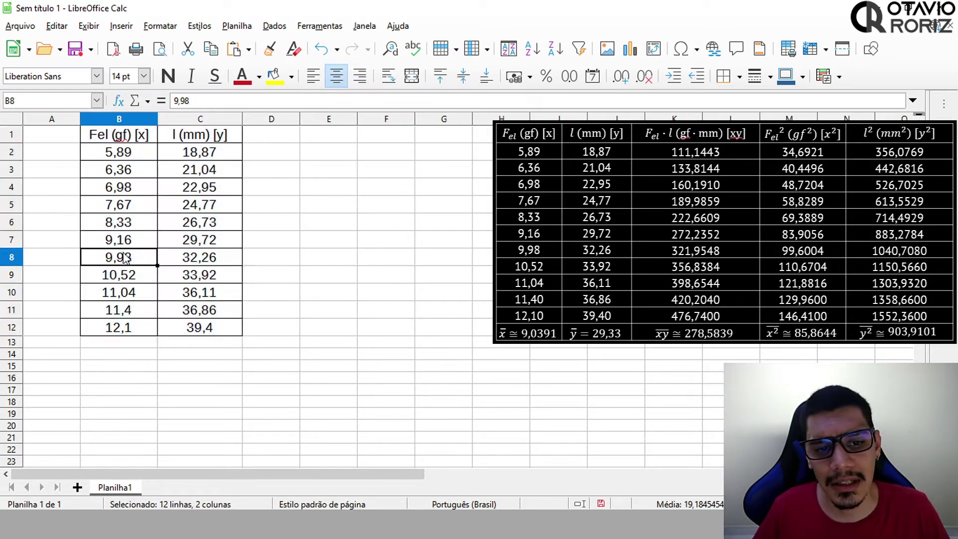
Label the row beneath the data table "Médias" in cell A13
double_click(34, 343)
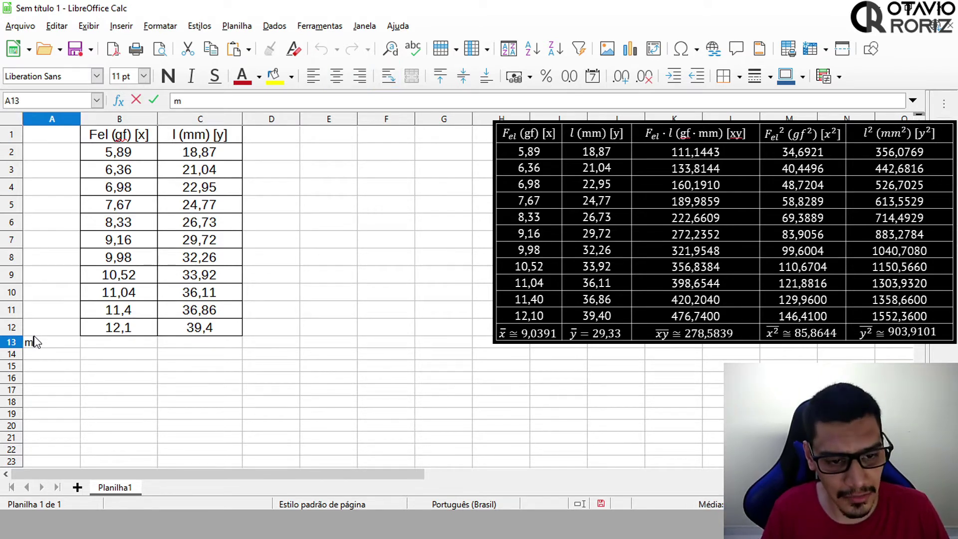
text(Médias)
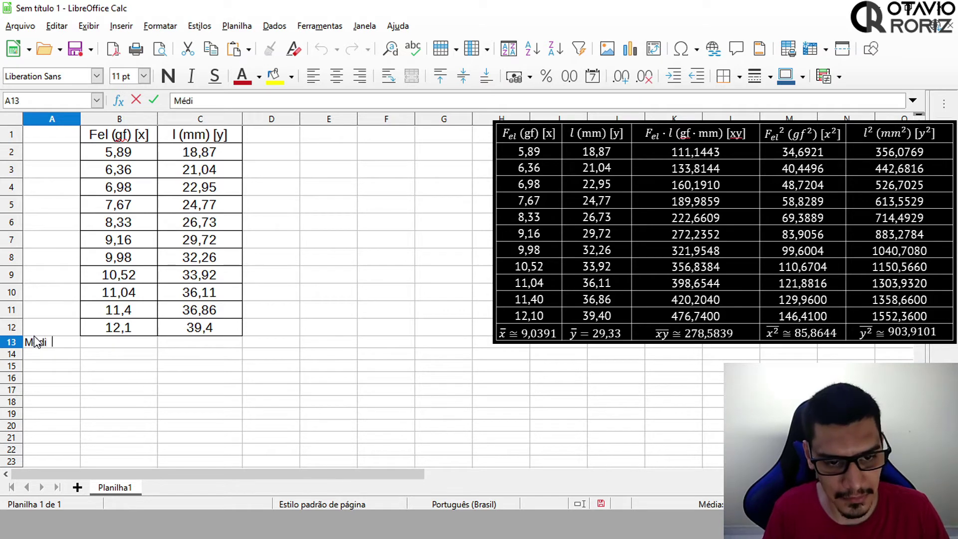
click(9, 342)
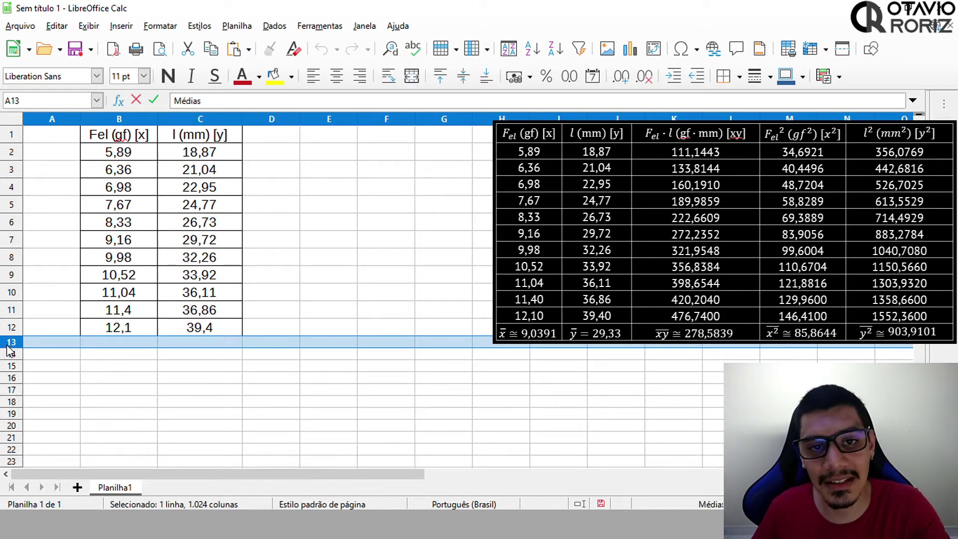
click(126, 262)
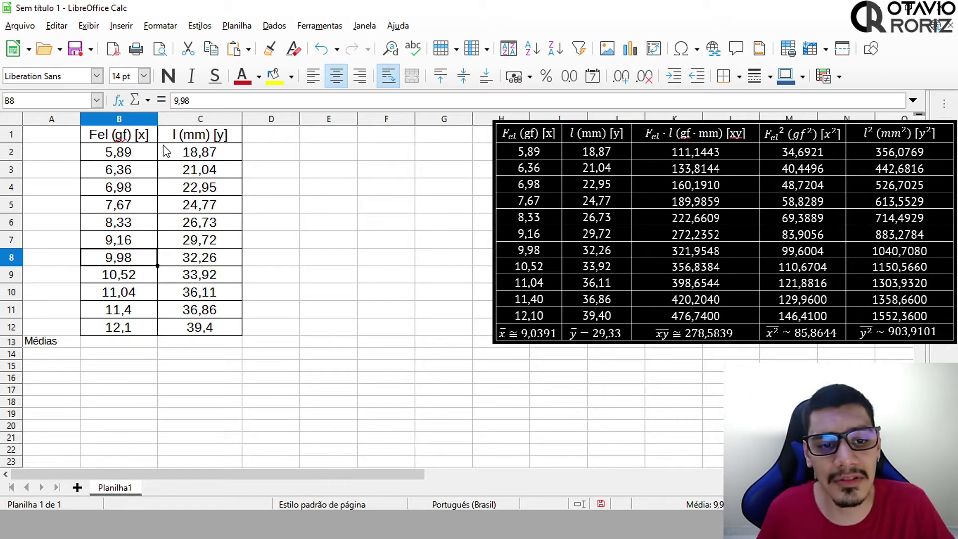
Calculate the average (Média) of the Fel values B2:B12 in cell B13
click(125, 157)
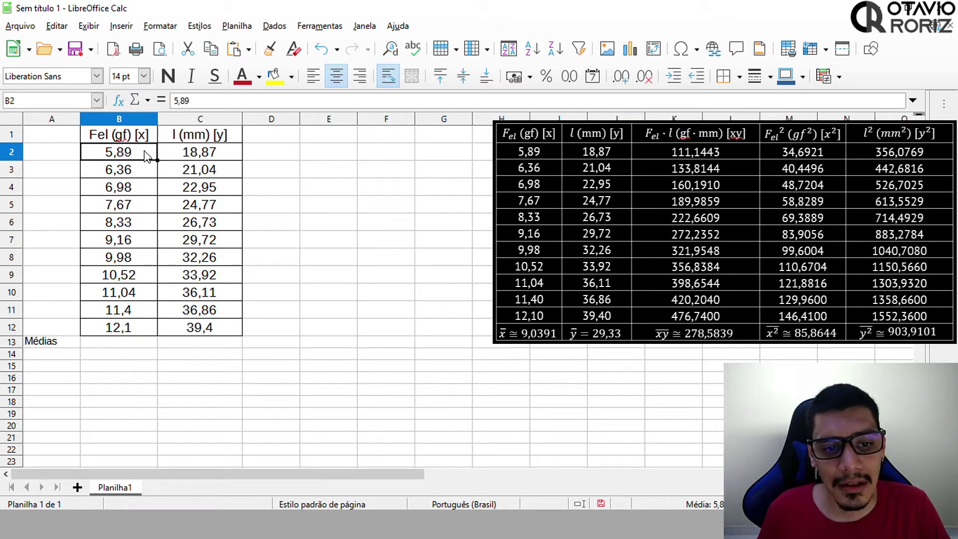
drag(147, 156, 152, 336)
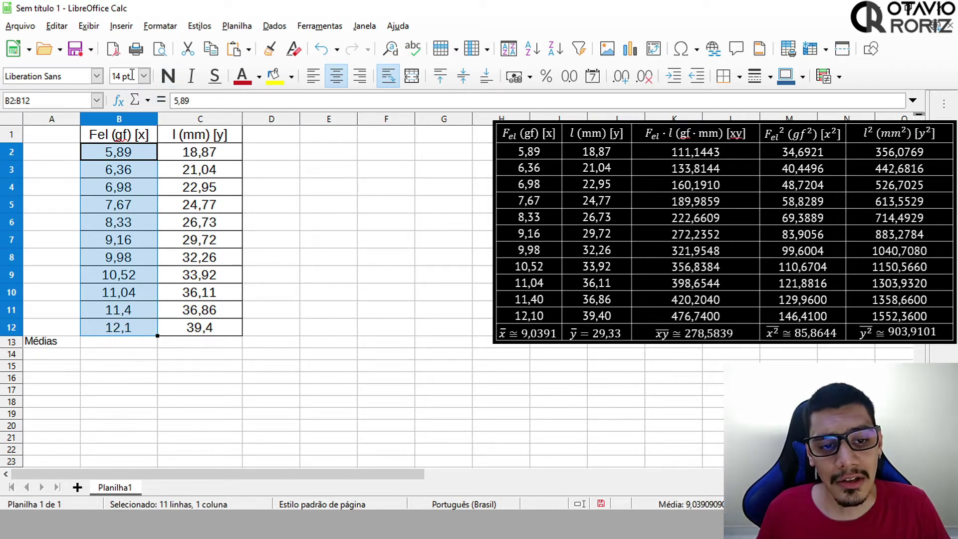
click(148, 100)
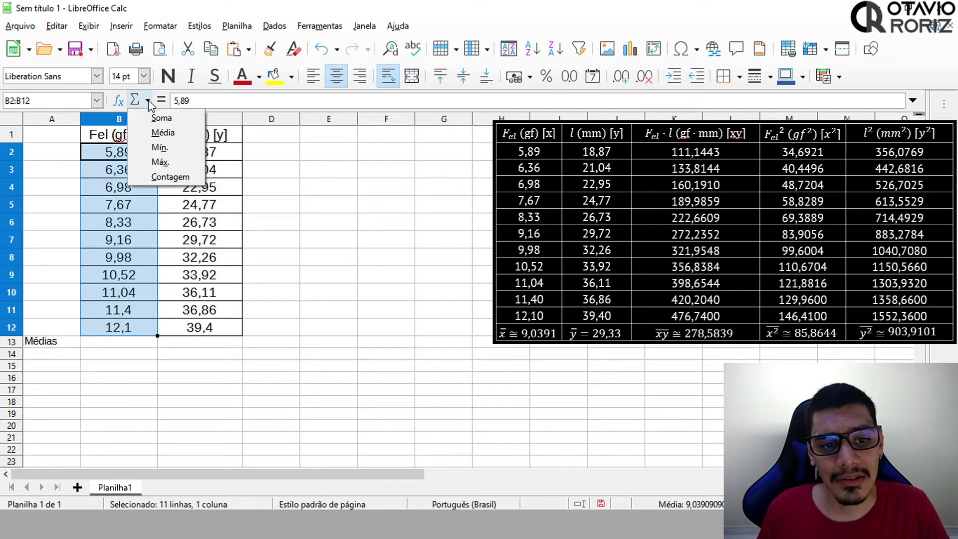
click(191, 133)
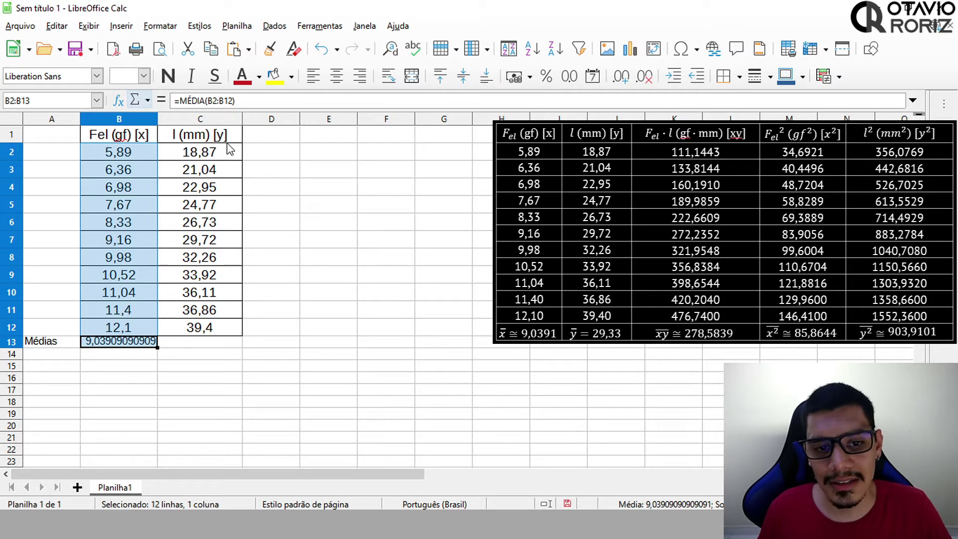
Calculate the average (Média) of the l values C2:C12 in cell C13
click(214, 153)
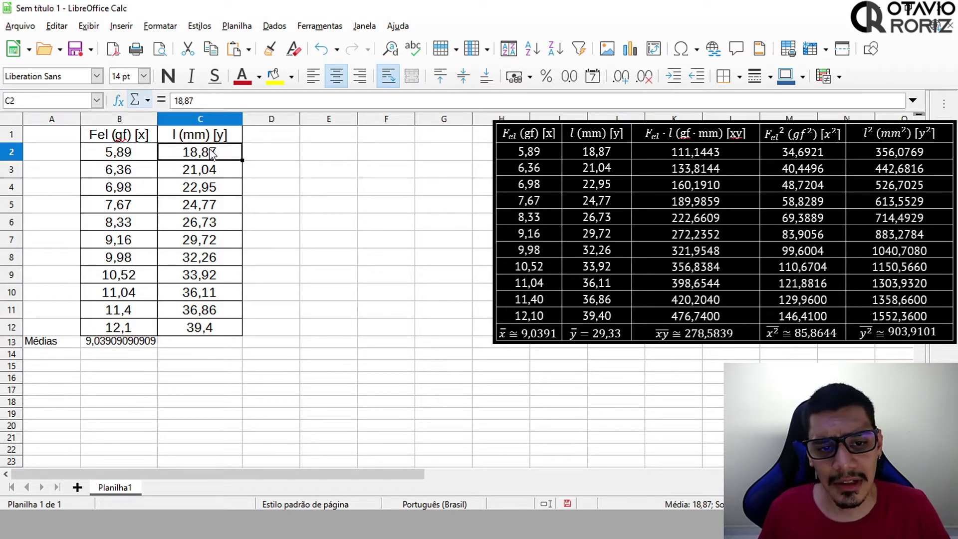
drag(213, 153, 220, 327)
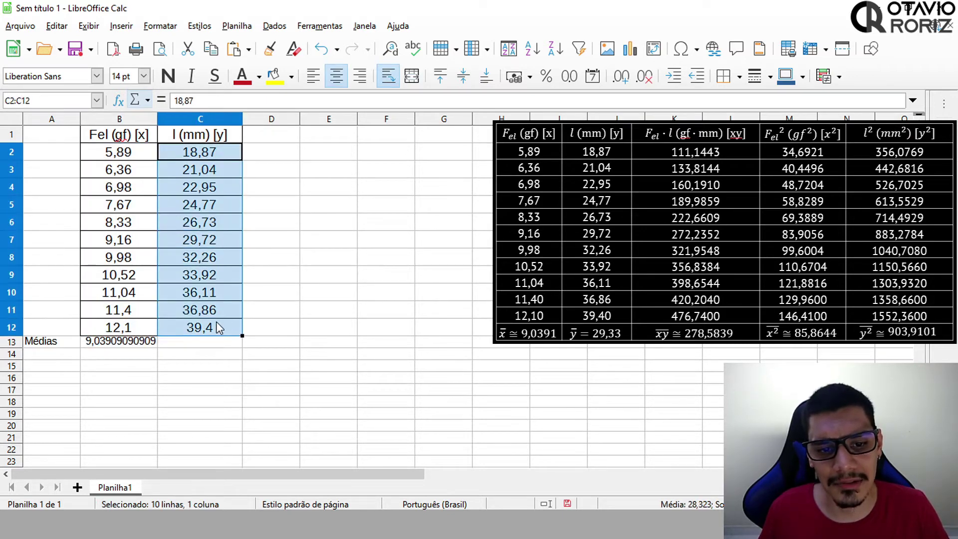
click(148, 102)
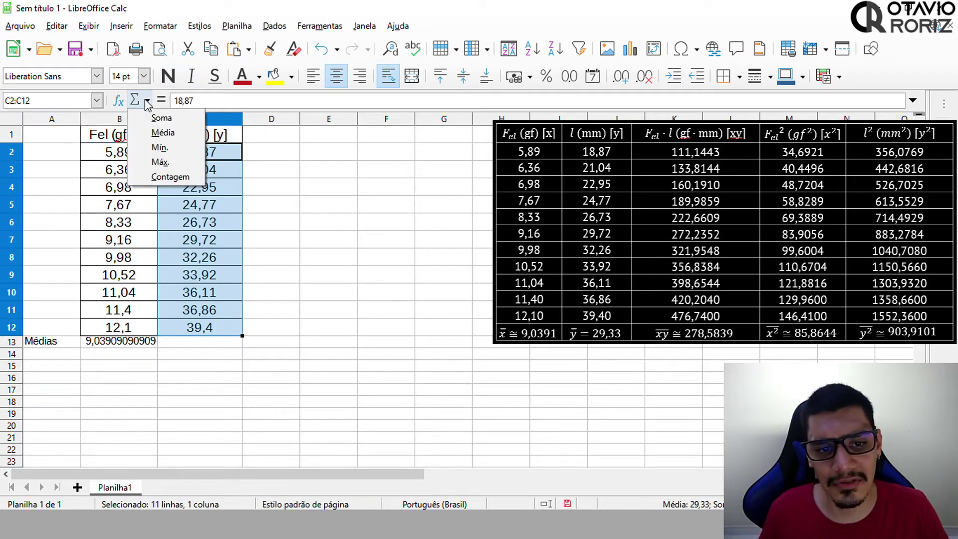
click(163, 133)
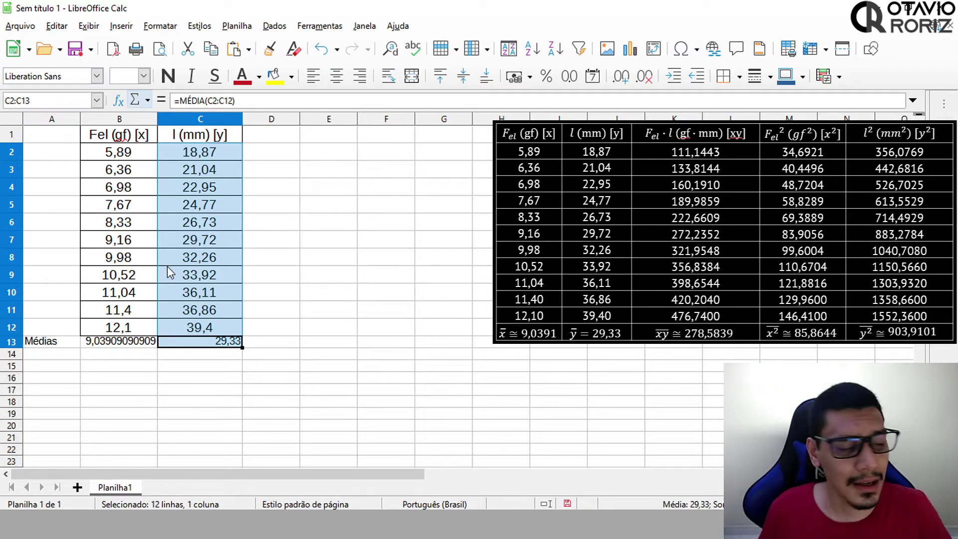
Add the header "x*y" in D1 and enter the product formula =B2*C2 in D2
double_click(287, 135)
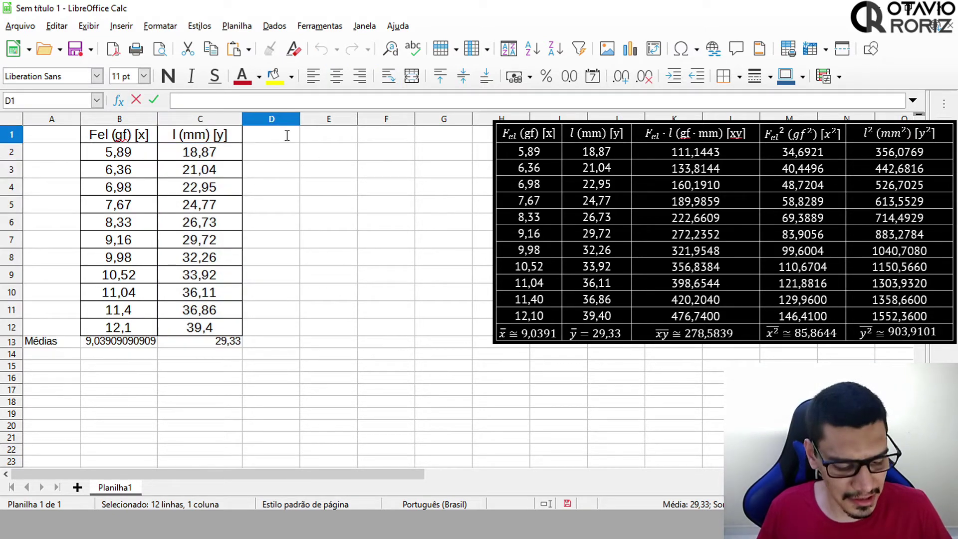
text(x*y)
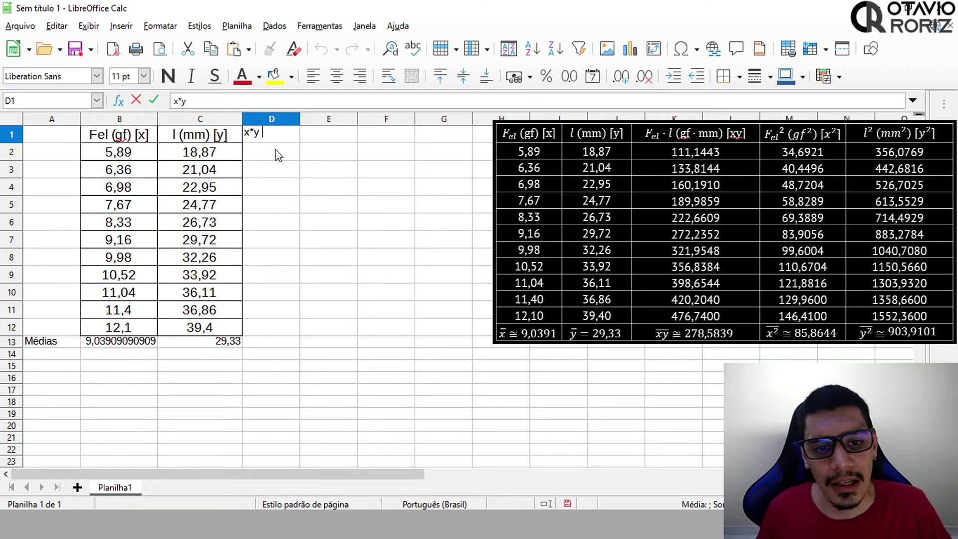
double_click(276, 150)
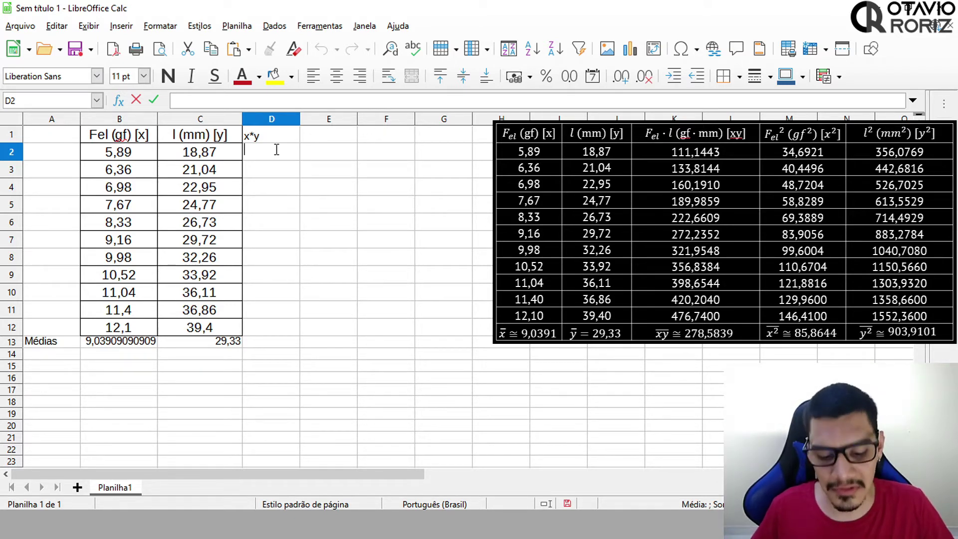
text(=)
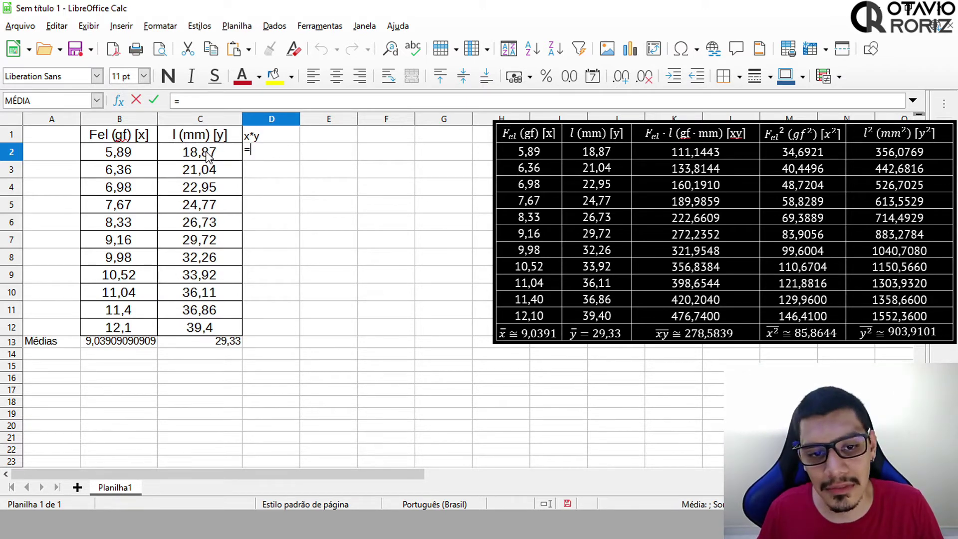
click(145, 154)
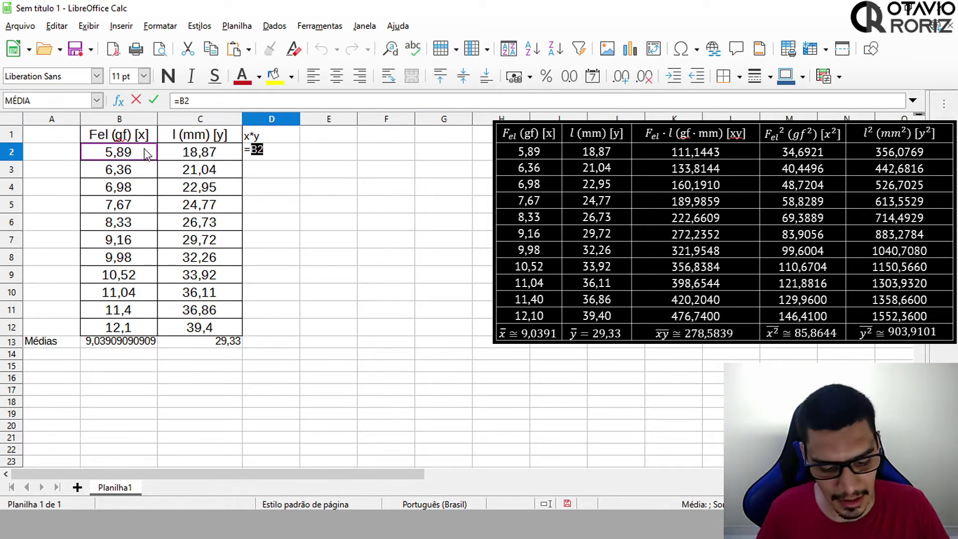
text(*)
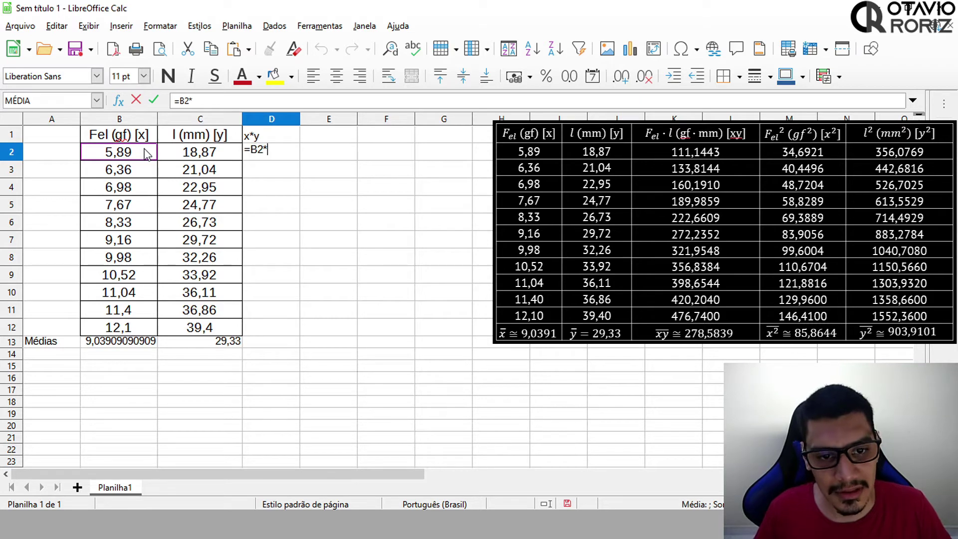
click(185, 154)
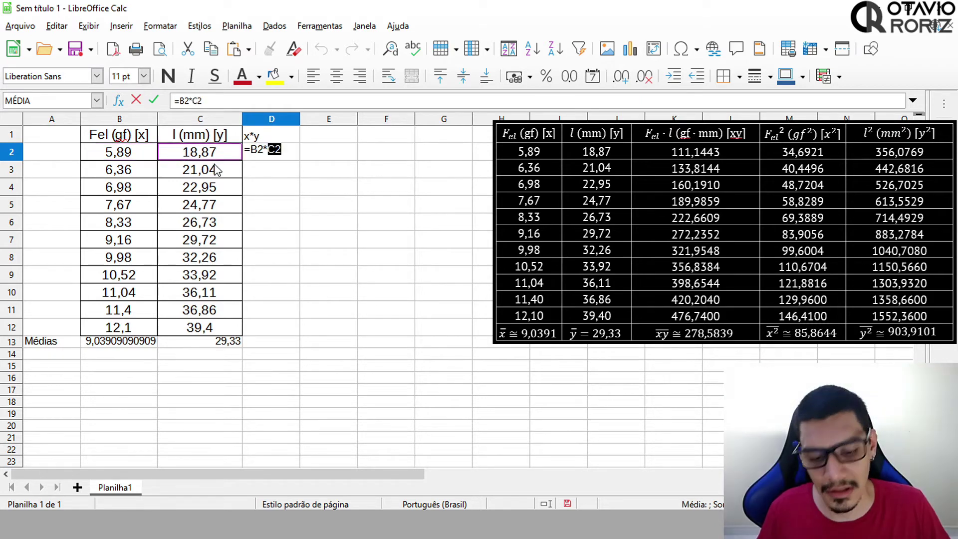
key(Return)
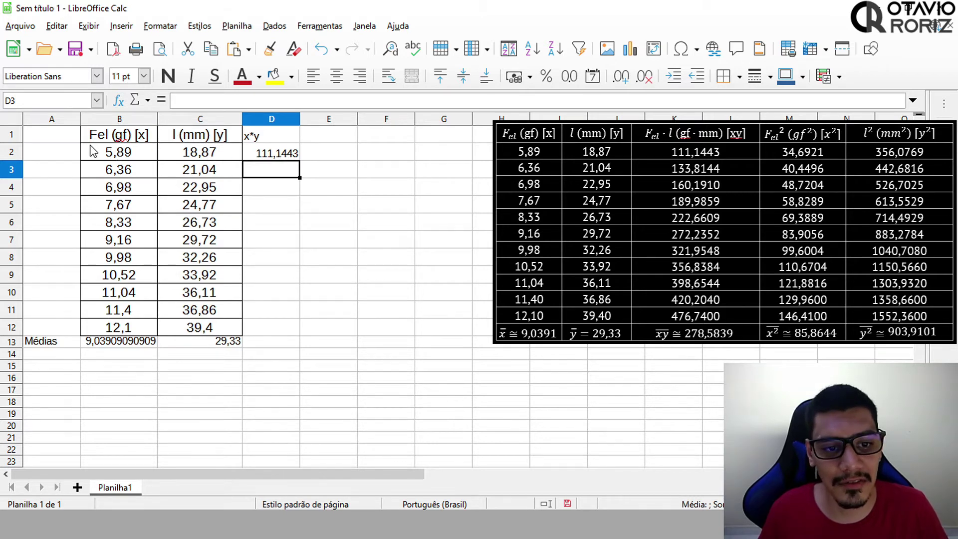
Copy the product formula from D2 down through D12 and check the formulas in the first three rows
click(272, 155)
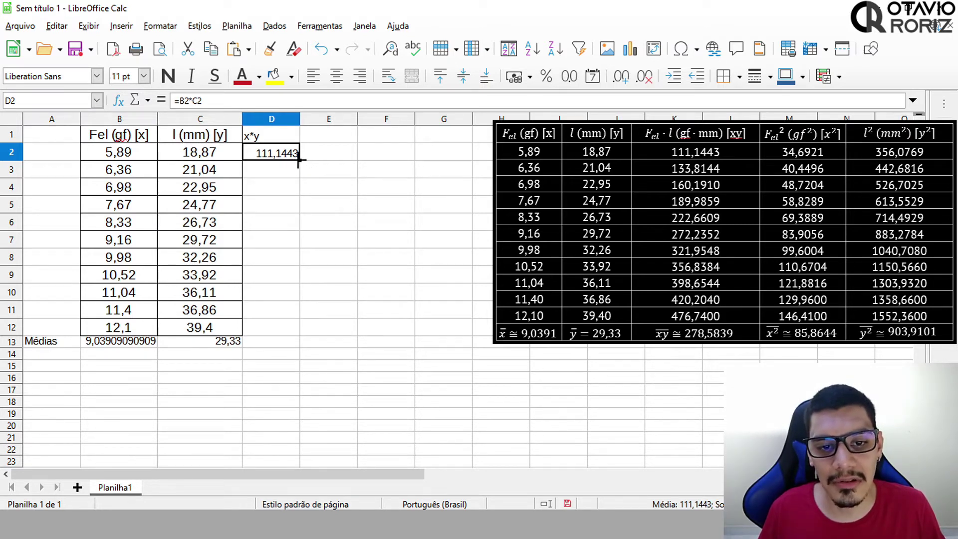
drag(299, 159, 292, 330)
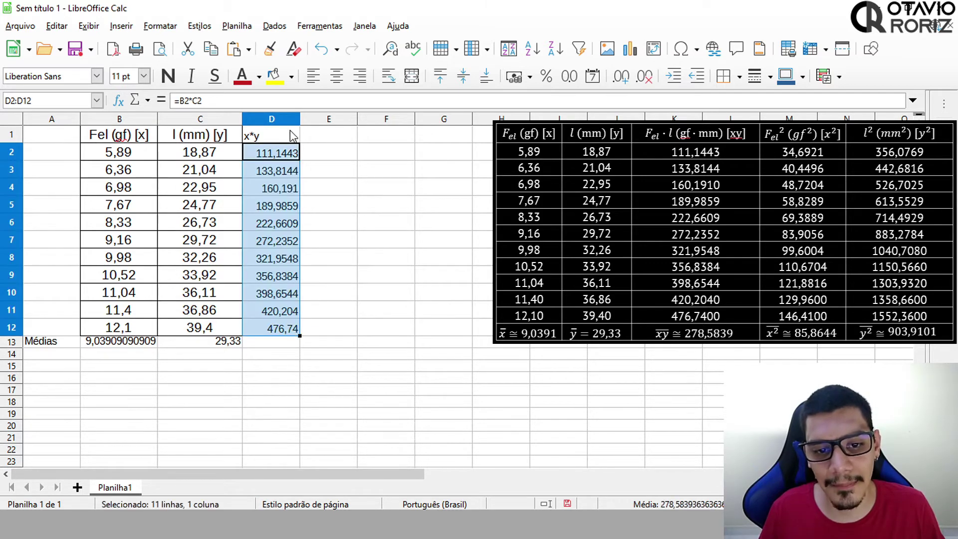
click(283, 161)
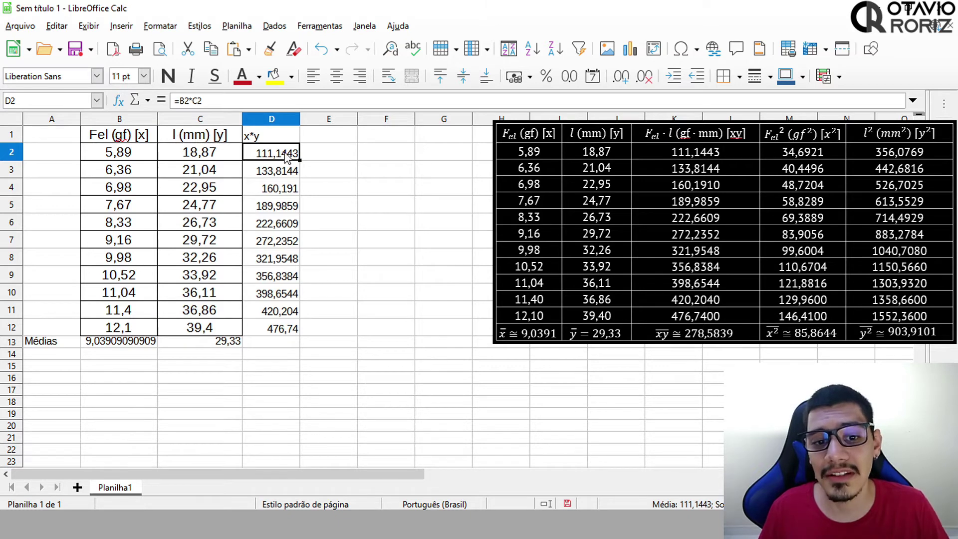
click(283, 171)
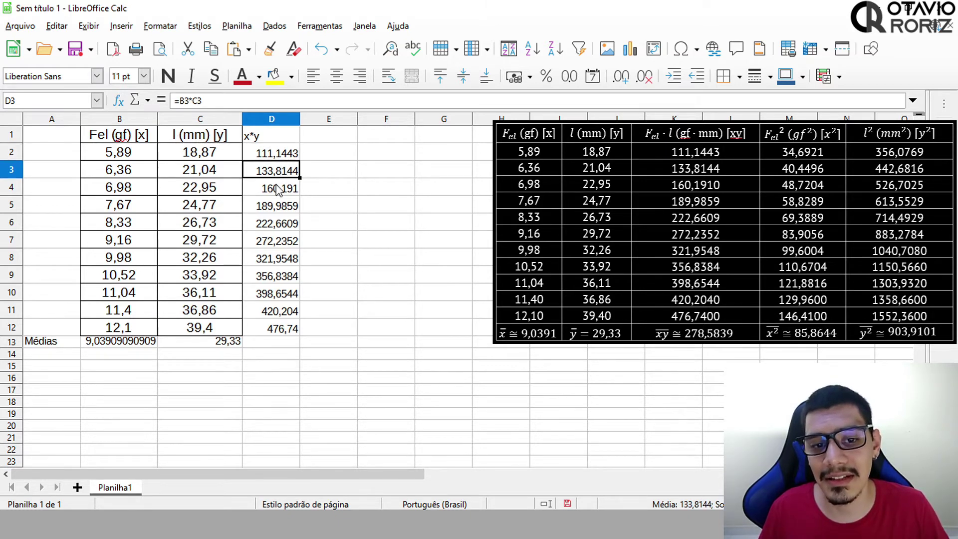
click(278, 189)
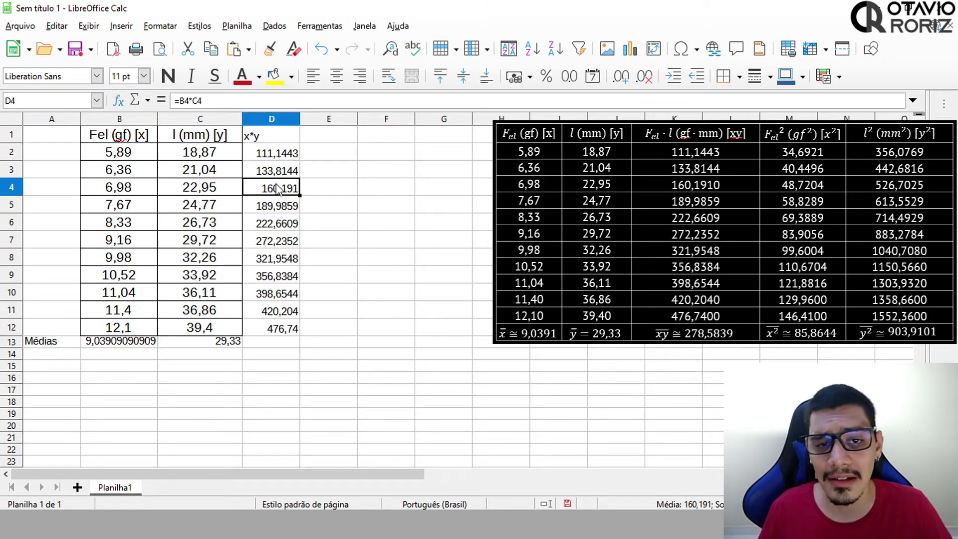
Calculate the average (Média) of the x*y products D2:D12 in cell D13
click(277, 155)
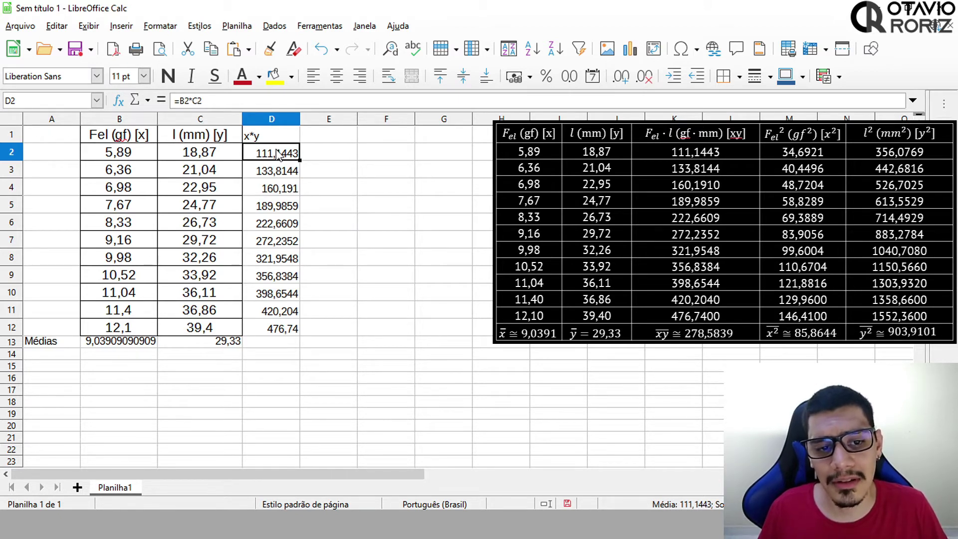
drag(277, 154, 274, 334)
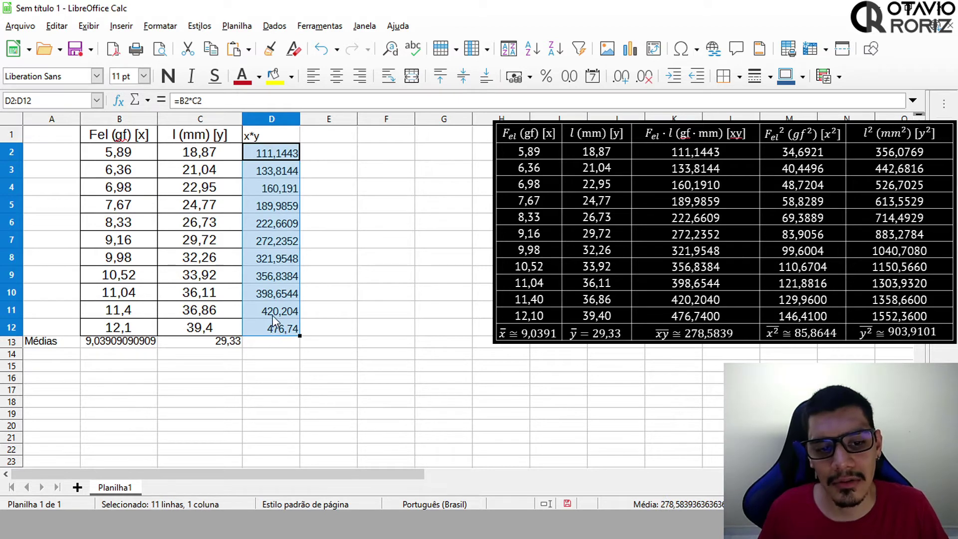
click(147, 100)
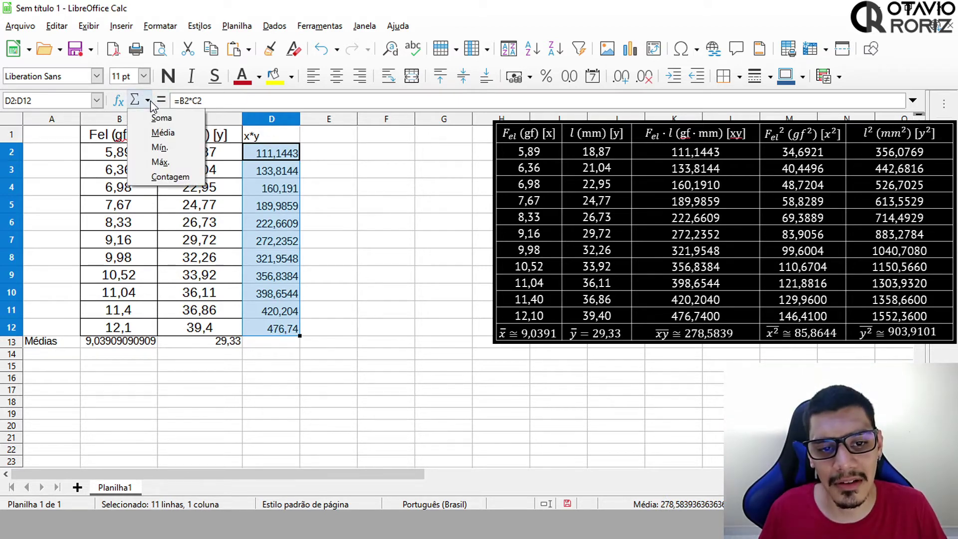
click(170, 135)
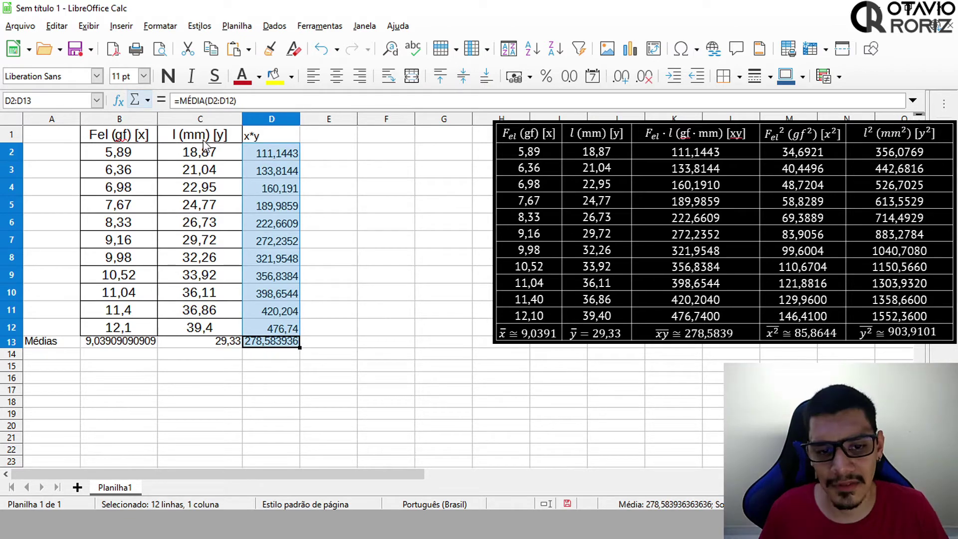
Add the header "X^2" in E1 and enter the formula =B2^2 in E2
double_click(341, 135)
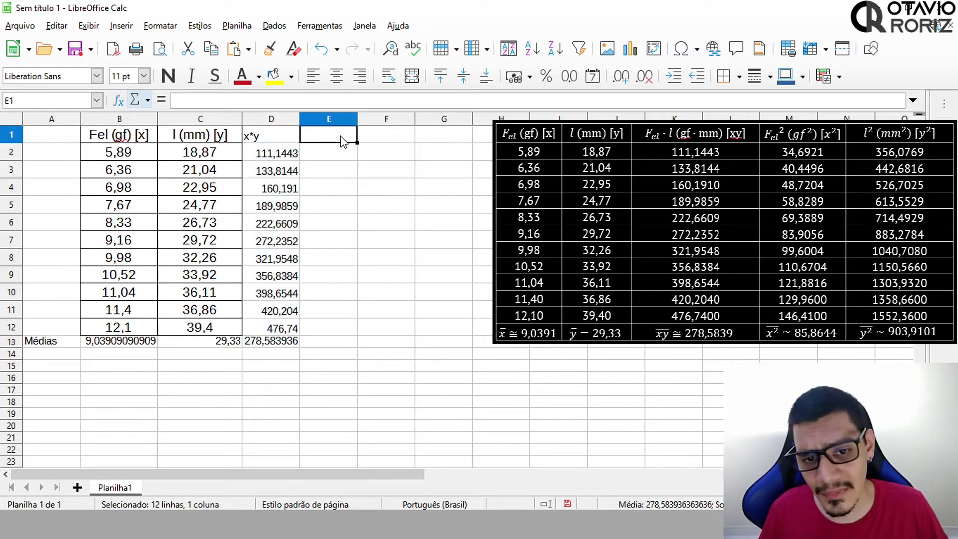
text(x)
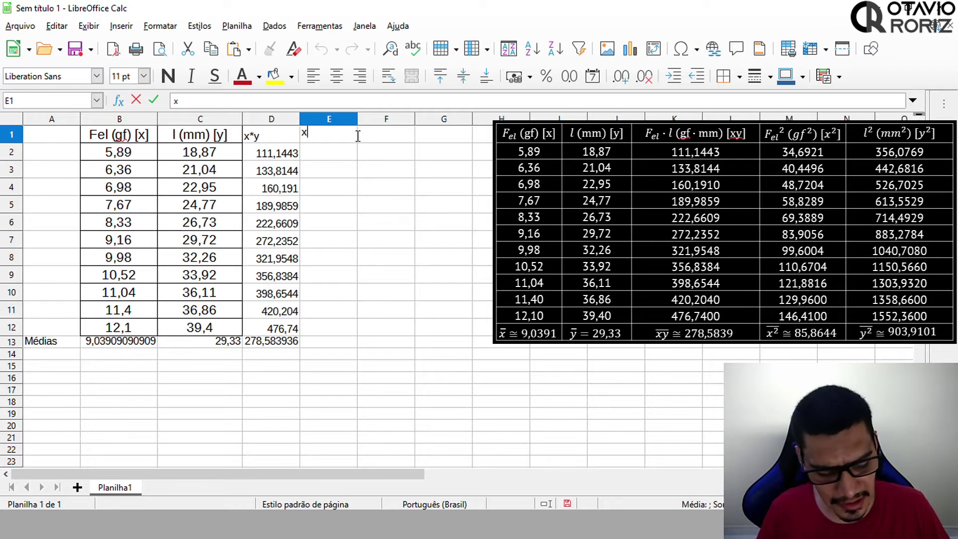
text(^2)
double_click(337, 149)
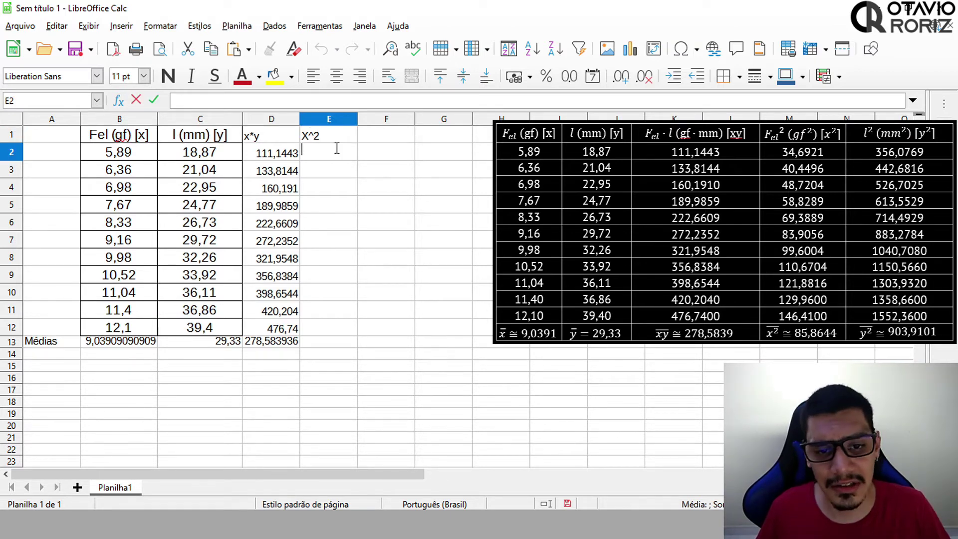
text(=)
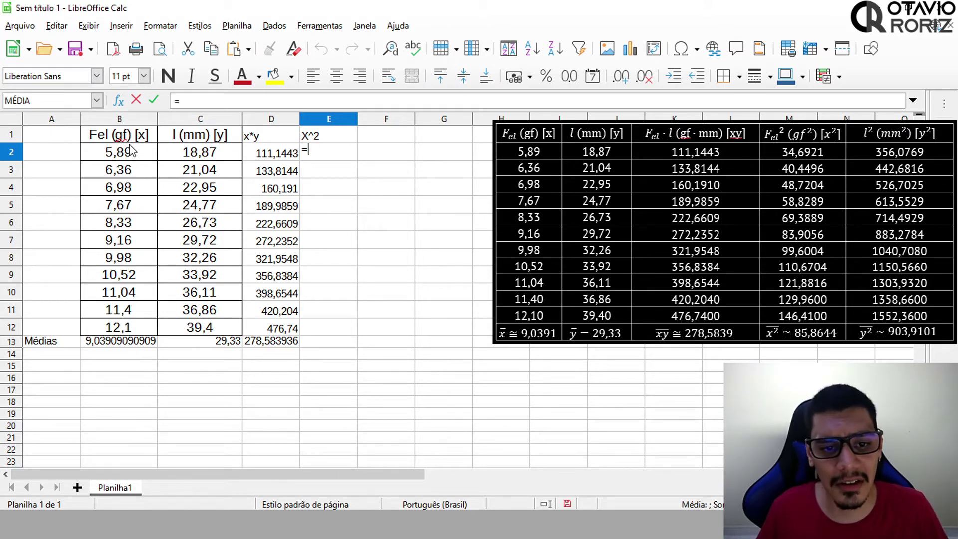
text(b2)
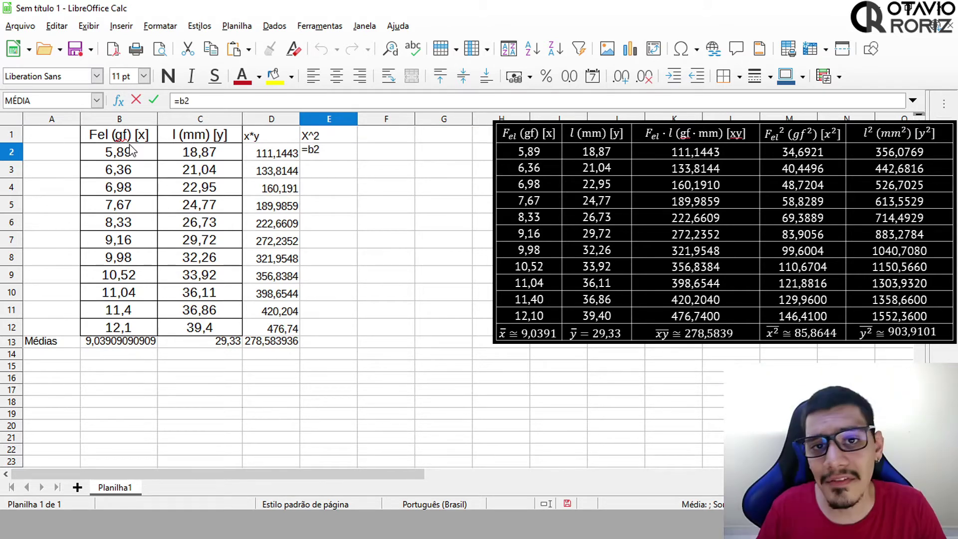
text(^2)
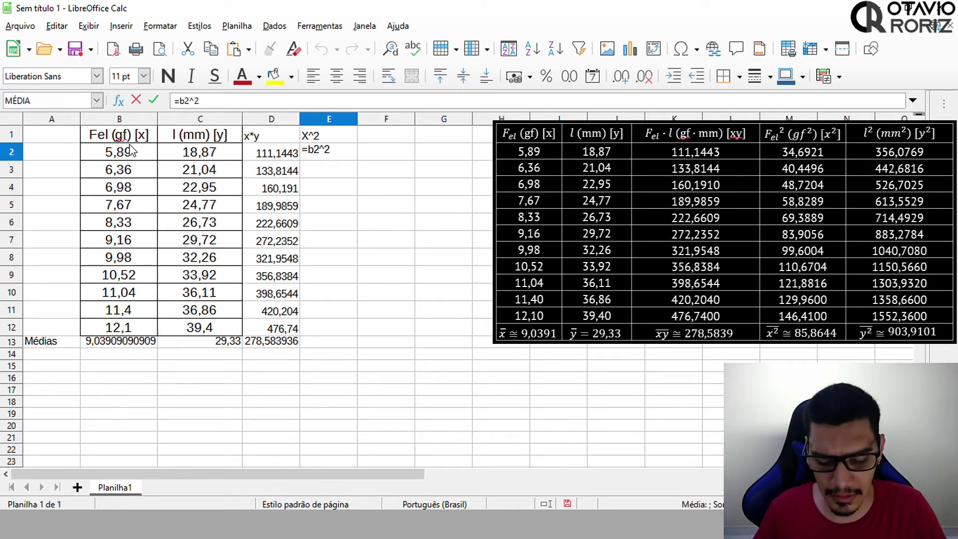
key(Return)
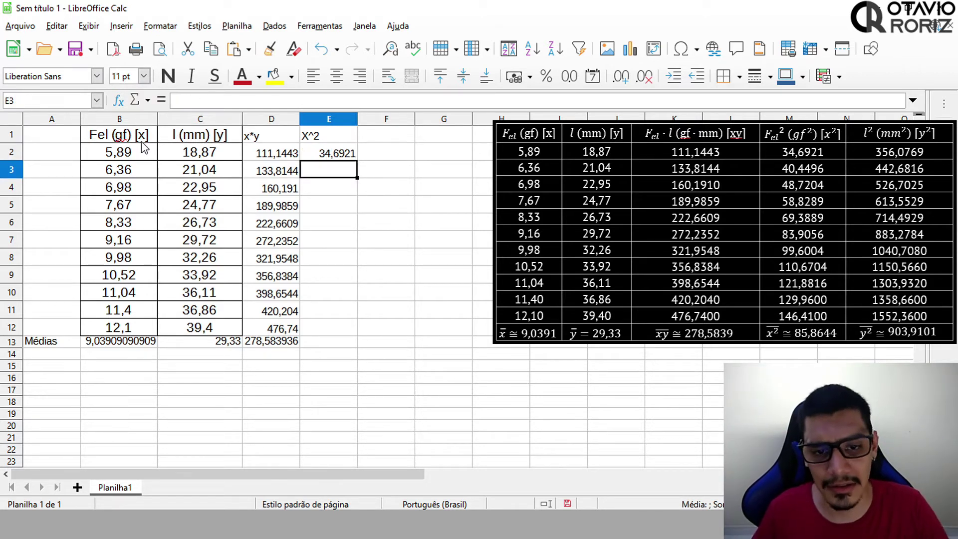
Copy the squared-x formula from E2 down through E12 and calculate the column's average (Média) in E13
click(351, 156)
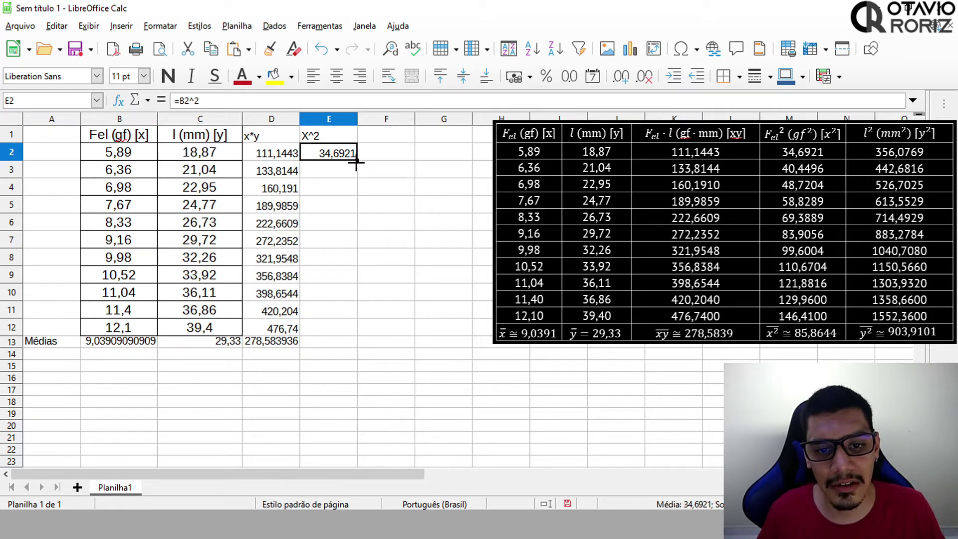
drag(356, 164, 347, 334)
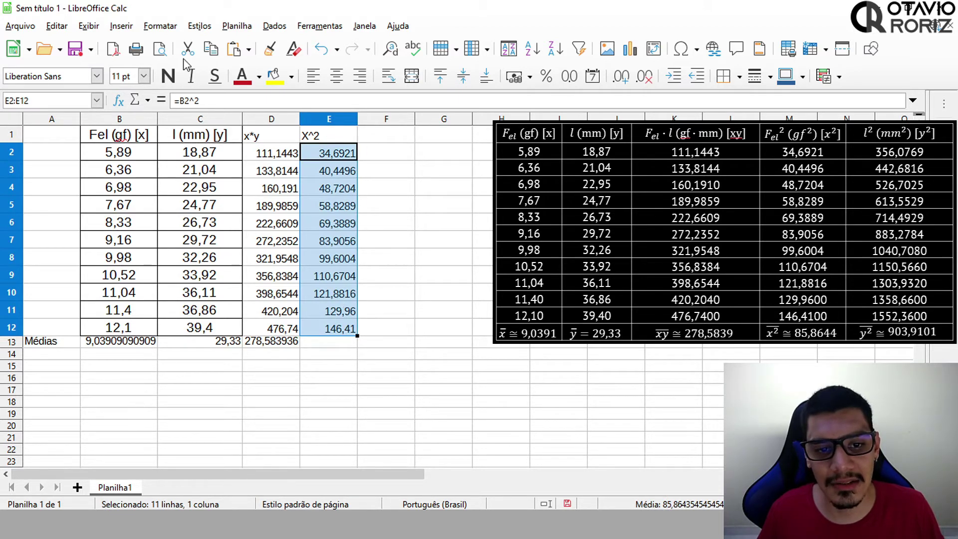
click(147, 101)
click(163, 132)
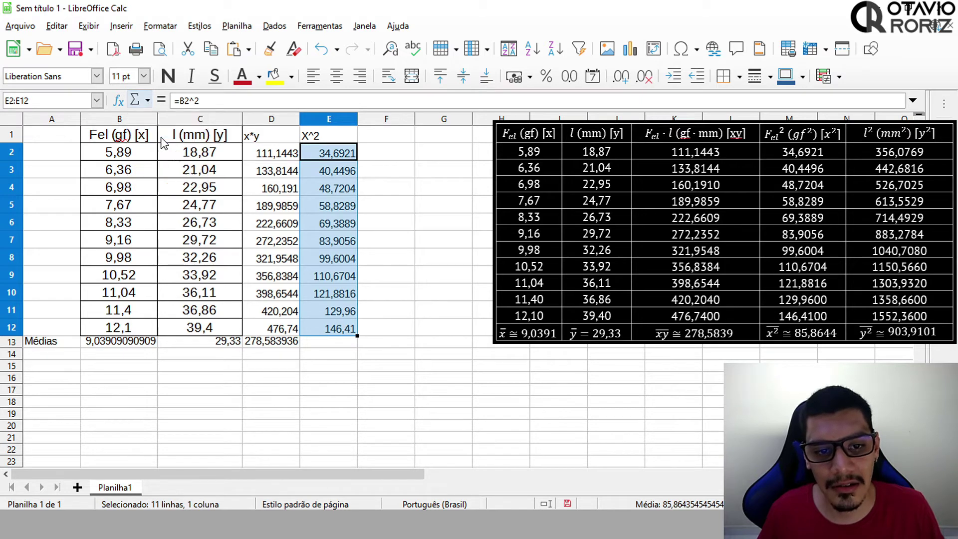
Add the header "Y^2" in F1 and enter the formula =C2^2 in F2
double_click(390, 133)
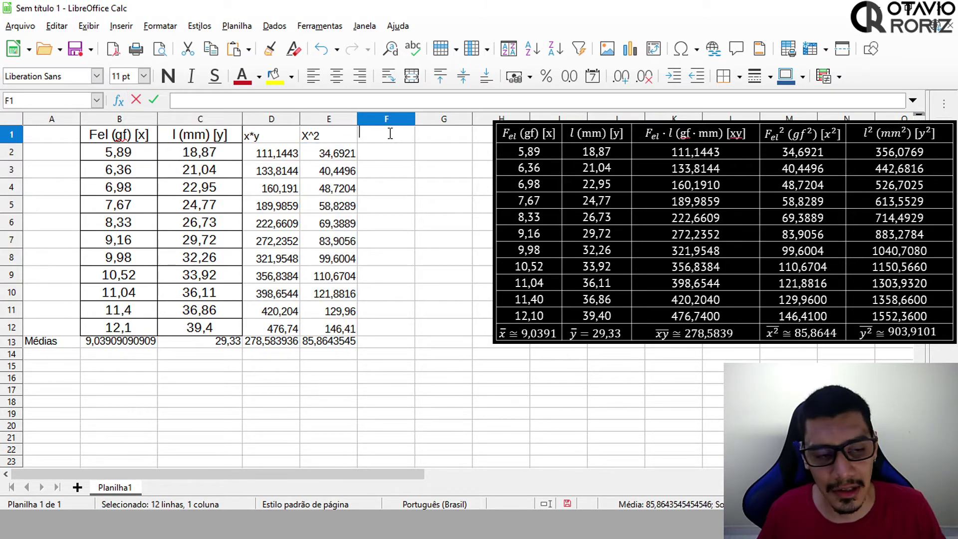
text(y^2)
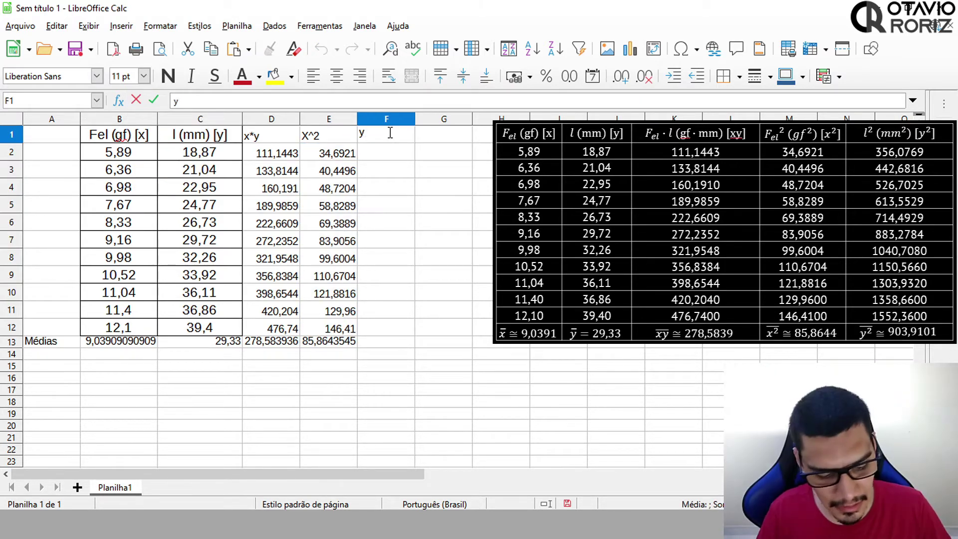
click(376, 150)
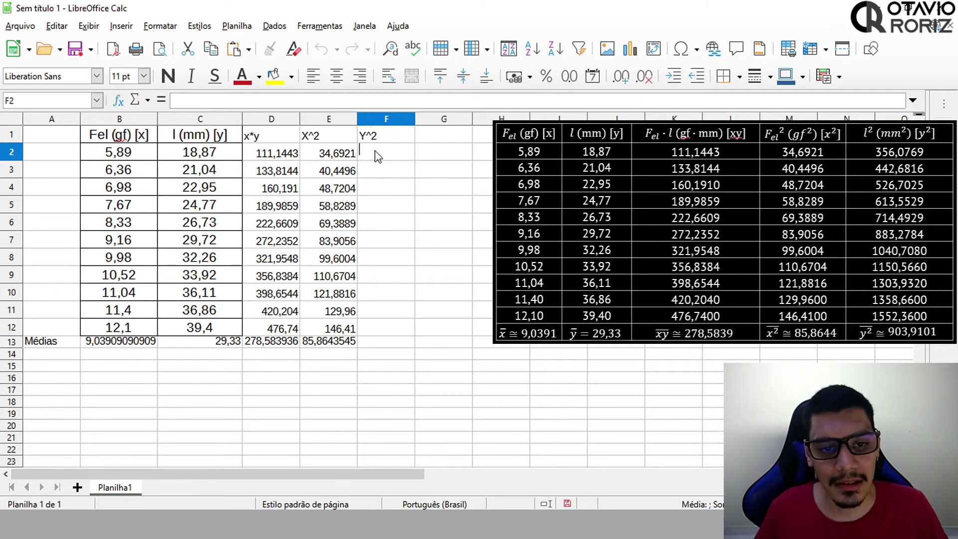
text(=)
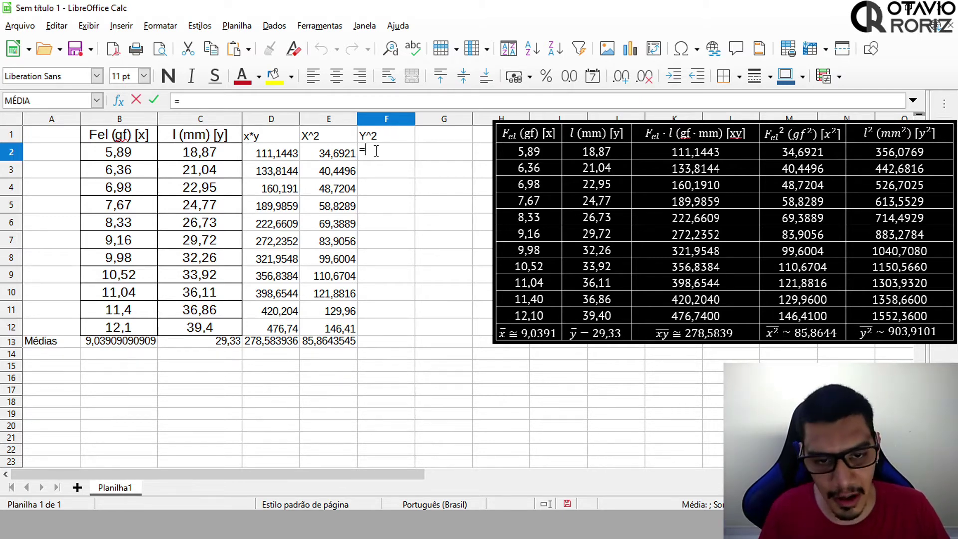
text(c2)
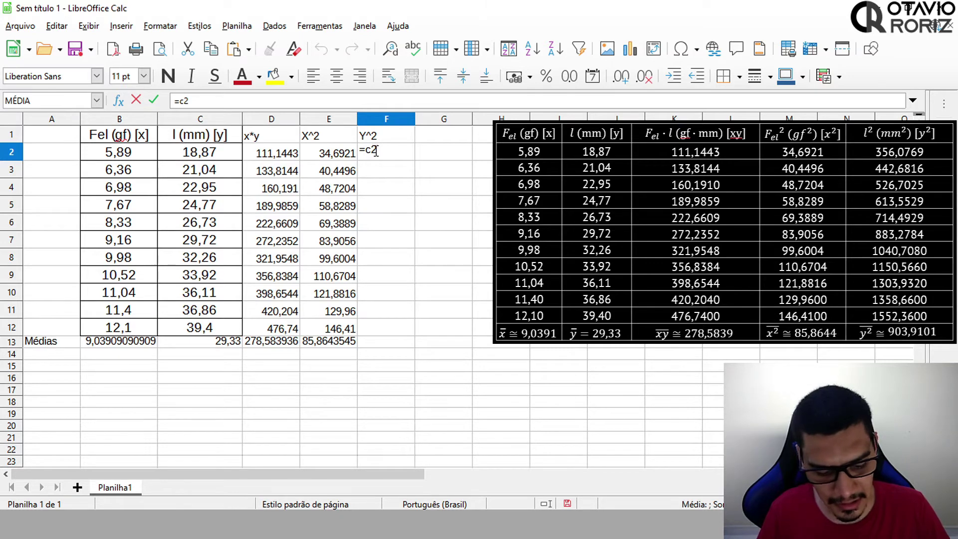
text(^2)
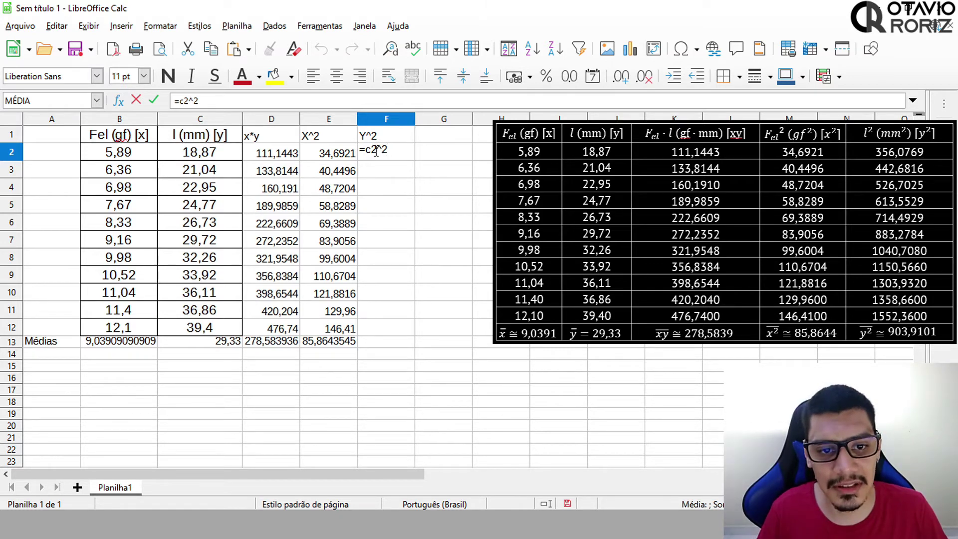
key(Return)
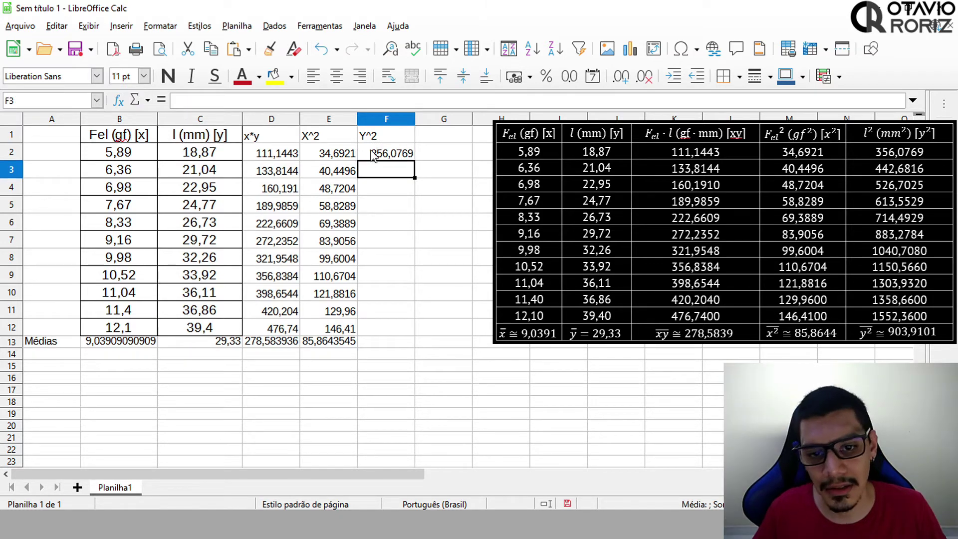
Copy the squared-y formula from F2 down through F12 and calculate the column's average (Média) in F13
click(375, 154)
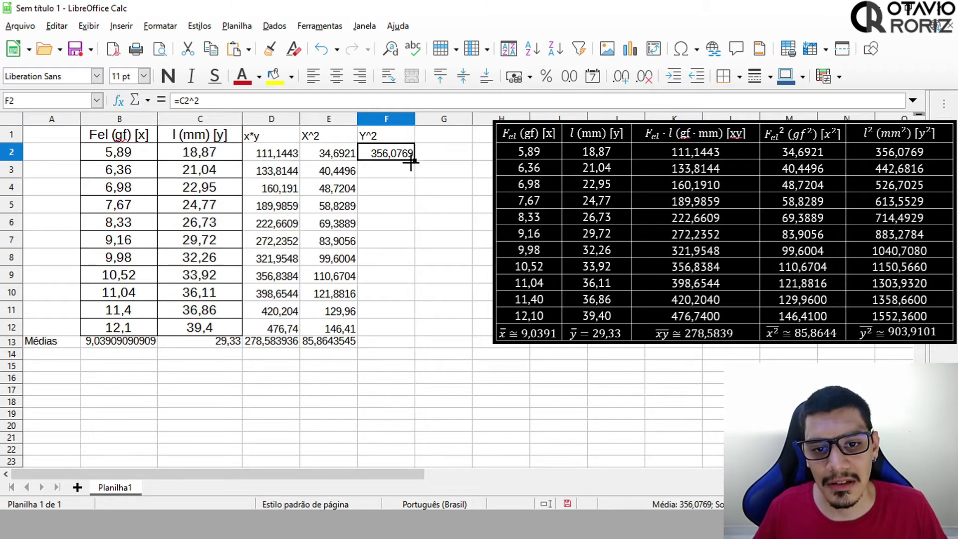
drag(410, 161, 393, 328)
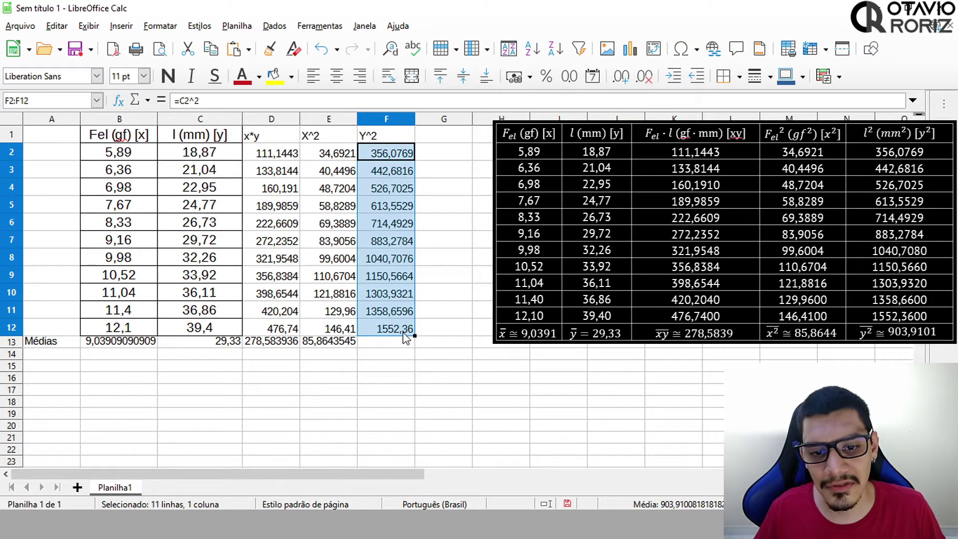
click(147, 100)
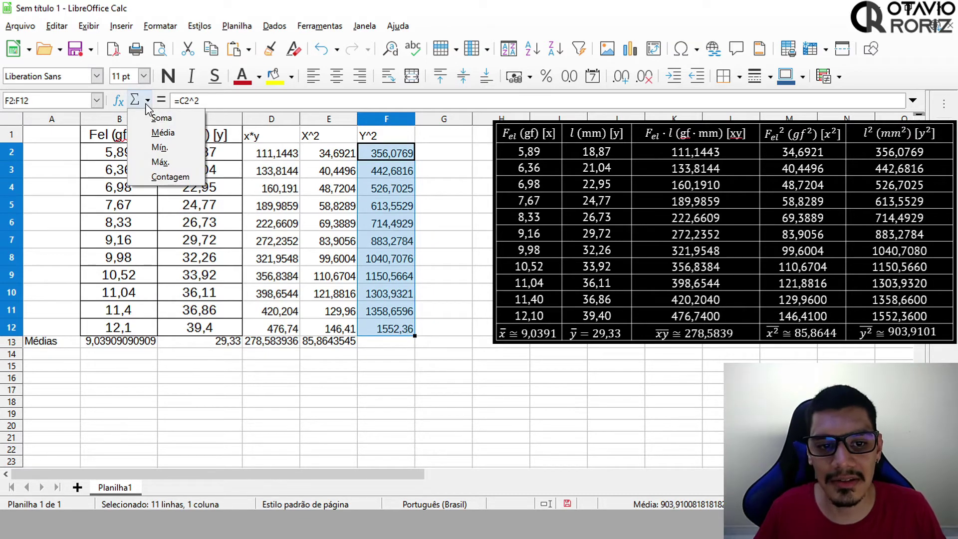
click(165, 131)
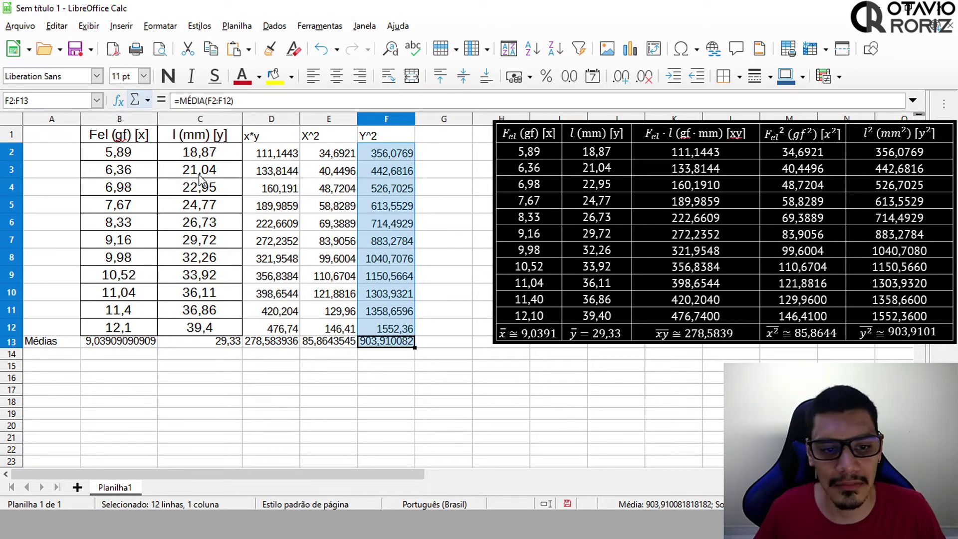
Compare centre, right and left alignment on the table A1:F13 and settle on centred
drag(38, 135, 385, 344)
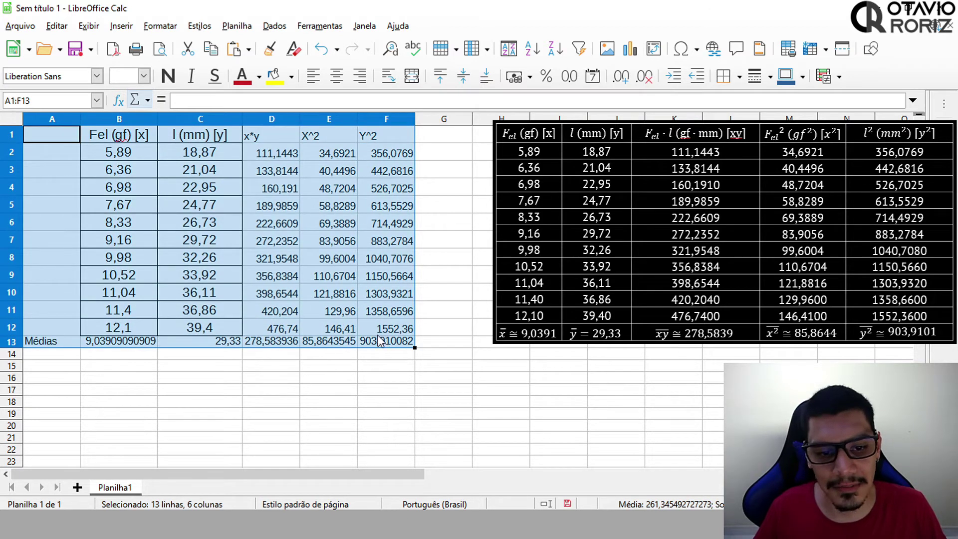
click(336, 76)
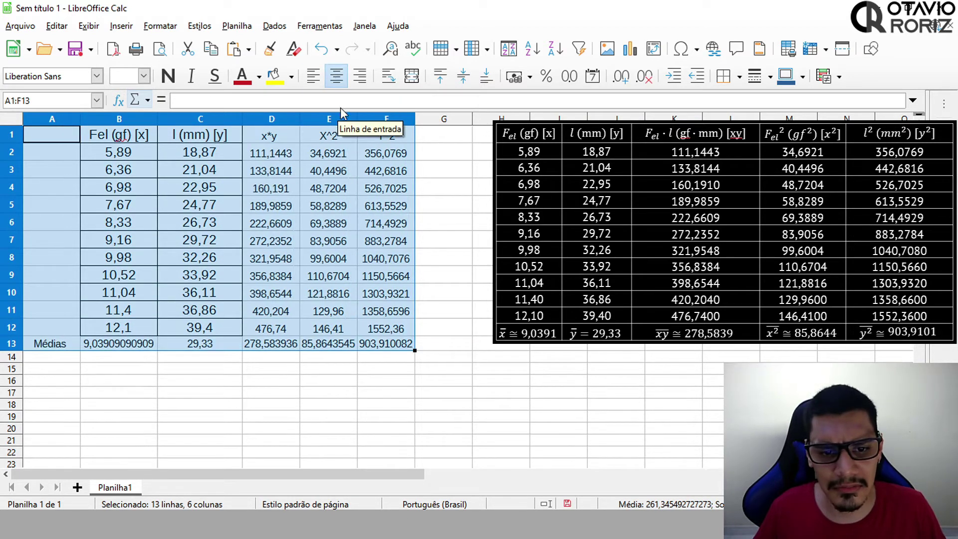
click(359, 76)
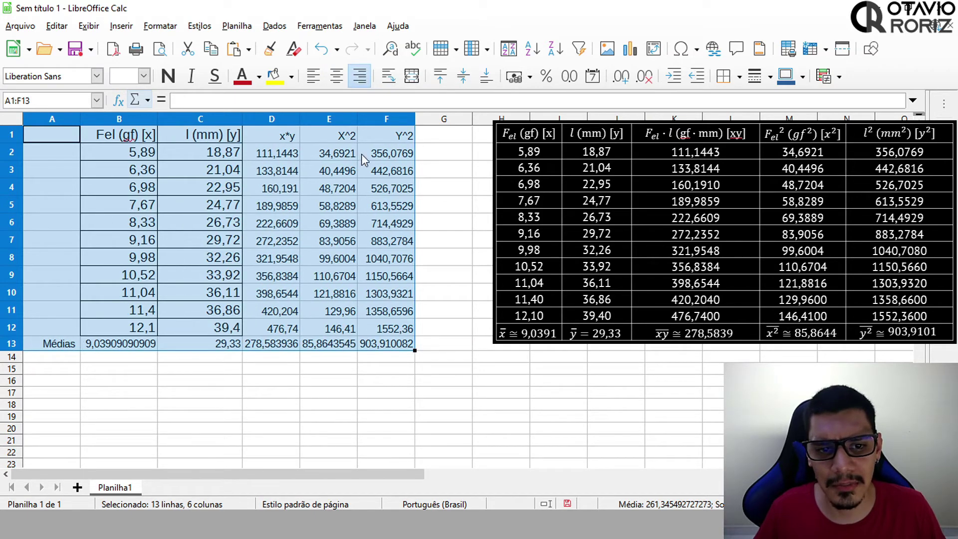
click(313, 76)
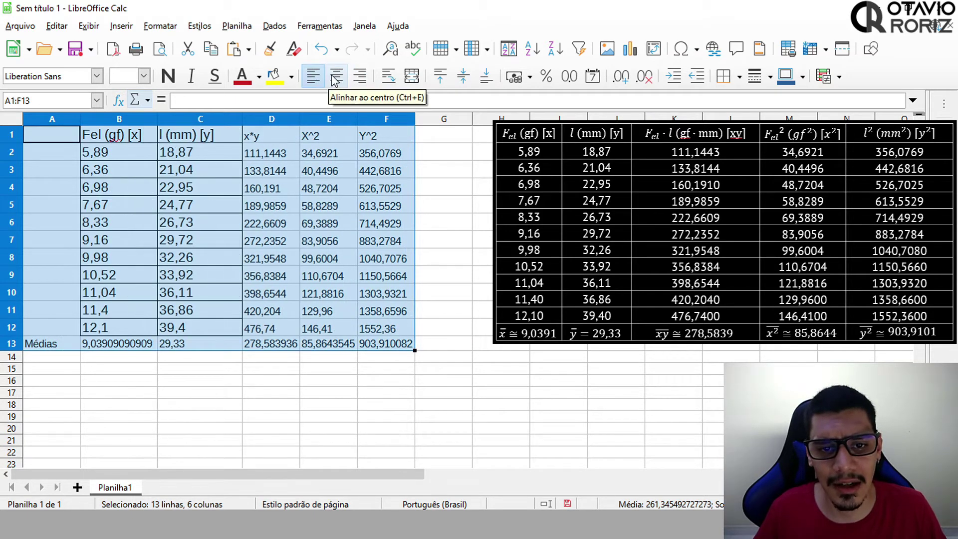
click(334, 78)
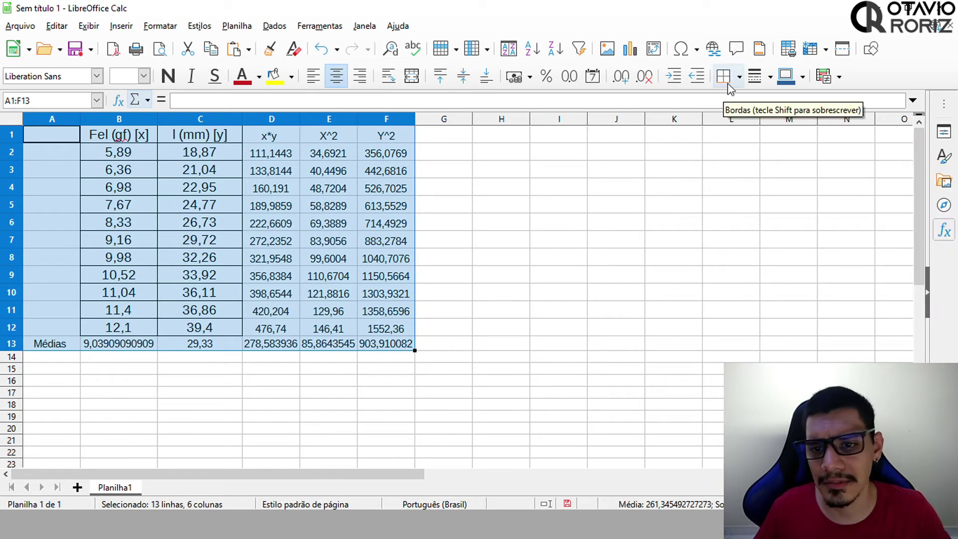
Apply outer and inner borders to all cells of the table A1:F13
click(740, 77)
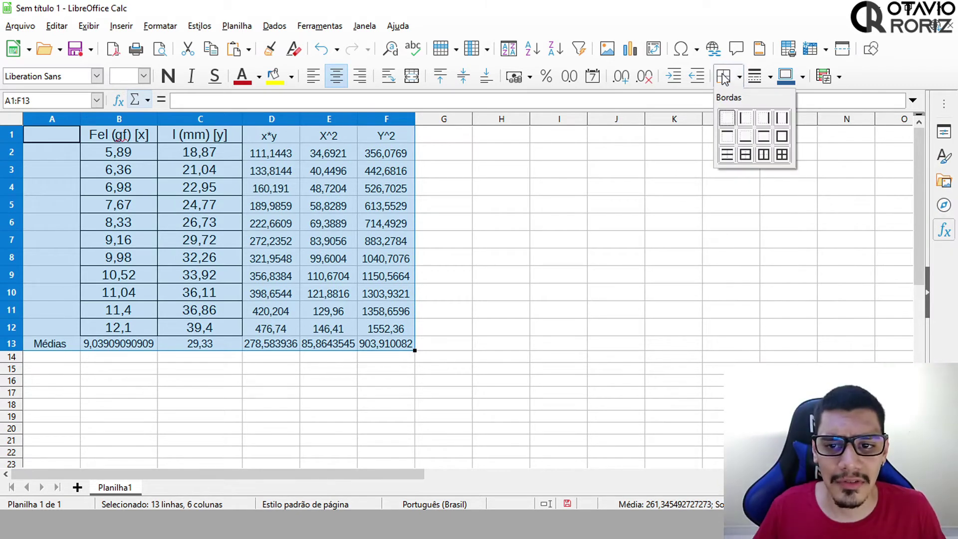
click(780, 155)
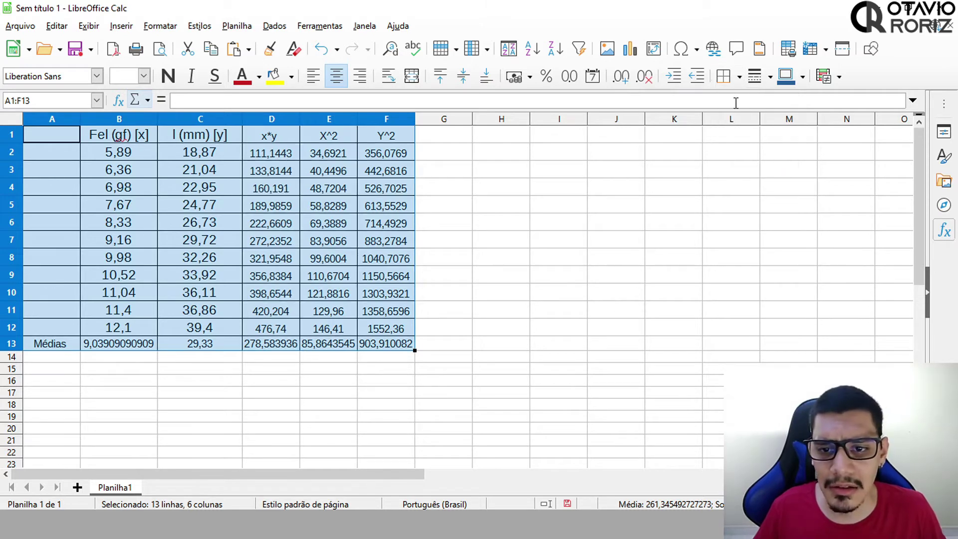
click(201, 154)
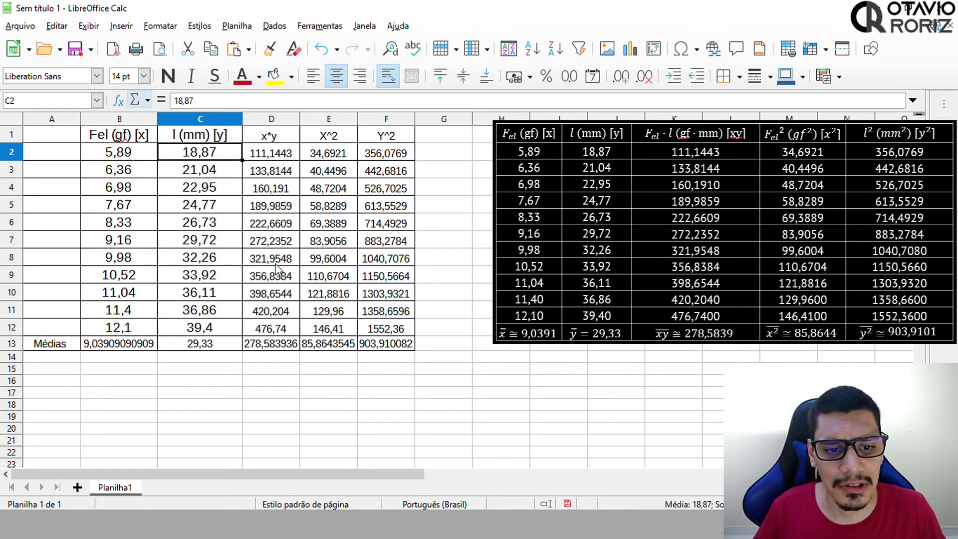
Try a 12 pt font size on the whole table A1:F13 and settle on 14 pt
drag(62, 135, 392, 344)
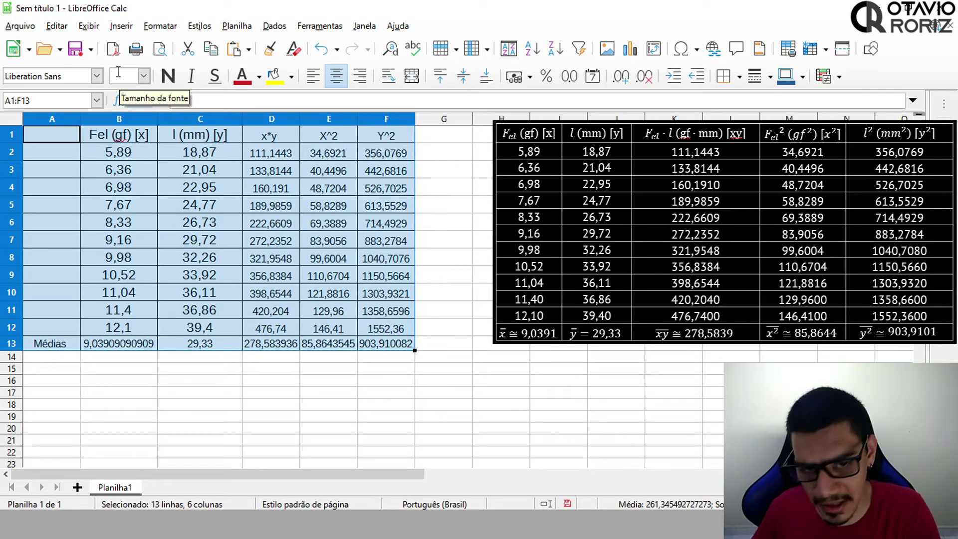
text(12)
key(Return)
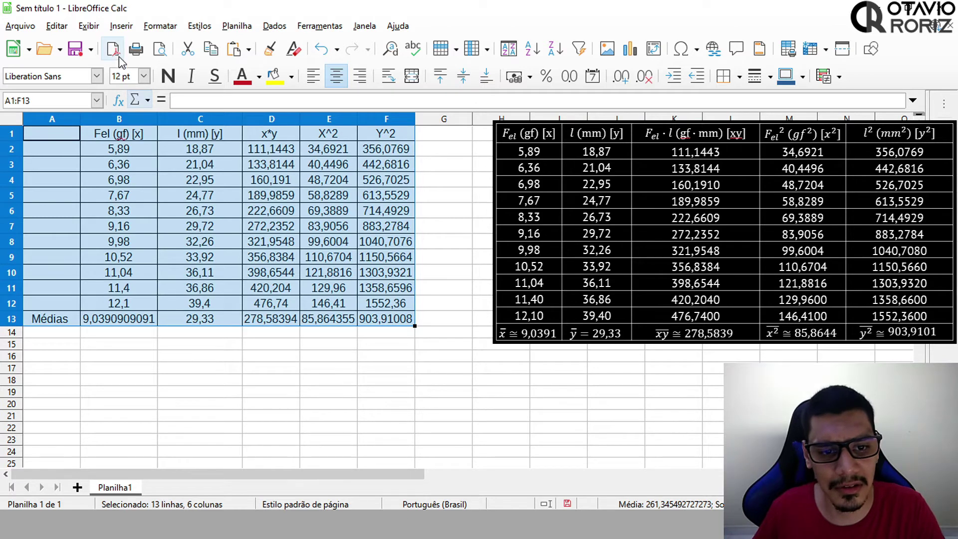
double_click(124, 75)
text(14)
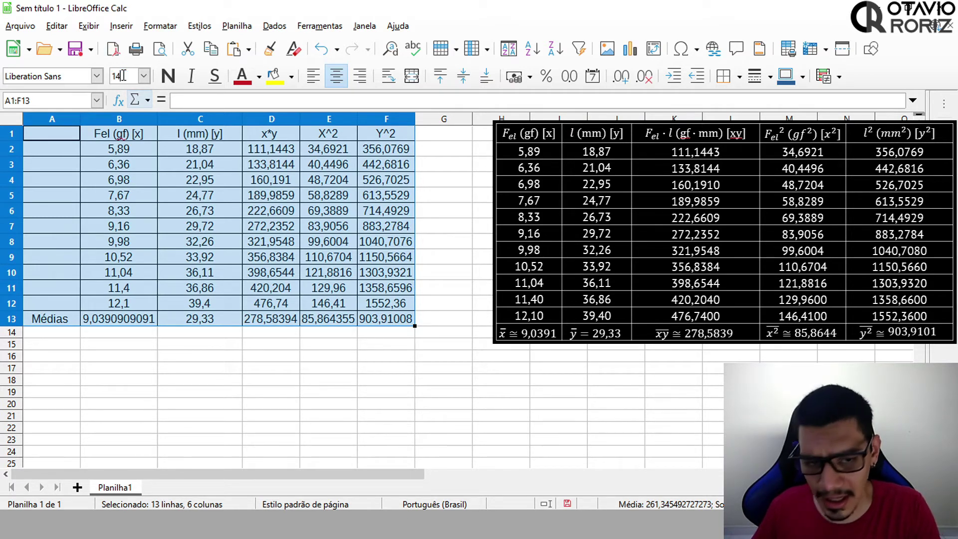
key(Return)
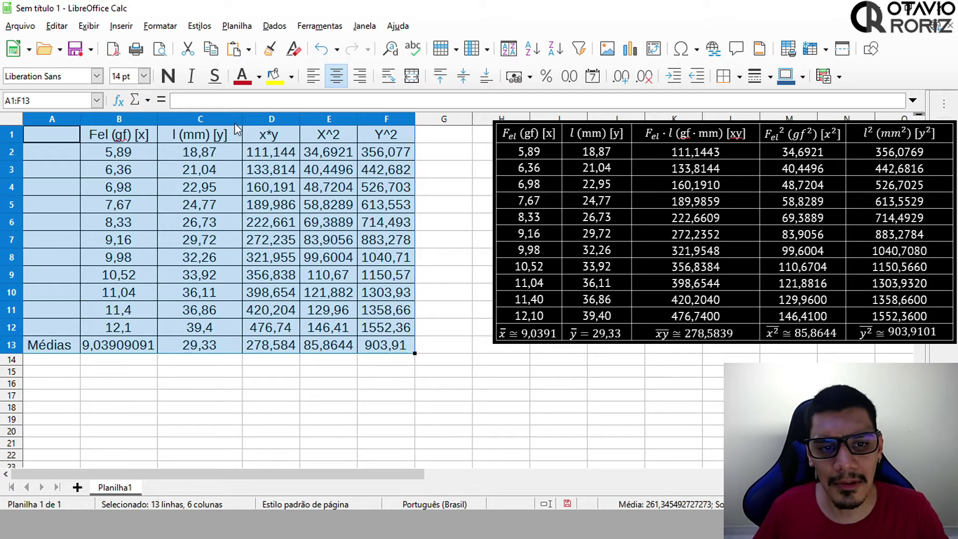
Fill the background of the table A1:F13 with light grey and deselect the table
click(291, 77)
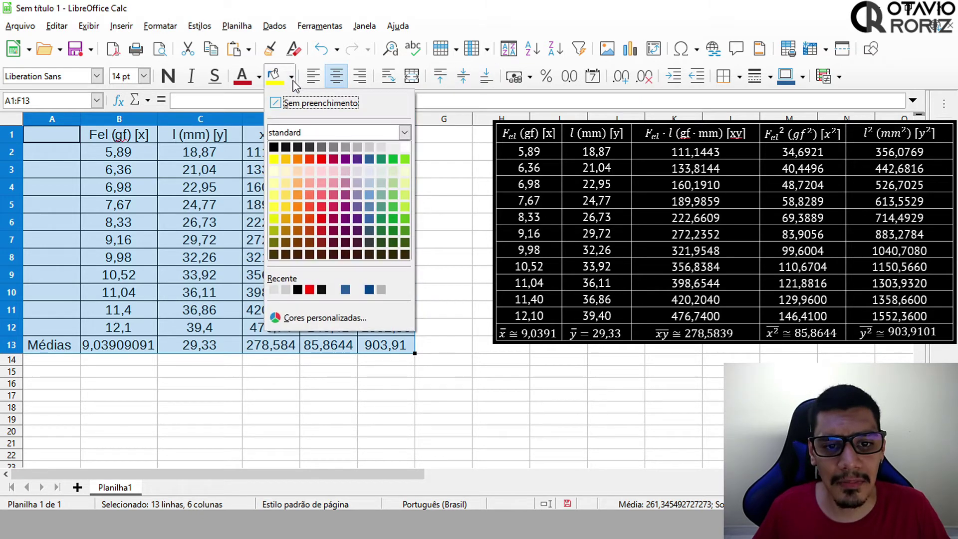
click(382, 147)
click(483, 169)
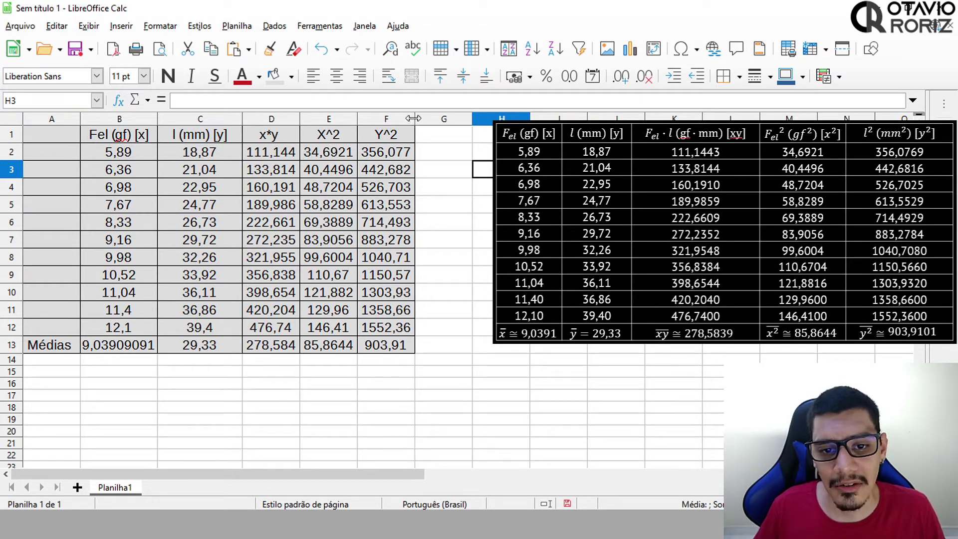
Widen columns F and D to fit four decimals, narrow column C slightly, and resize column B to fit its header
drag(414, 117, 420, 116)
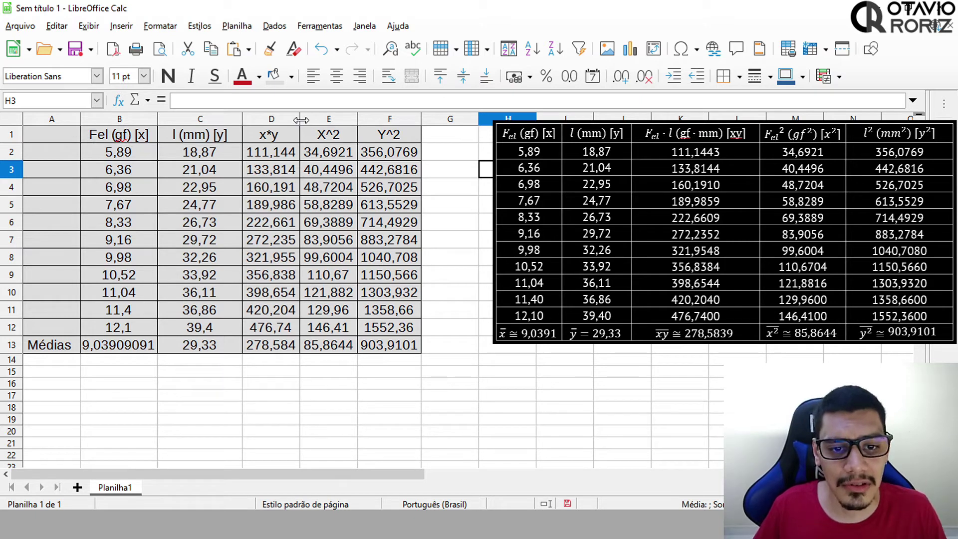
drag(301, 120, 306, 120)
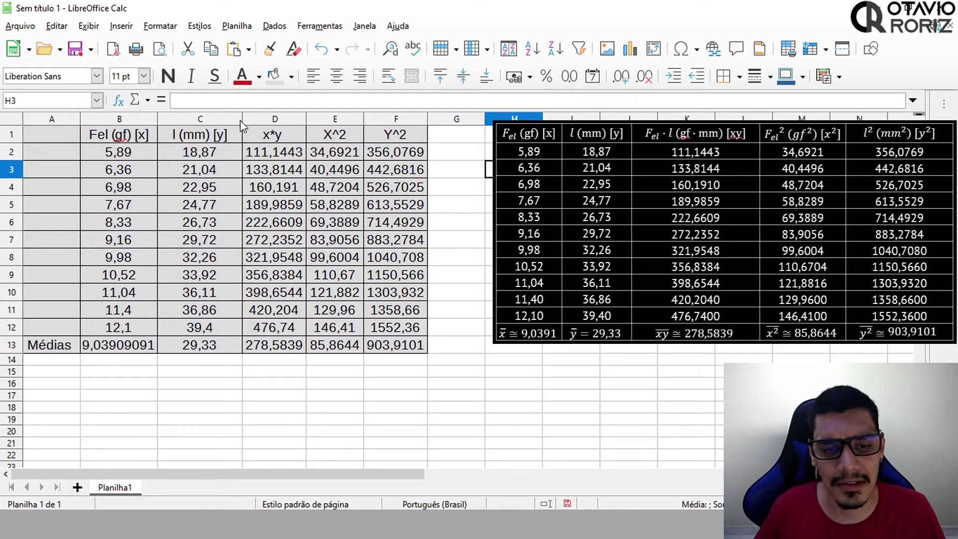
drag(243, 117, 235, 120)
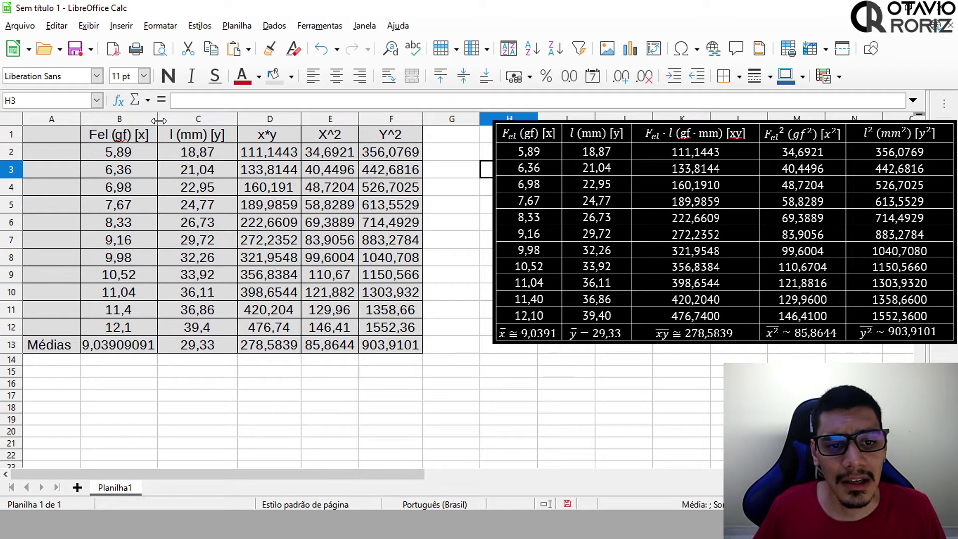
drag(157, 119, 134, 120)
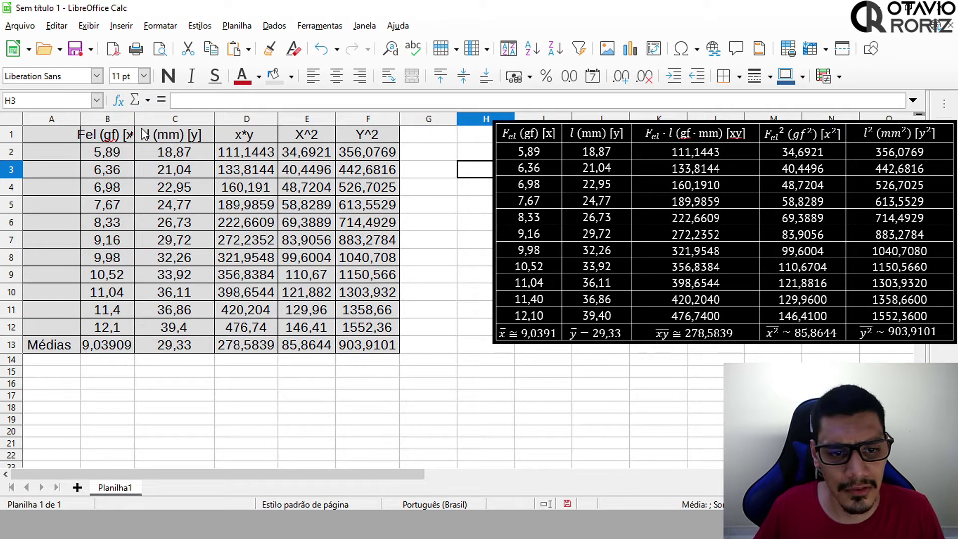
drag(134, 118, 129, 118)
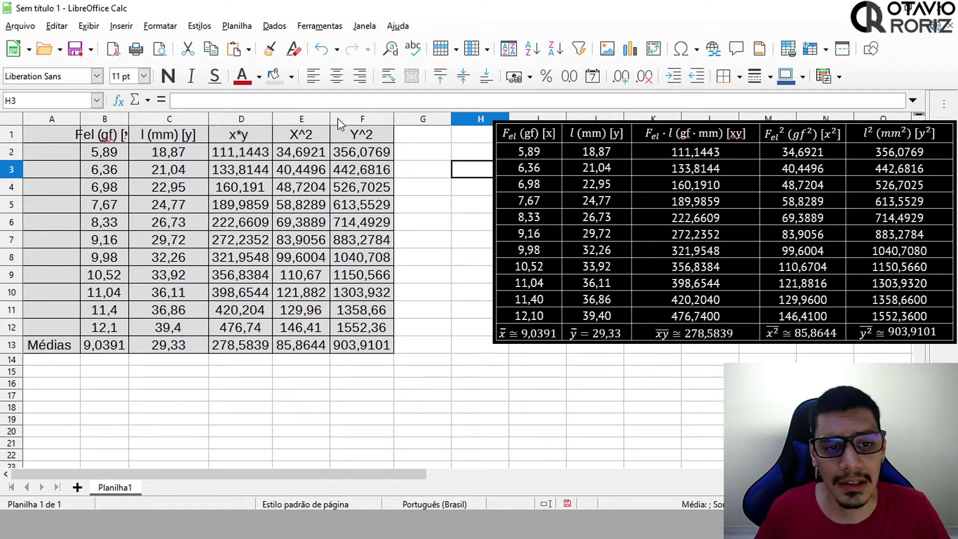
drag(128, 117, 147, 116)
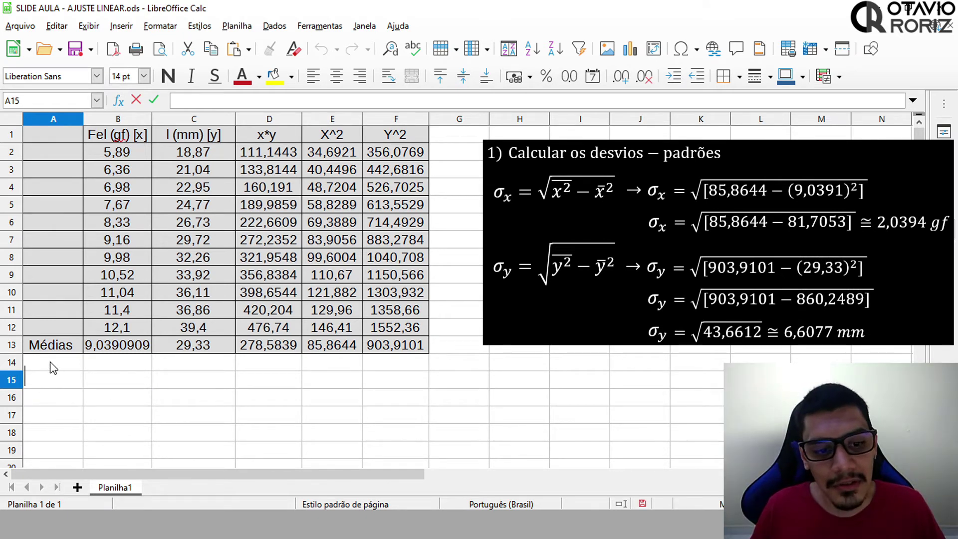
Insert the Greek small letter sigma (σ) into cell A15 from the recently used special characters
click(12, 362)
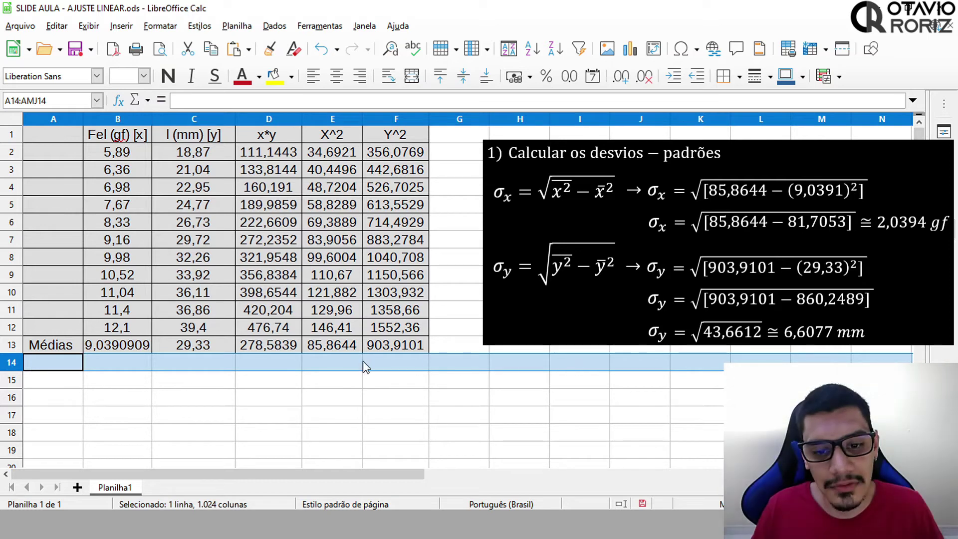
click(43, 377)
double_click(43, 377)
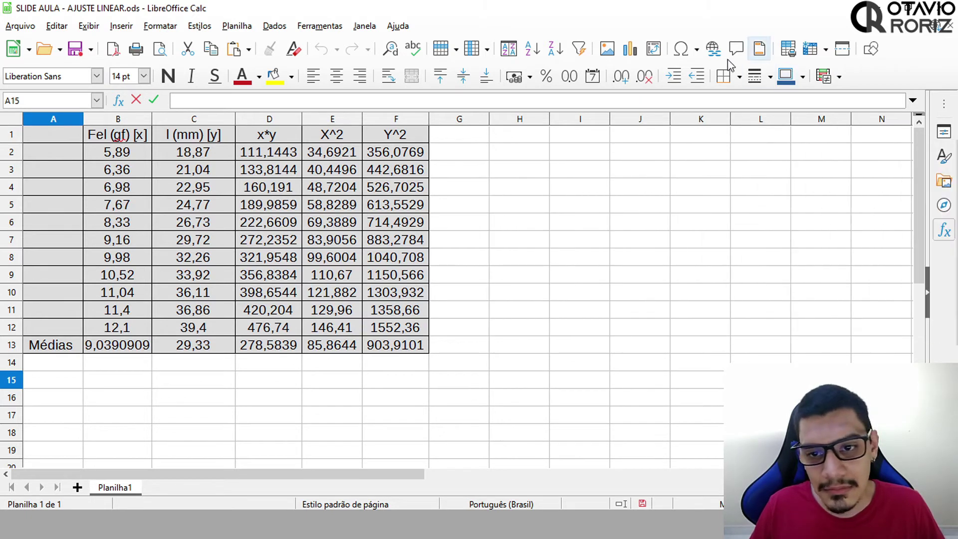
click(696, 50)
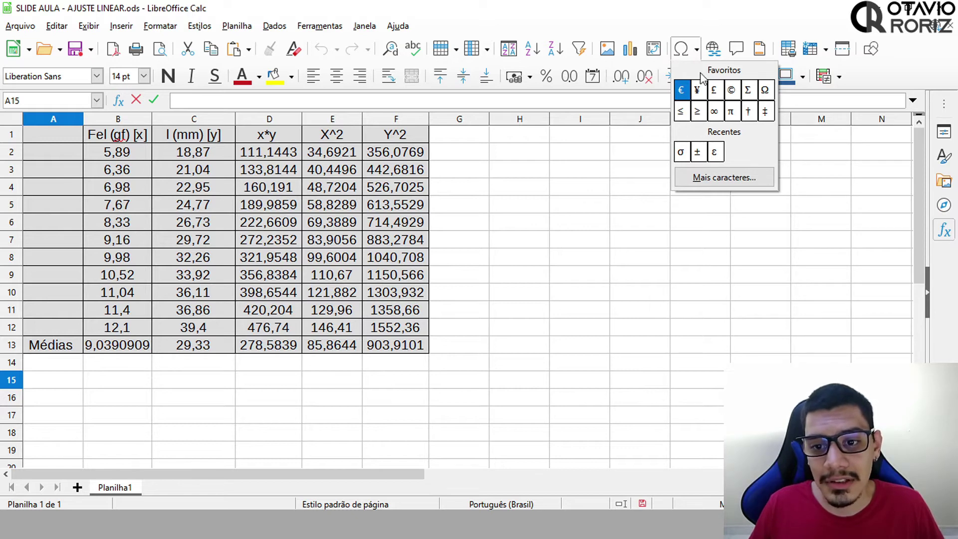
click(759, 181)
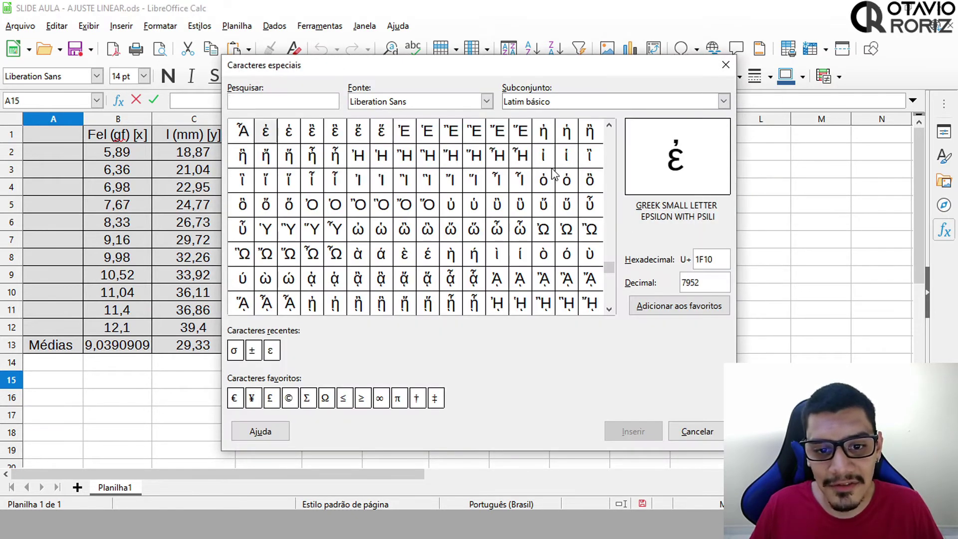
scroll(492, 284, down, 20)
scroll(493, 270, up, 20)
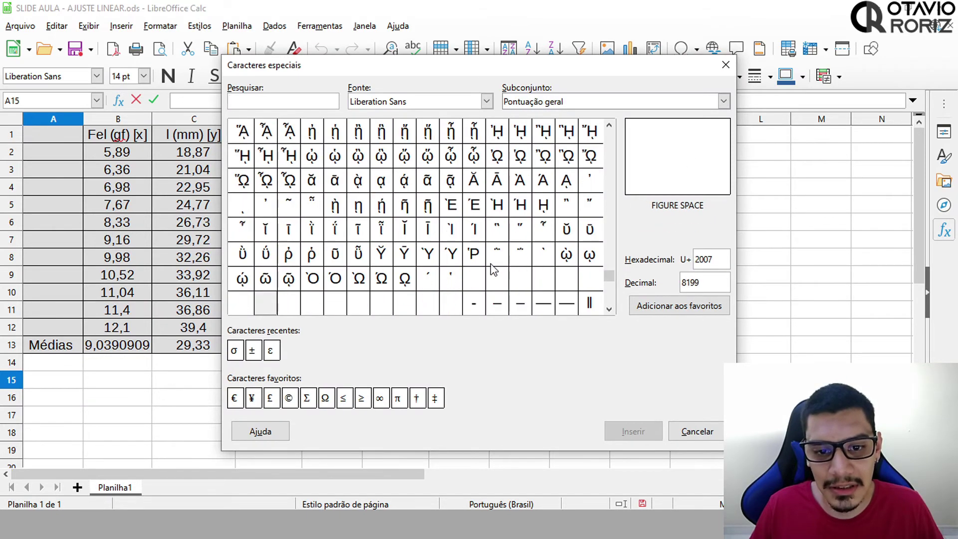
click(576, 102)
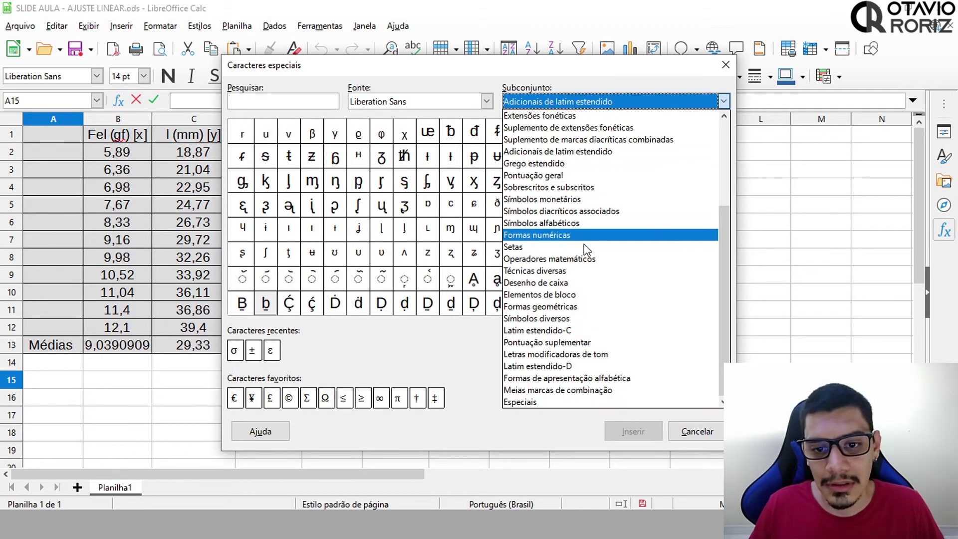
click(456, 374)
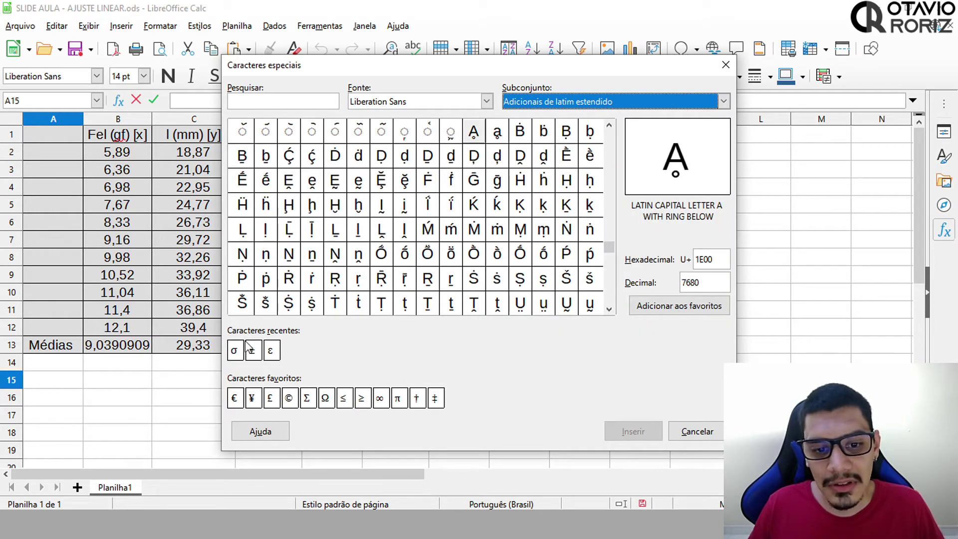
click(235, 353)
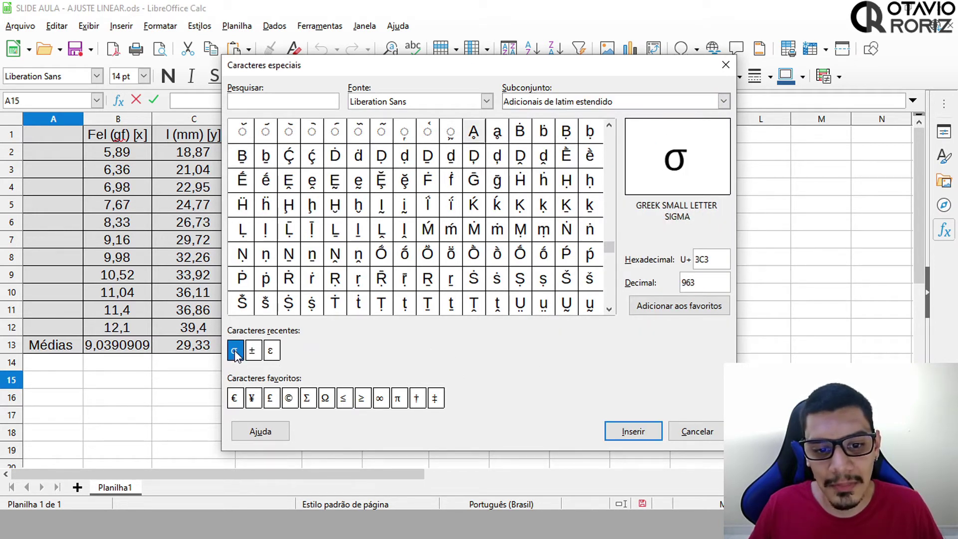
click(632, 431)
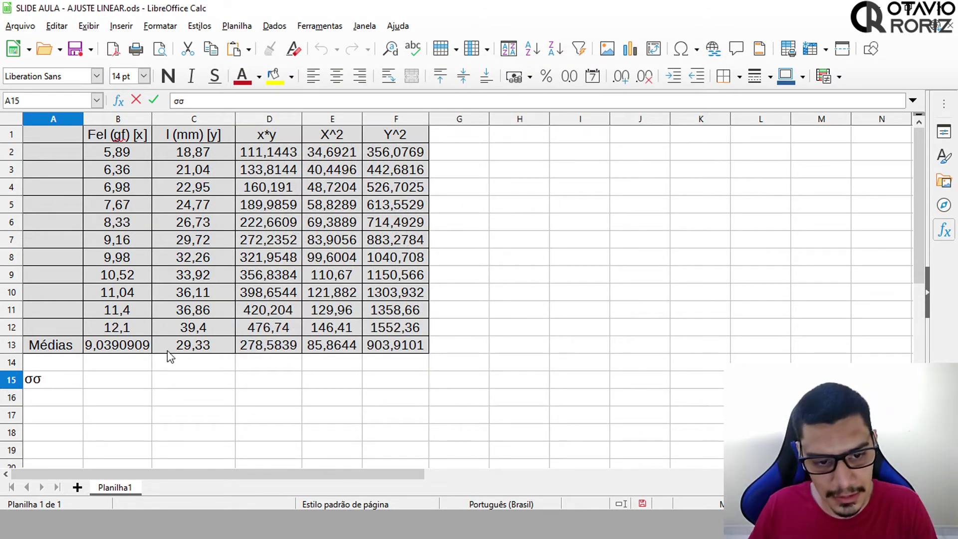
Remove the duplicate sigma in A15 and complete the label as σx with a lowercase x
key(BackSpace)
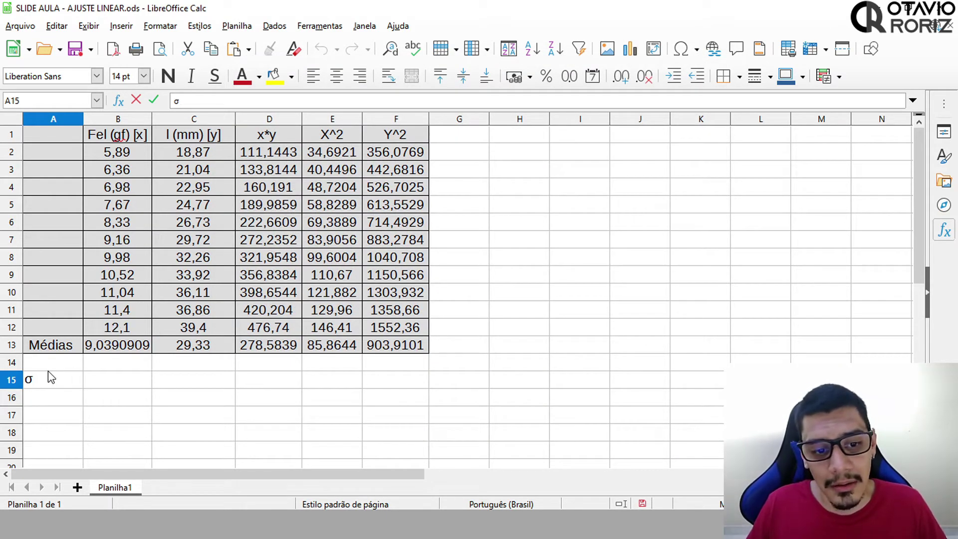
text(X)
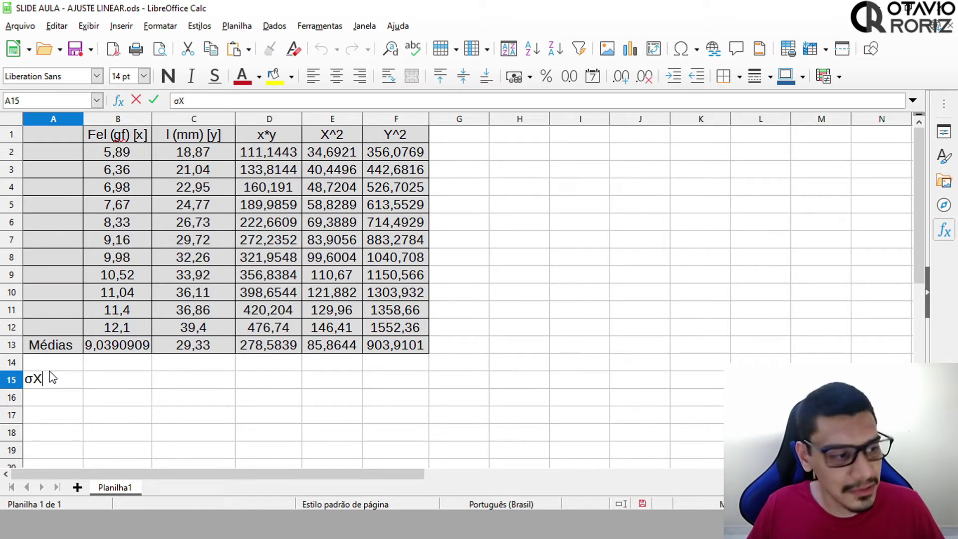
key(BackSpace)
text(x)
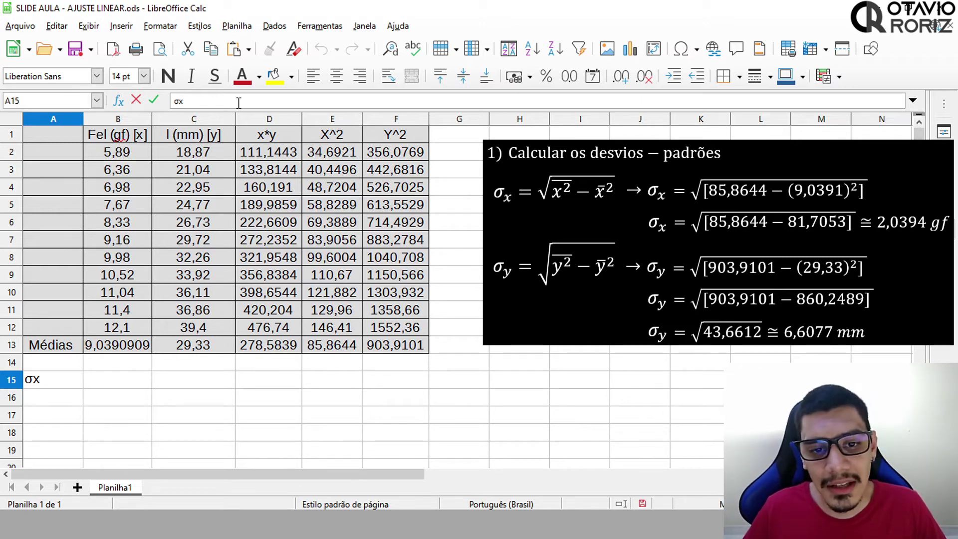
Start a square-root formula in B15 as =()^0,5 and place the cursor inside the empty parentheses
click(125, 378)
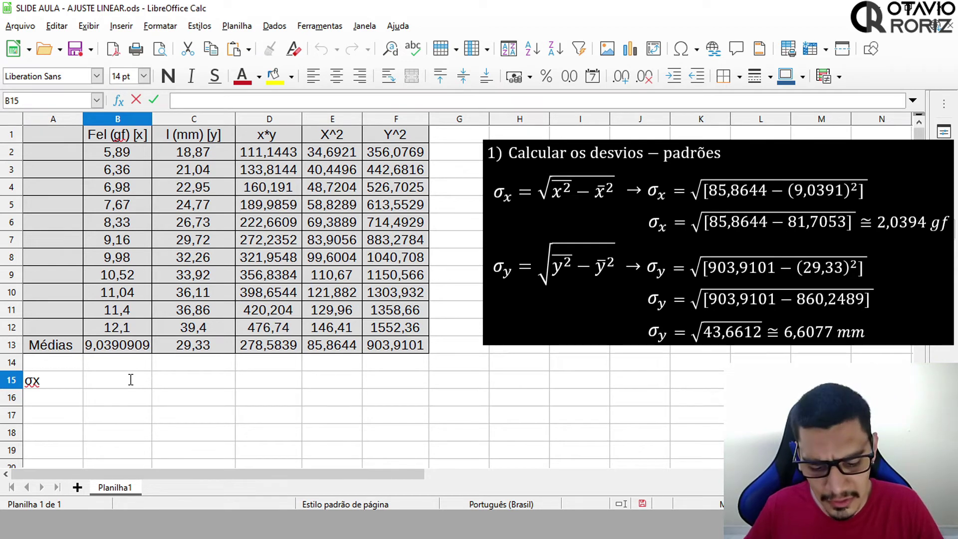
text(=)
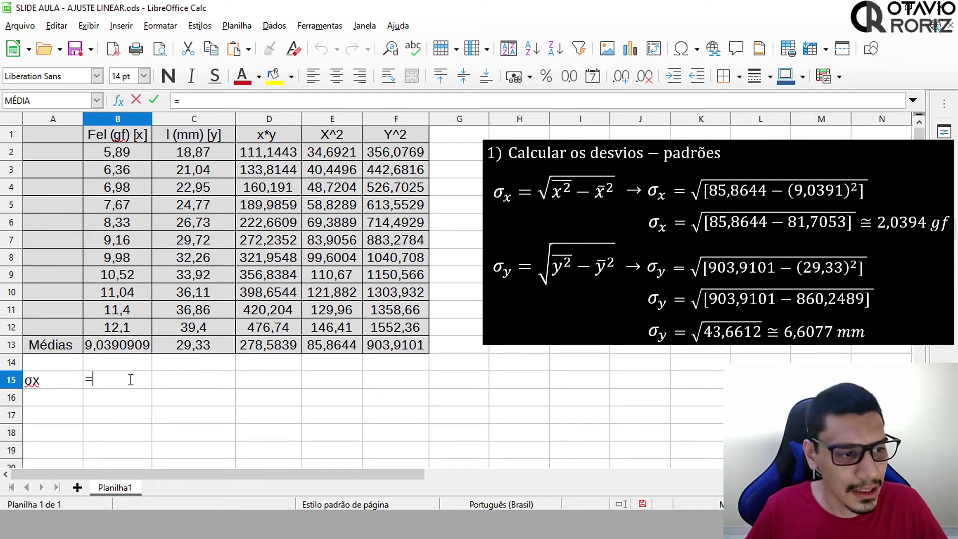
text(()
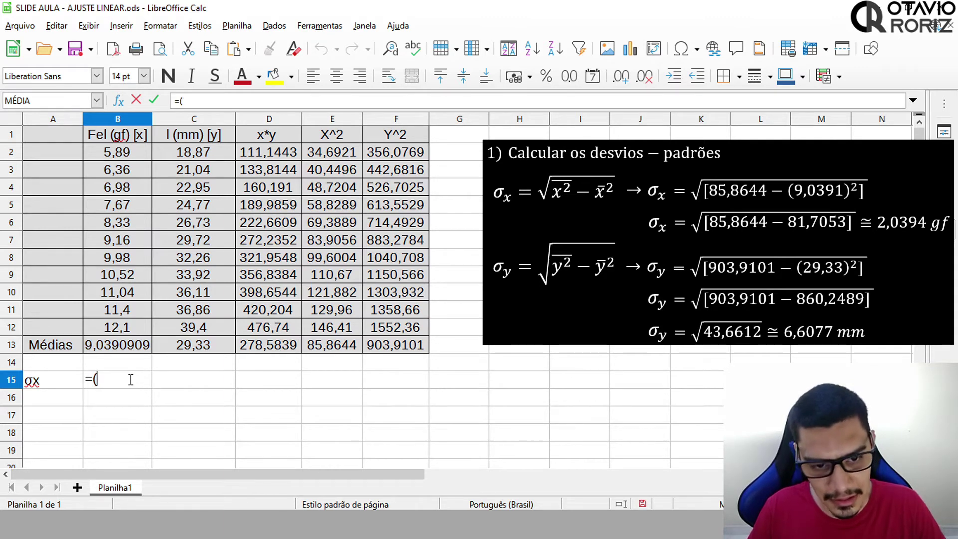
text())
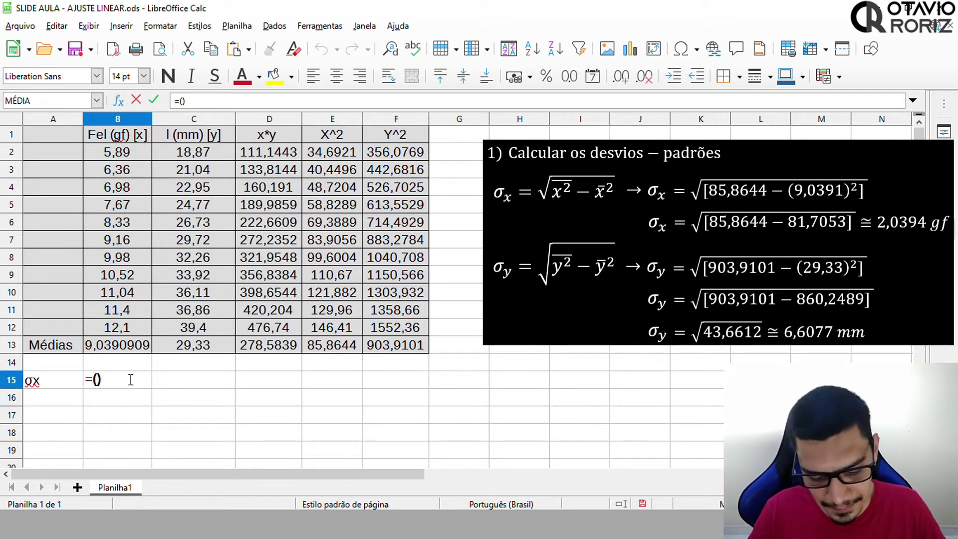
text(^0)
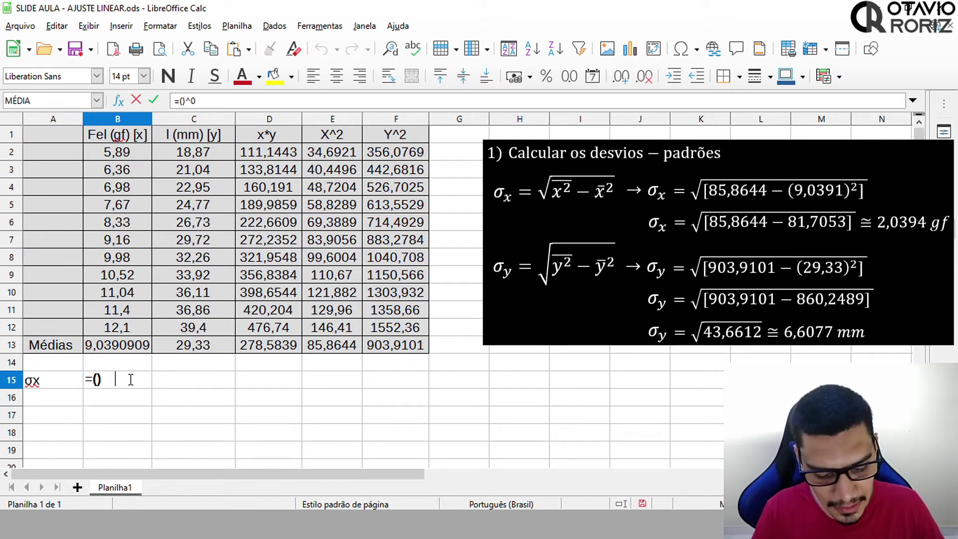
text(,5)
key(Left)
key(Left)
key(Left)
key(Left)
key(Left)
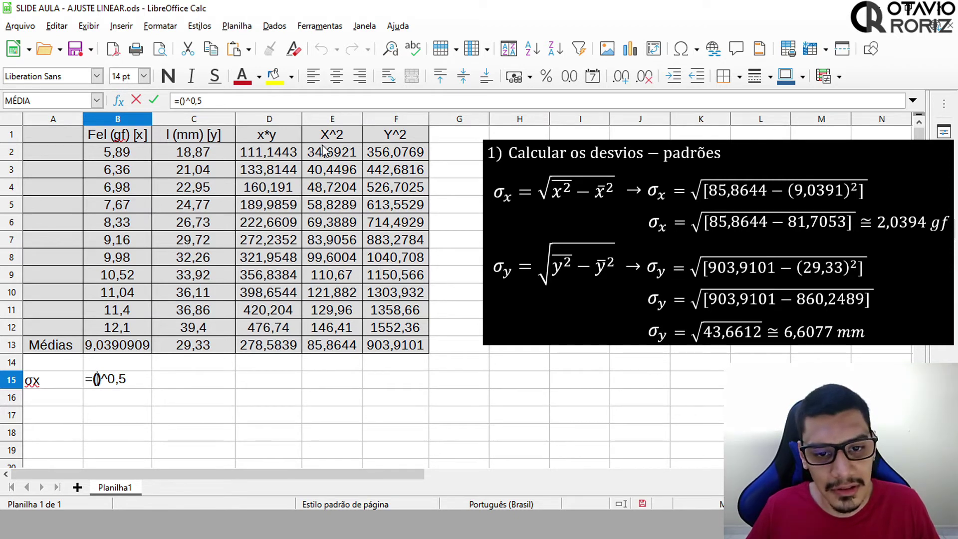
Fill in the parentheses with the mean of X^2 minus the squared mean of x, entering =(E13-(B13^2))^0,5 in B15
click(333, 348)
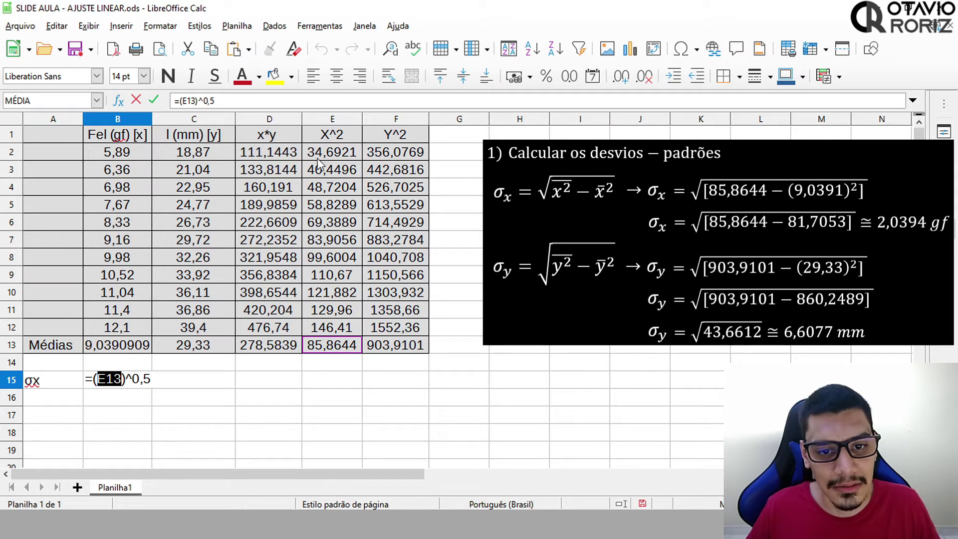
click(123, 379)
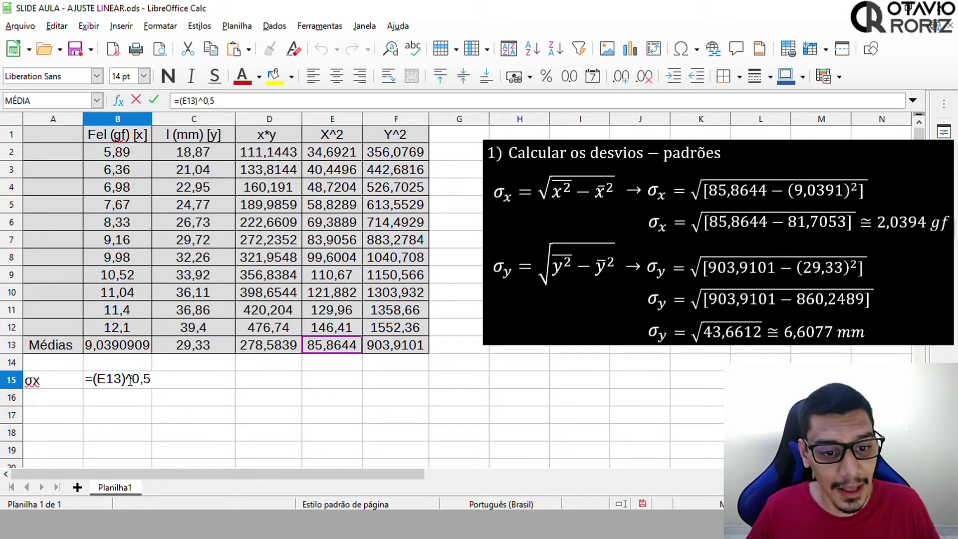
text(-)
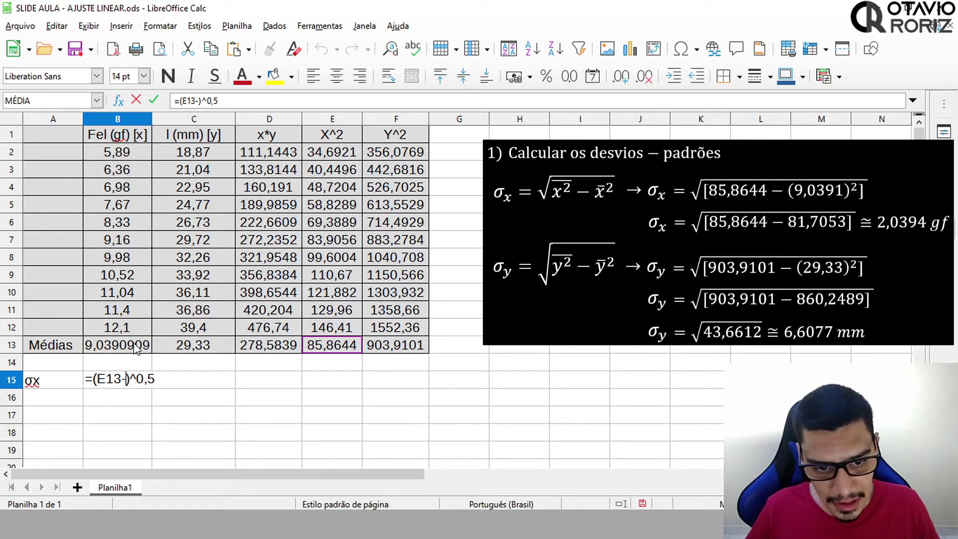
text(()
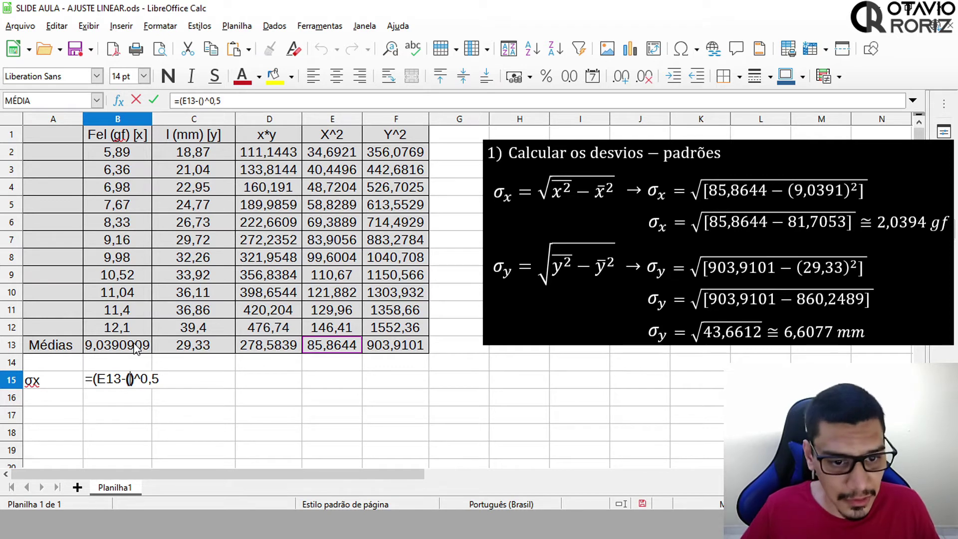
click(136, 350)
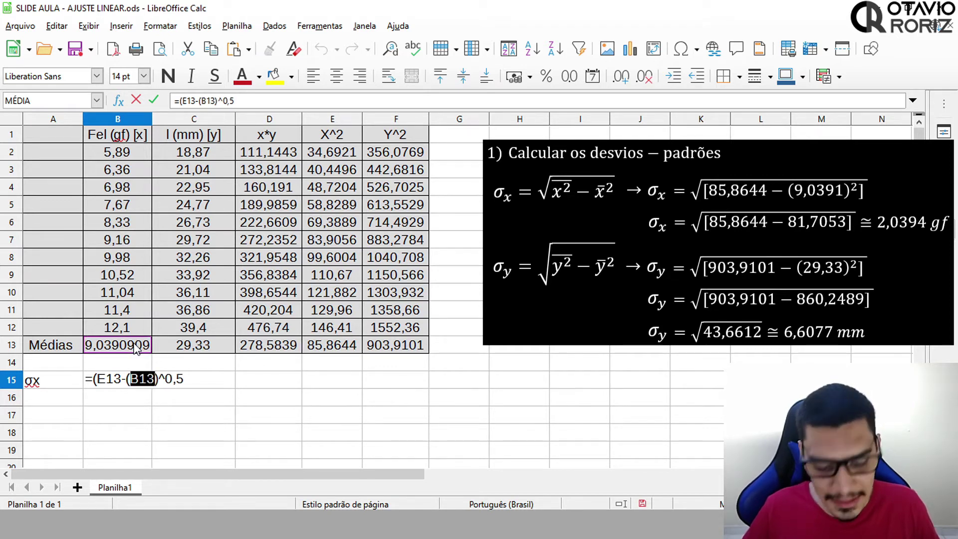
text(^2)
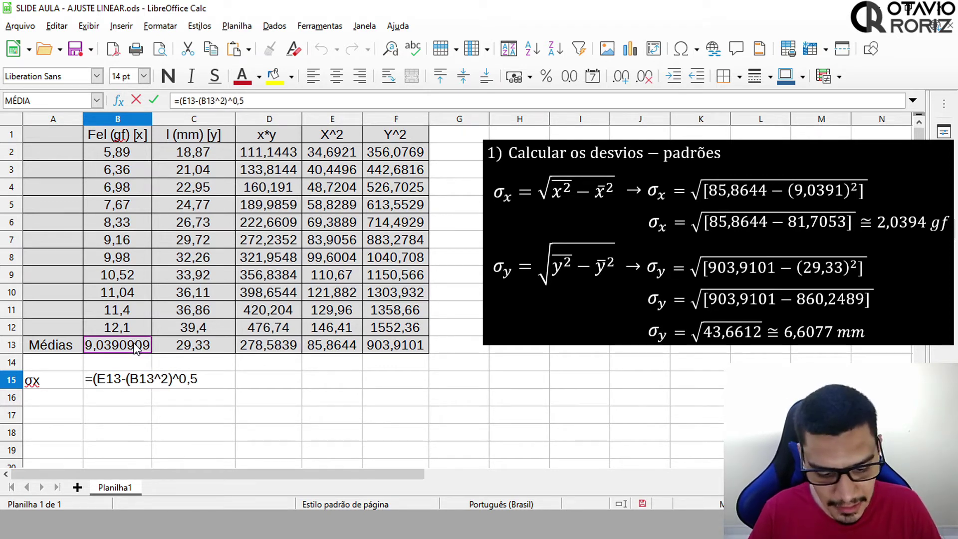
text())
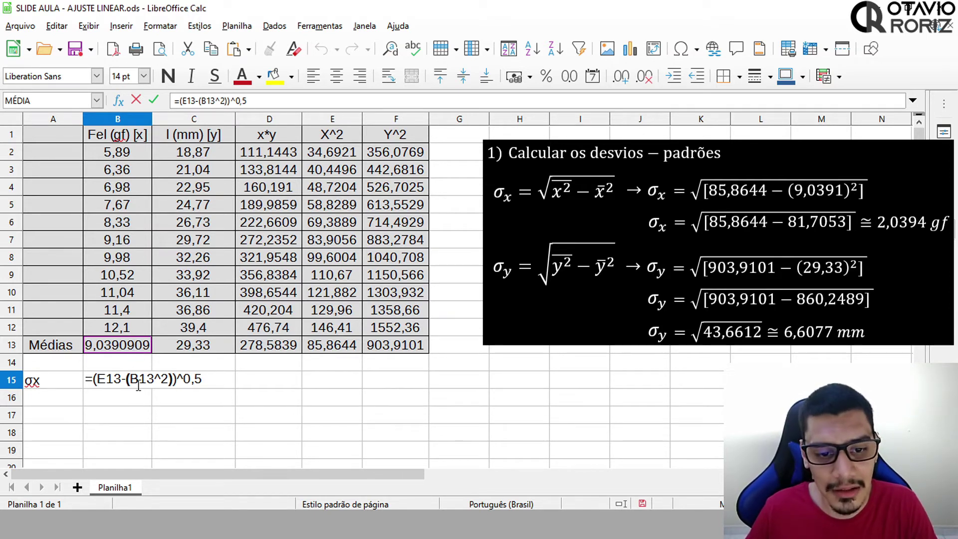
key(Return)
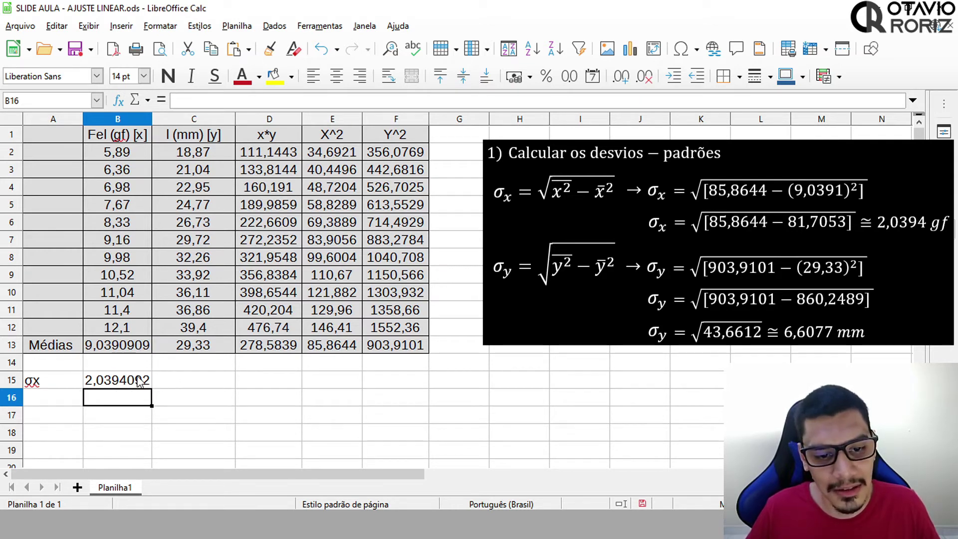
Copy the σx label text from A15 into A16 and change it to σy
double_click(70, 401)
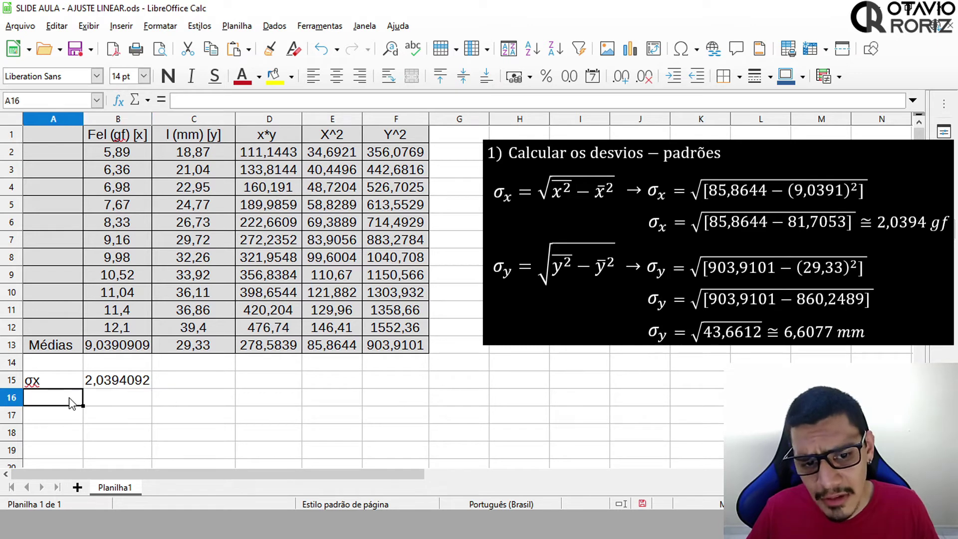
double_click(46, 380)
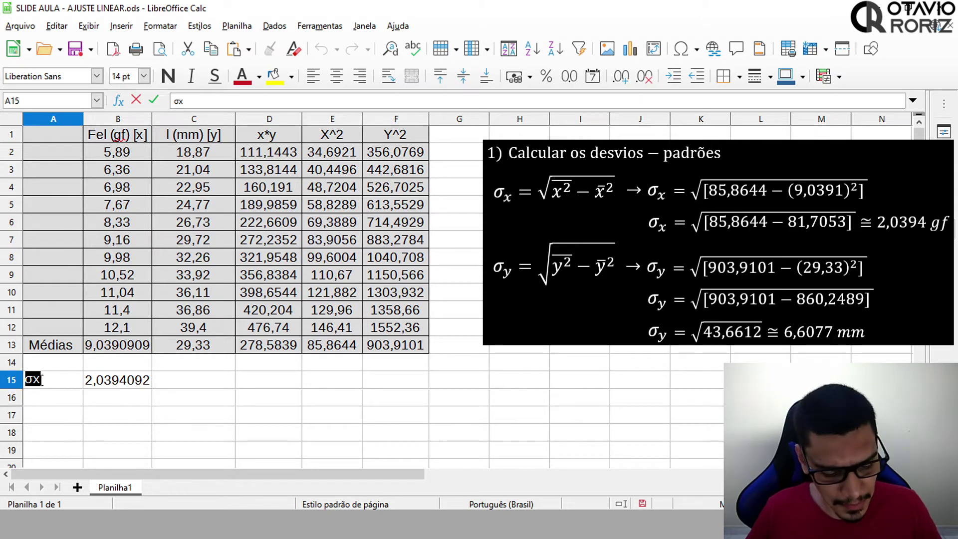
double_click(53, 401)
text(σx)
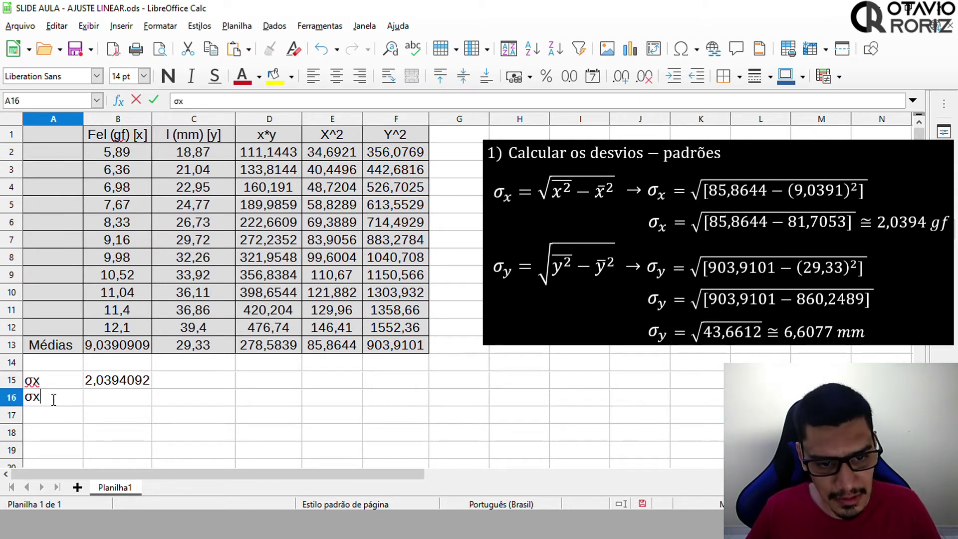
key(BackSpace)
text(y)
Copy the formula text =(E13-(B13^2))^0,5 from B15 and enter it unchanged in B16
double_click(105, 396)
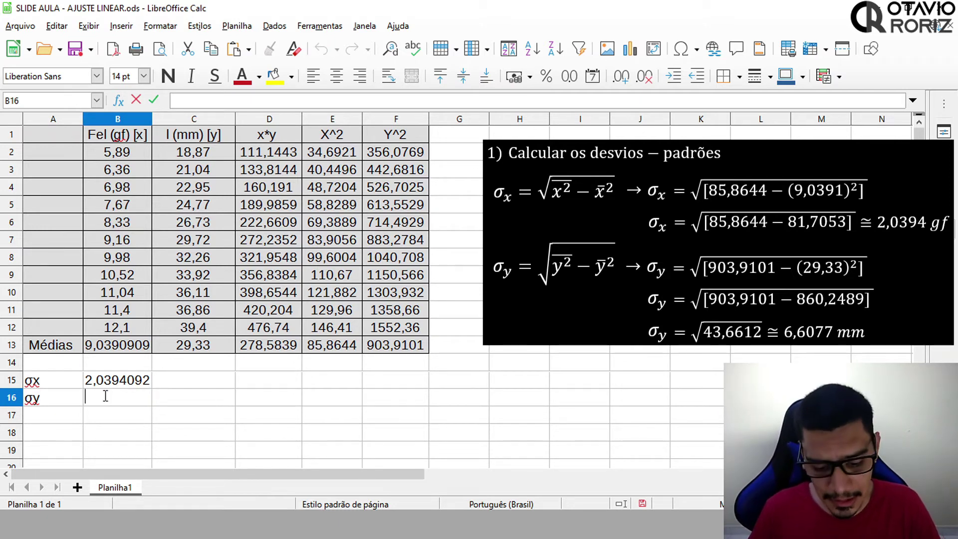
click(134, 375)
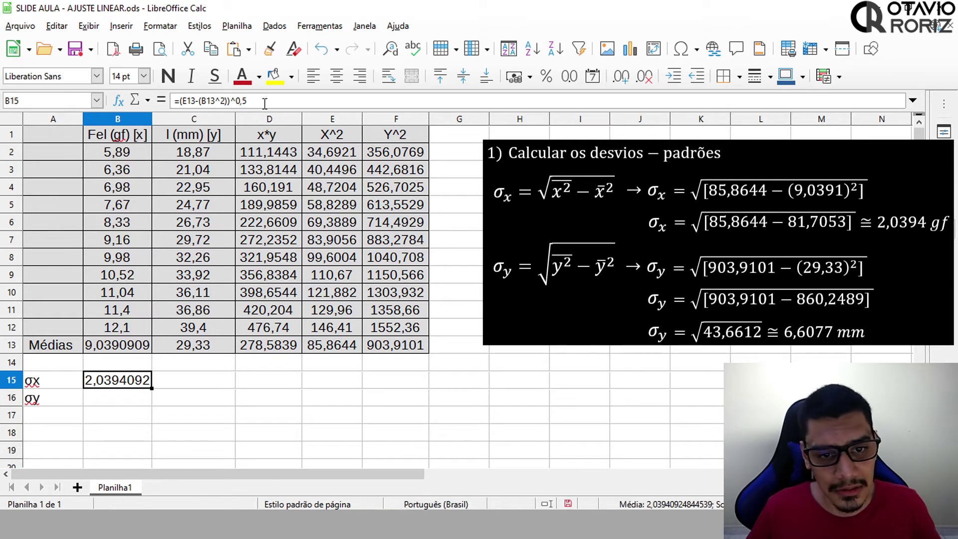
drag(247, 101, 175, 100)
key(ctrl+c)
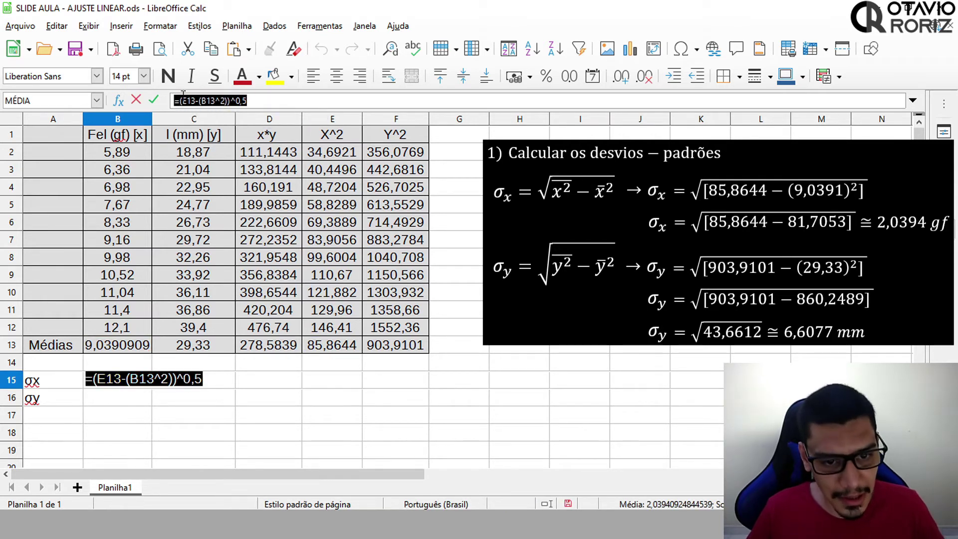
click(106, 402)
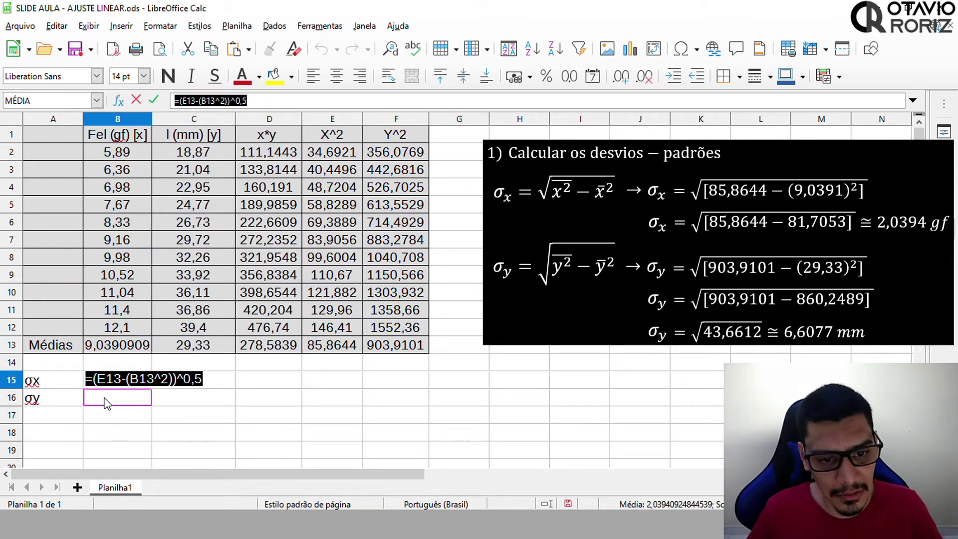
key(Escape)
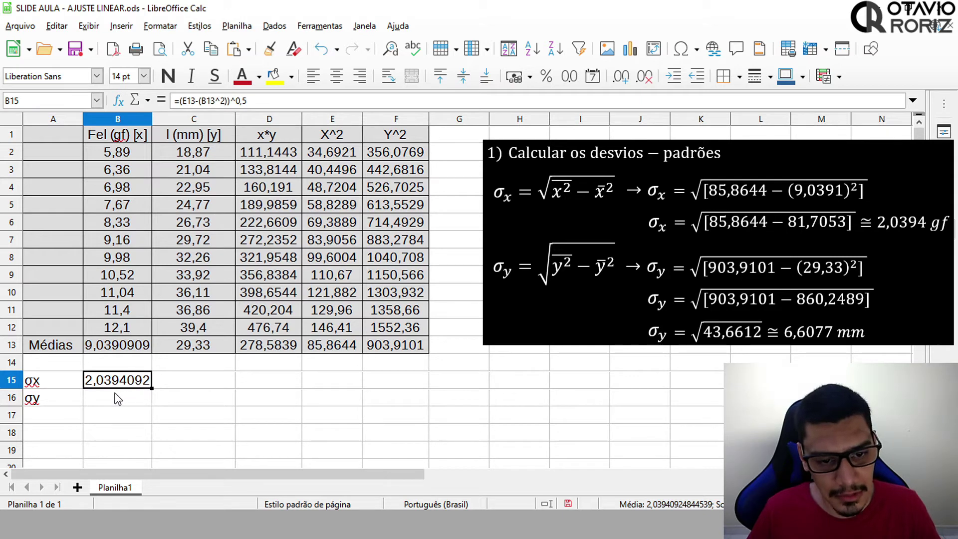
double_click(116, 395)
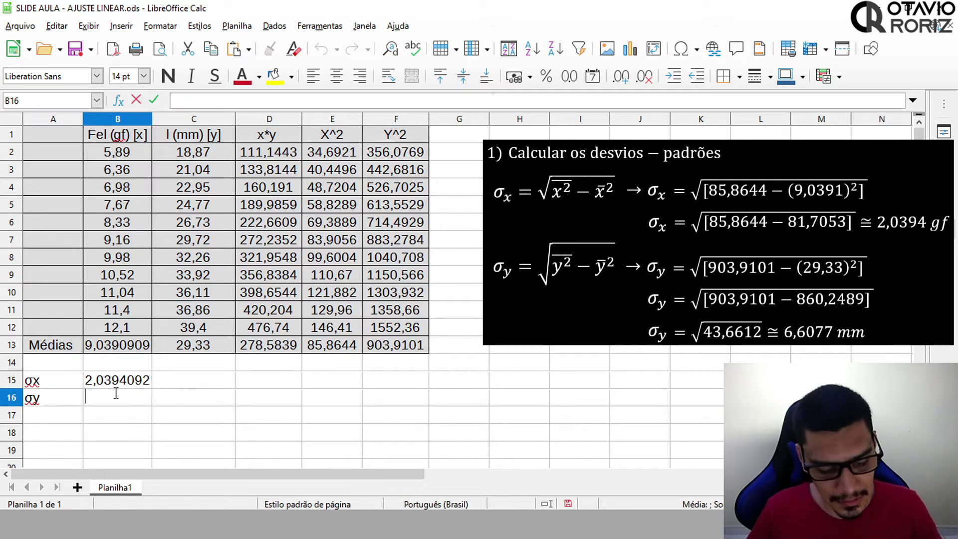
key(ctrl+v)
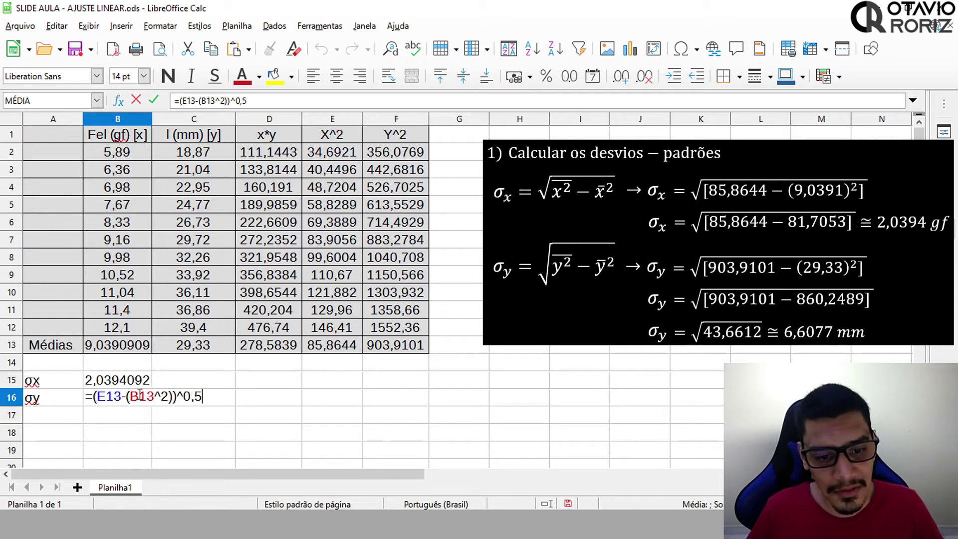
key(Return)
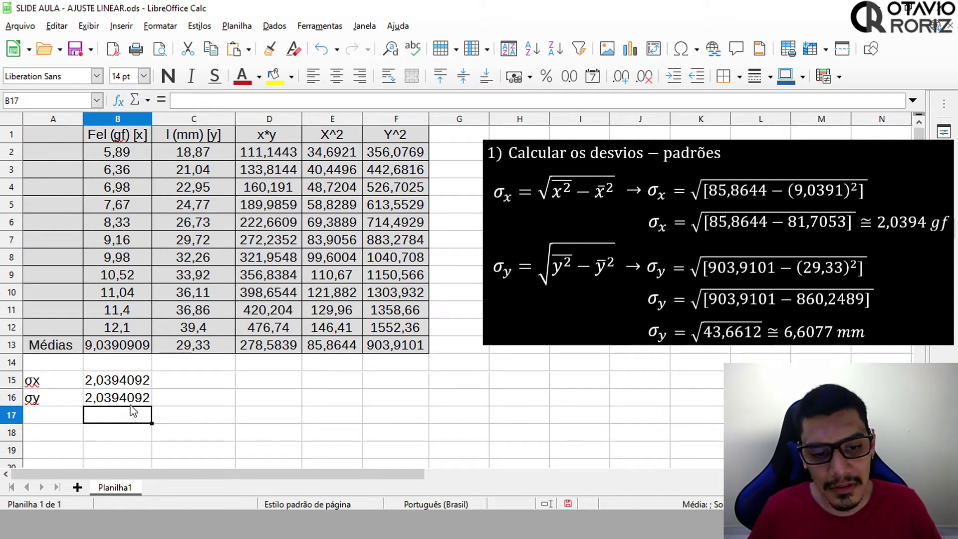
Edit the B16 formula to use the Y^2 and y means, making it =(F13-(C13^2))^0,5
click(133, 398)
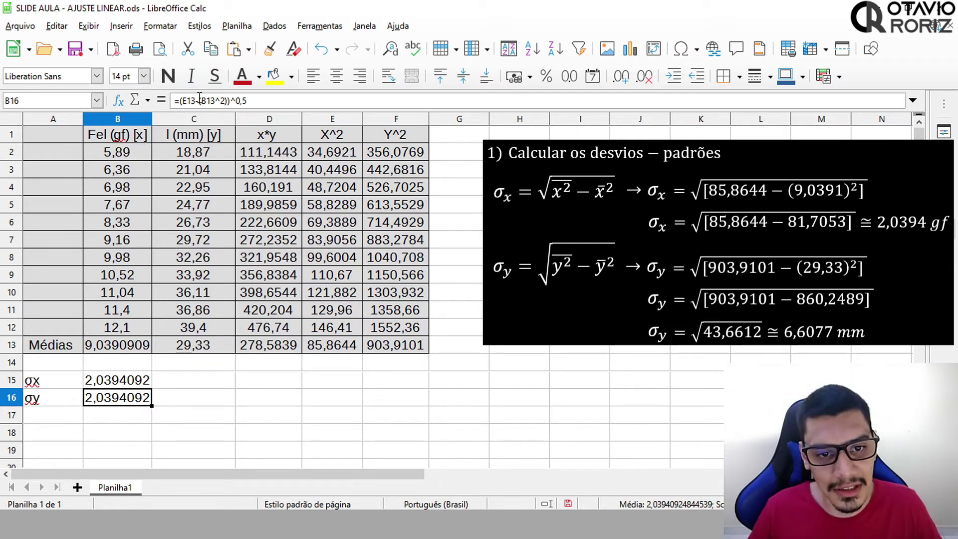
click(199, 99)
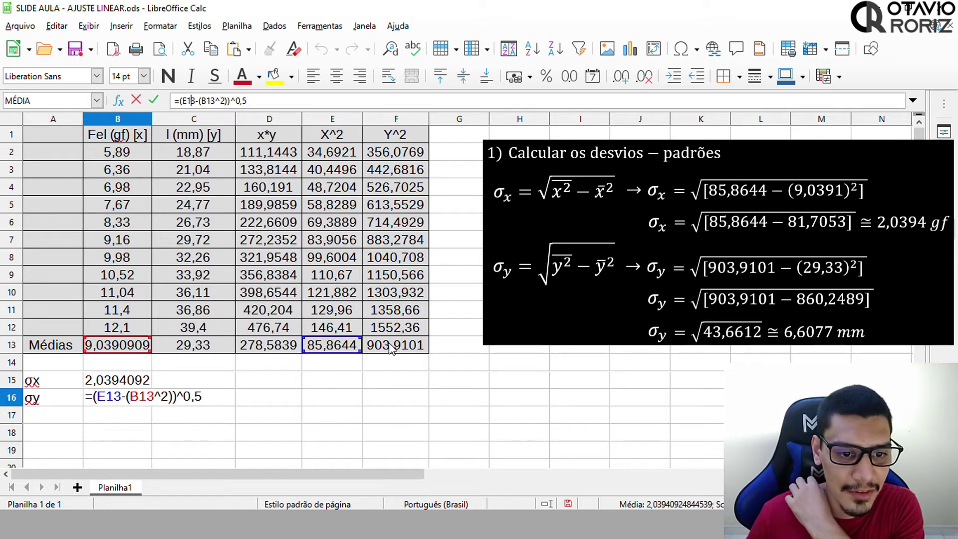
click(187, 102)
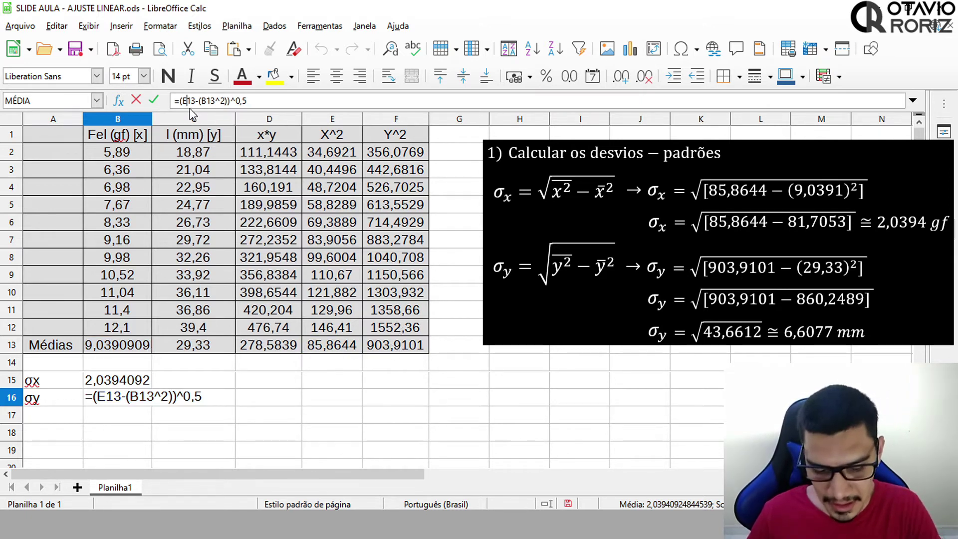
key(BackSpace)
text(f)
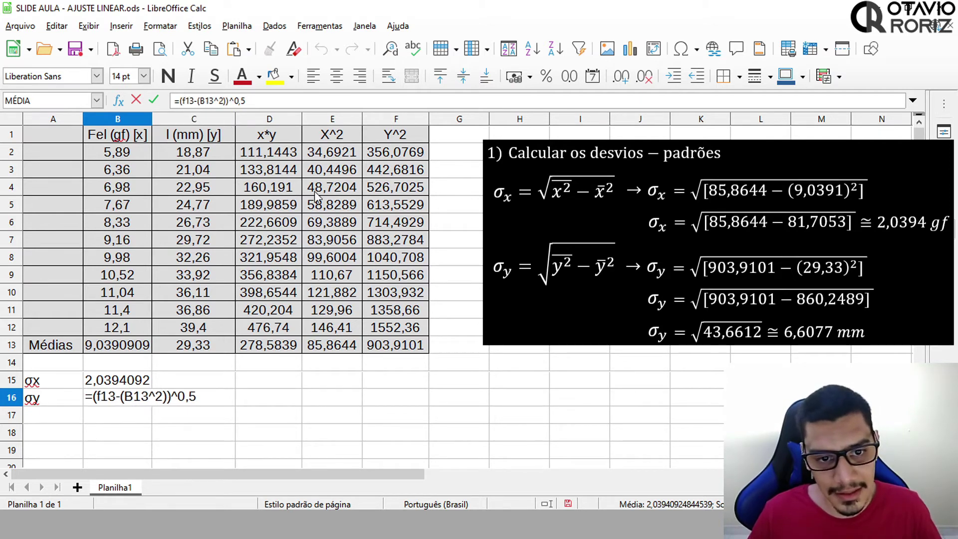
click(205, 101)
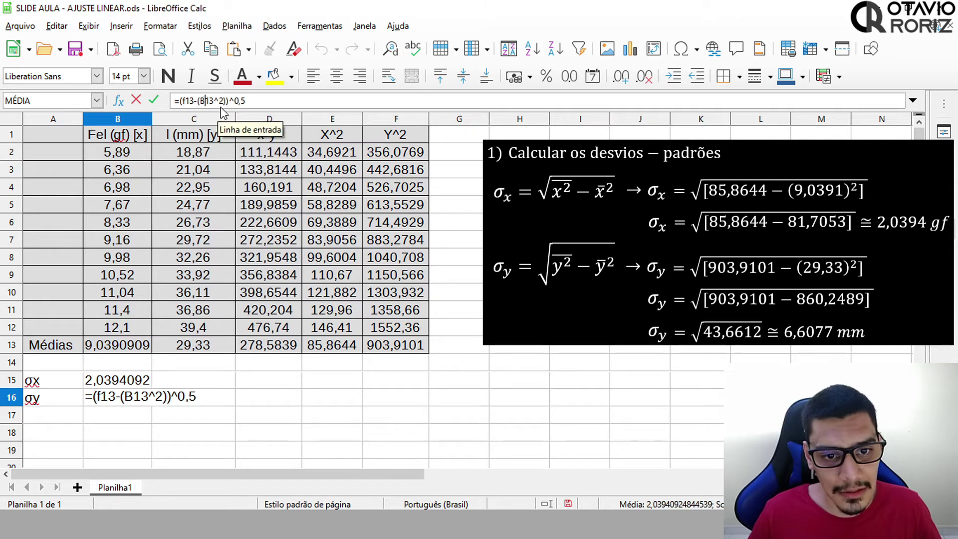
key(BackSpace)
text(c)
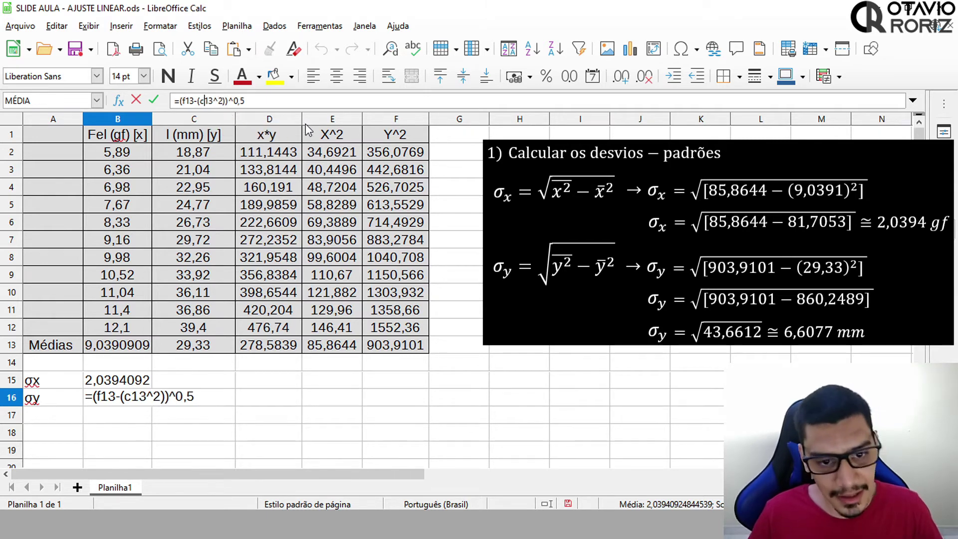
key(Return)
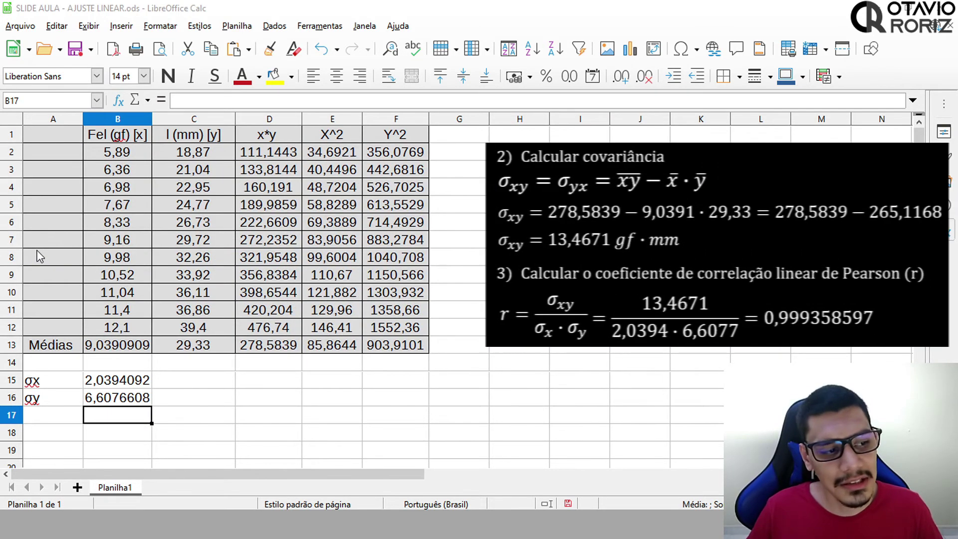
Copy the σy label text from A16 into A18 and insert an x to make it σxy
double_click(55, 431)
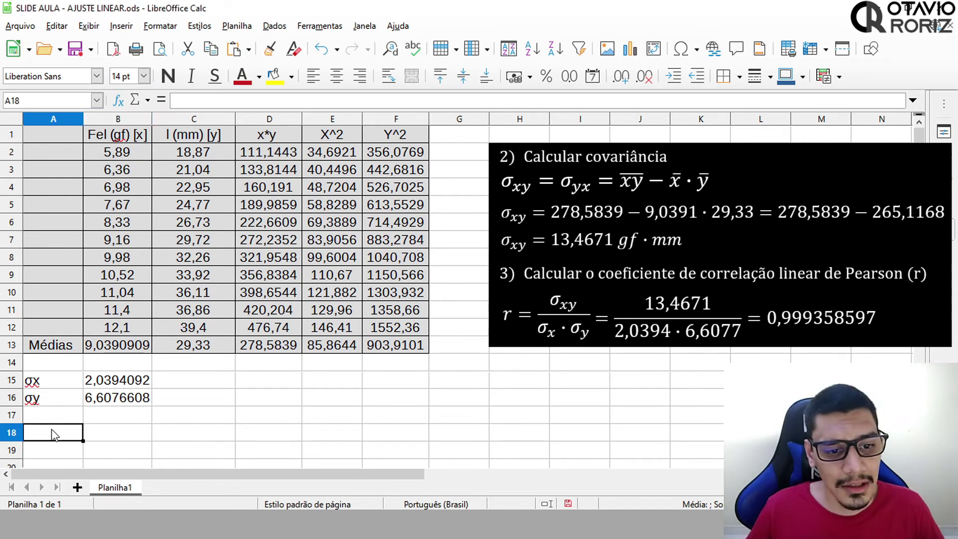
click(49, 401)
double_click(48, 400)
drag(44, 399, 22, 403)
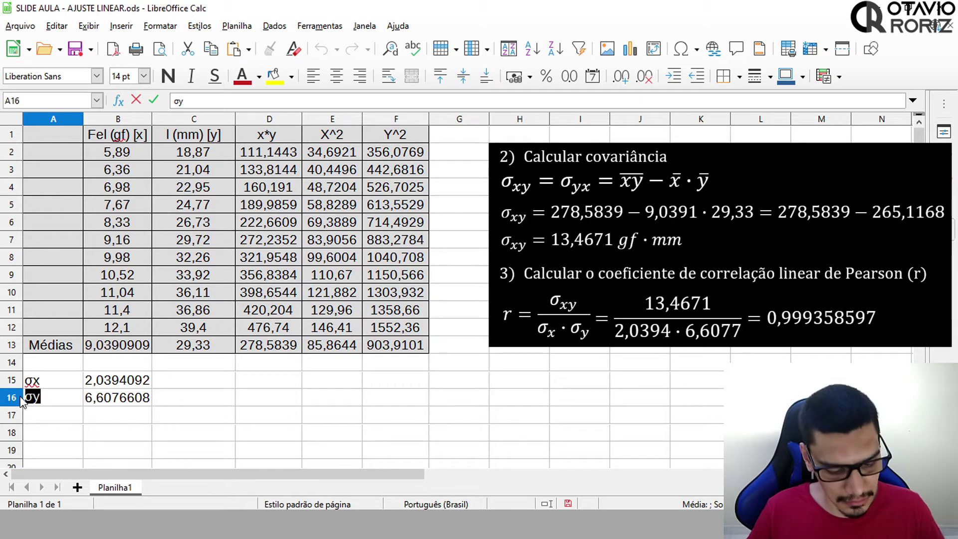
key(ctrl+c)
double_click(40, 431)
key(ctrl+v)
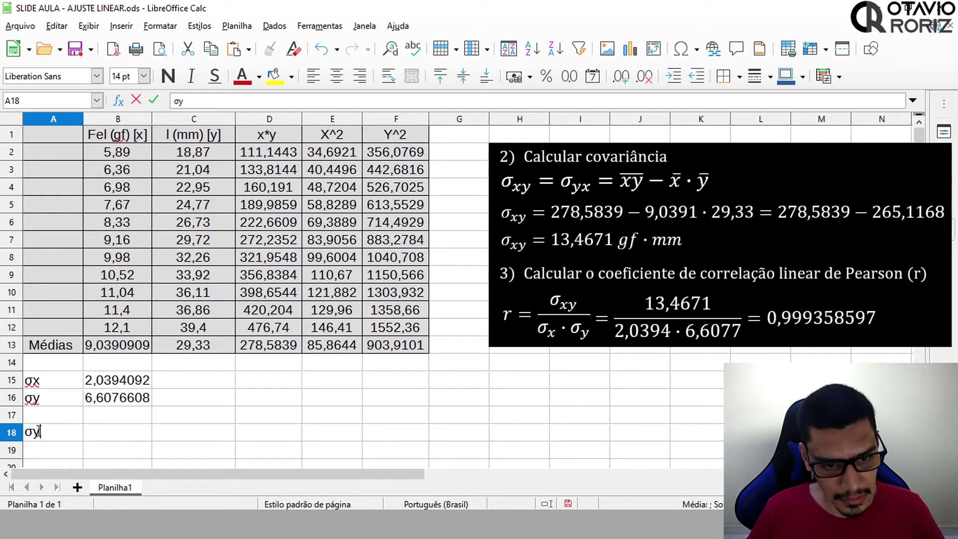
key(Left)
text(x)
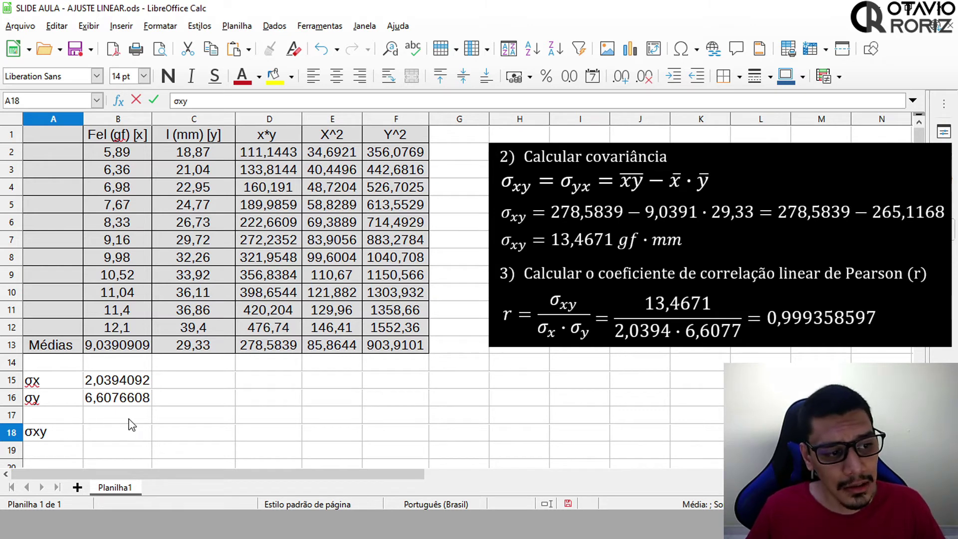
Calculate the covariance in B18 as the x*y mean minus the product of the x and y means, =D13-B13*C13
click(125, 432)
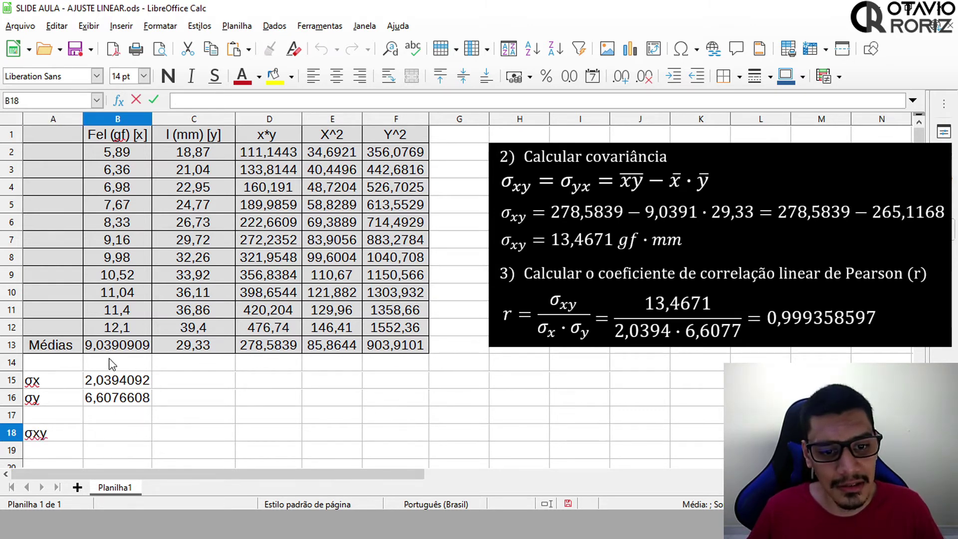
key(F2)
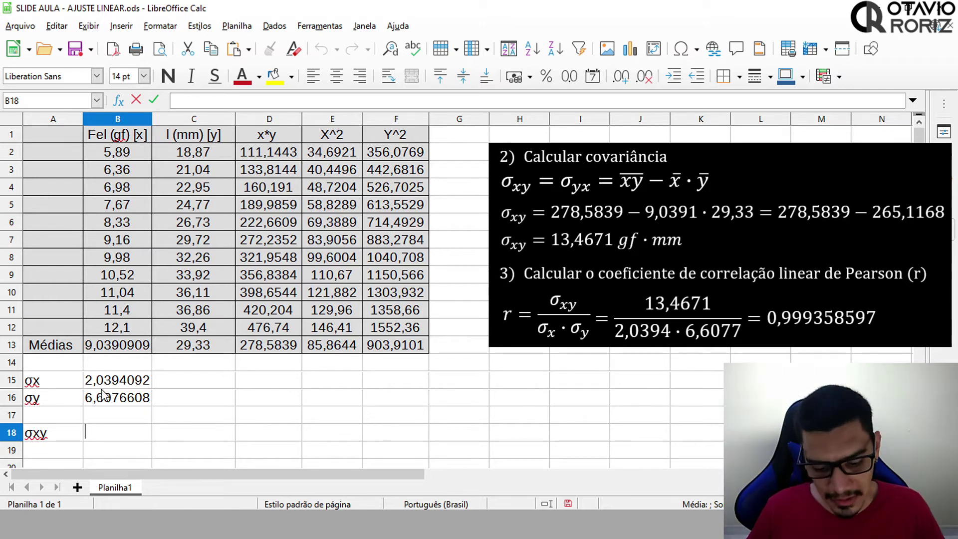
text(=)
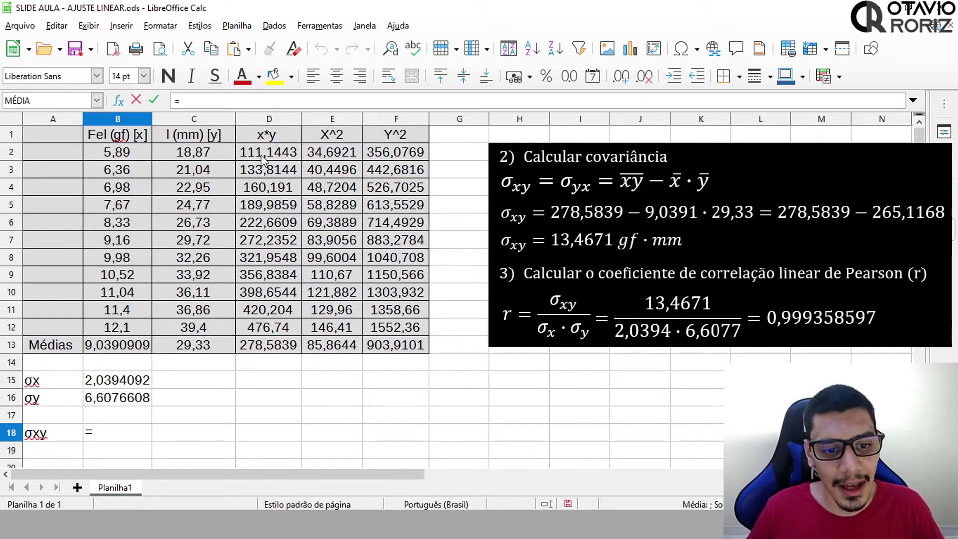
click(260, 350)
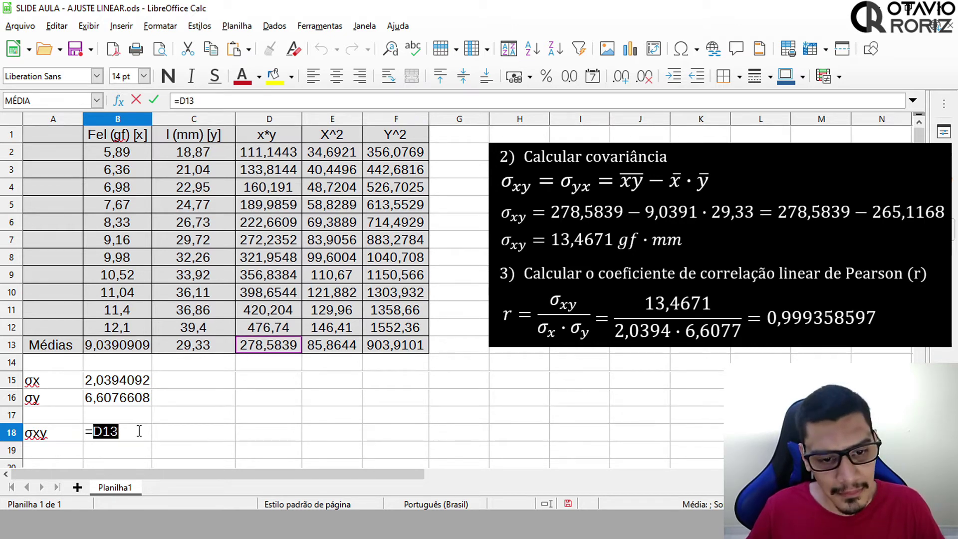
text(-)
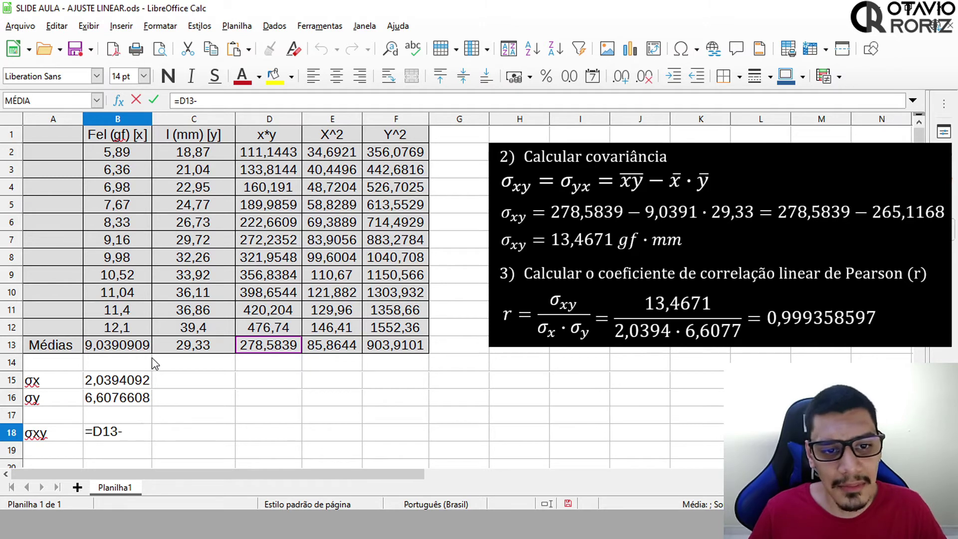
click(138, 349)
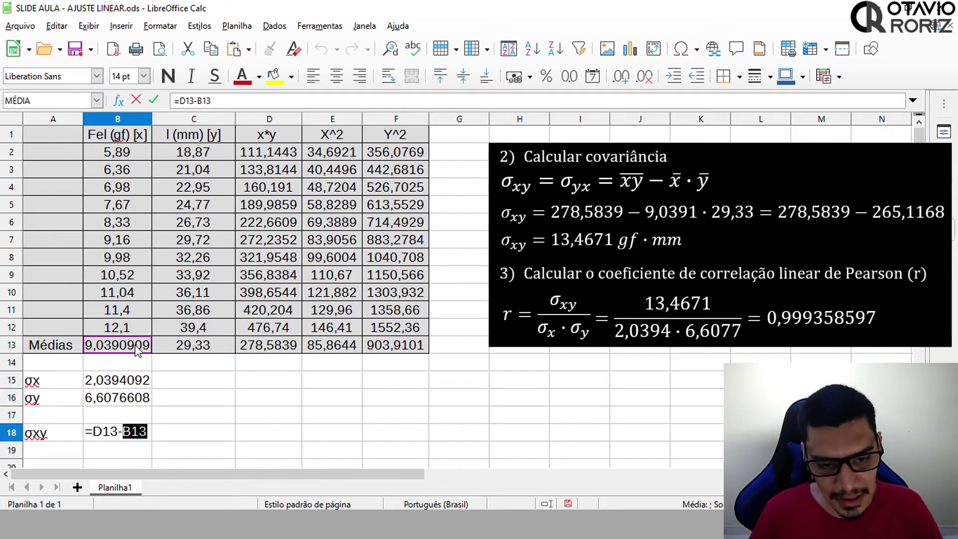
text(*)
click(218, 348)
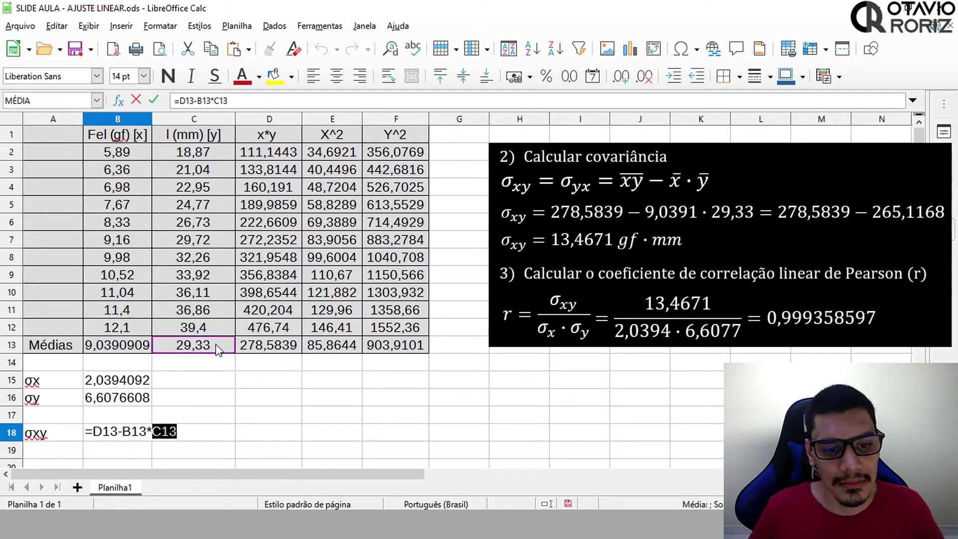
key(Return)
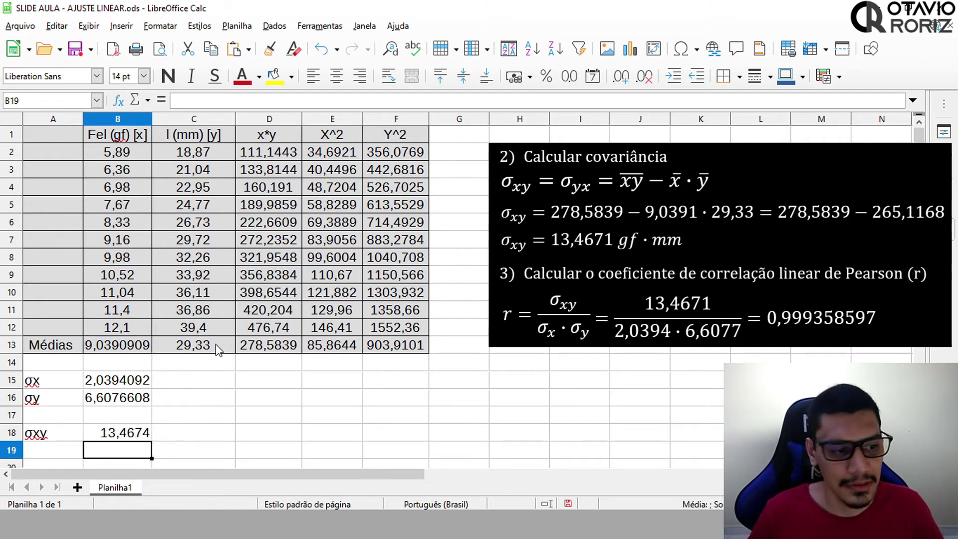
Label A19 as r and calculate Pearson's coefficient in B19 as σxy divided by the product of σx and σy, =B18/(B15*B16)
double_click(68, 448)
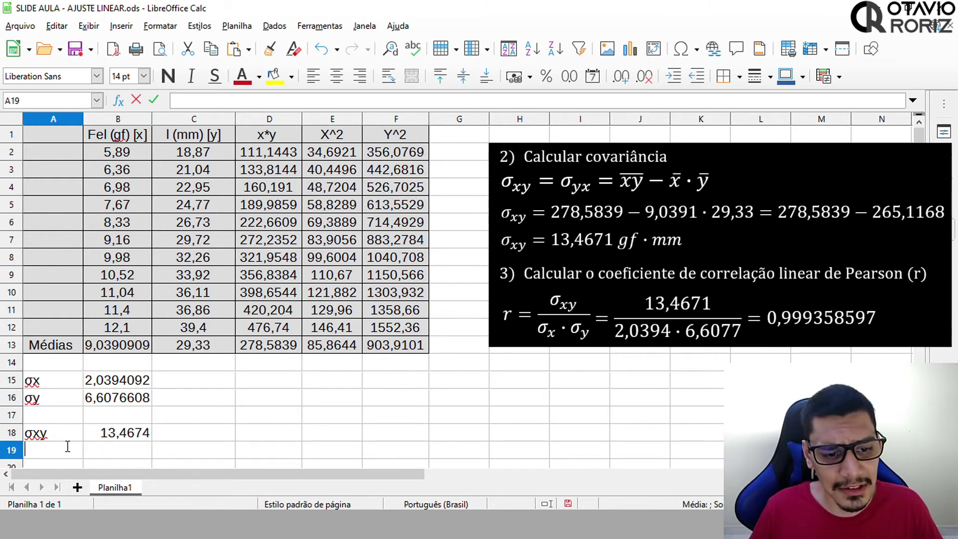
text(r)
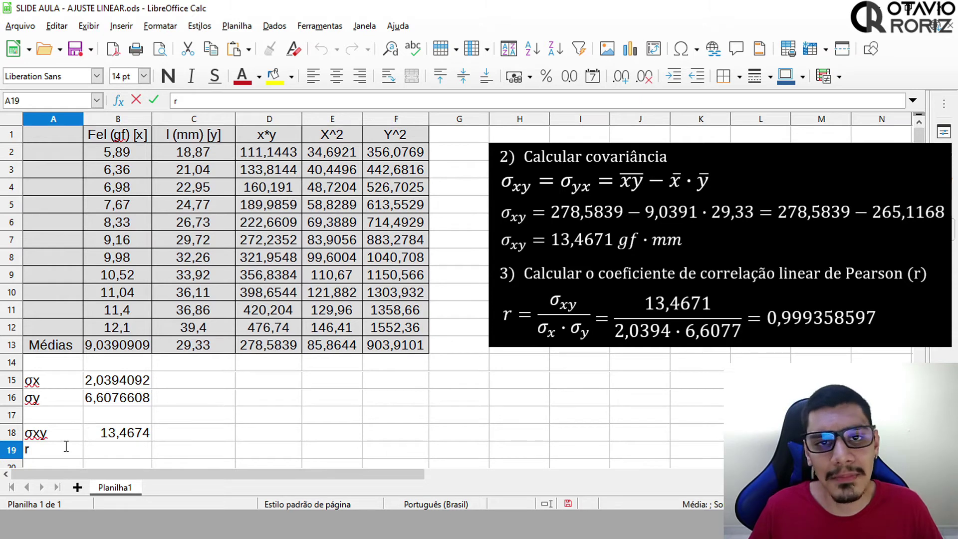
click(120, 454)
double_click(119, 450)
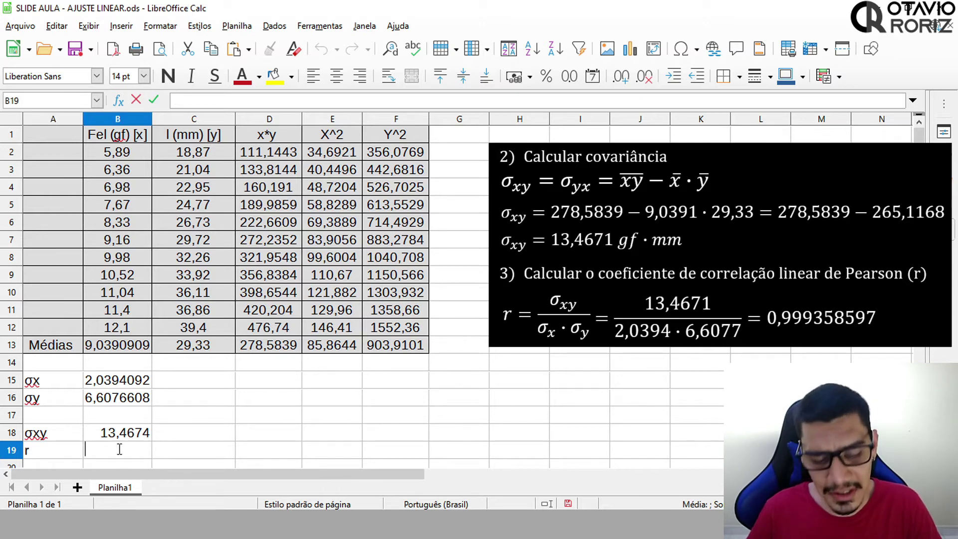
text(=)
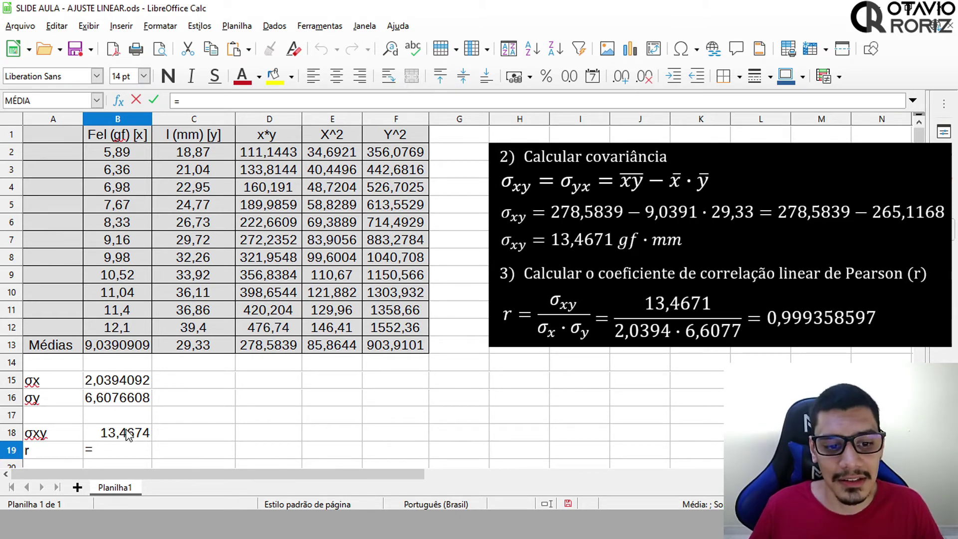
click(129, 435)
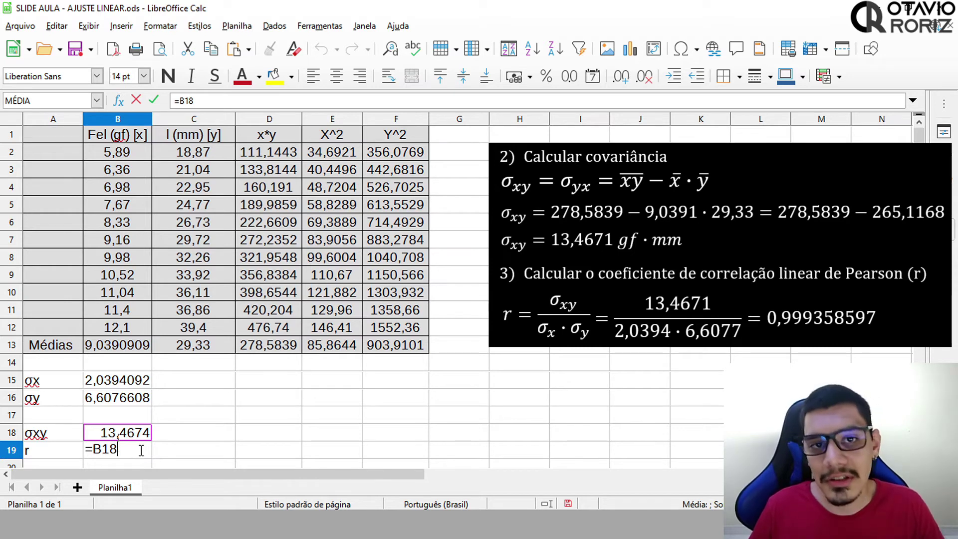
text(/()
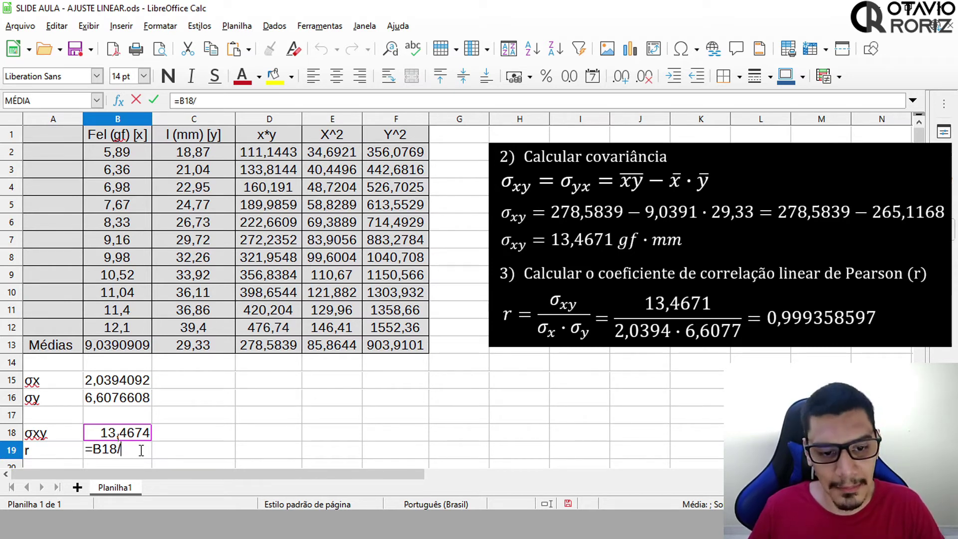
click(128, 380)
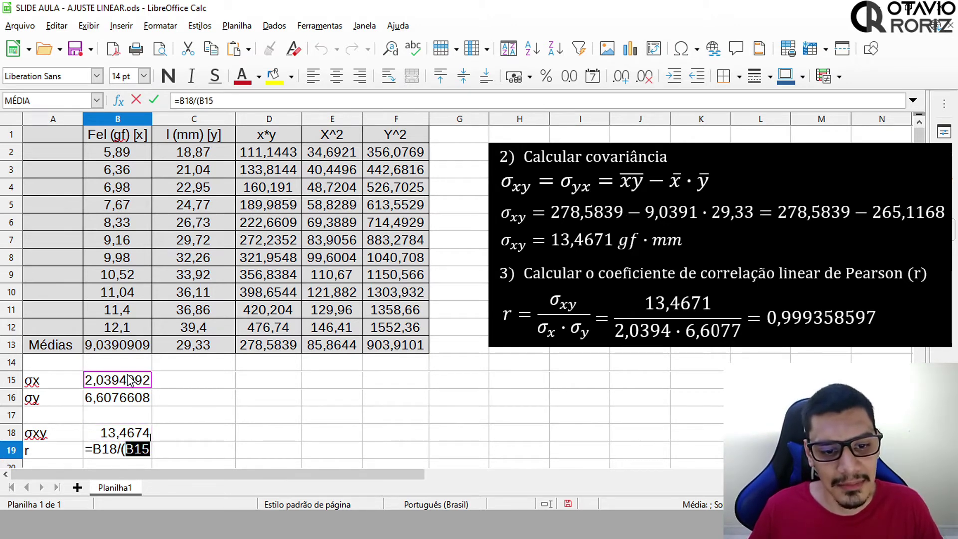
text(*)
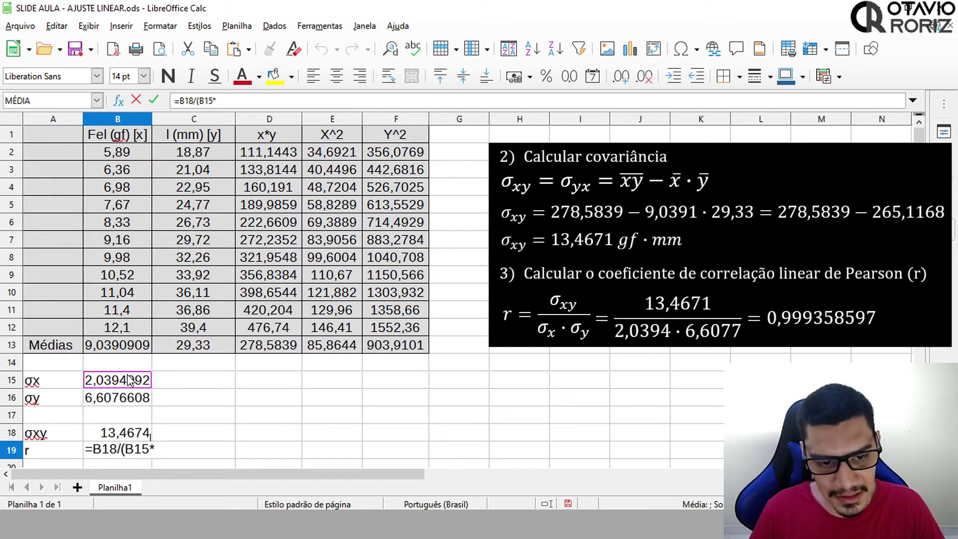
click(108, 404)
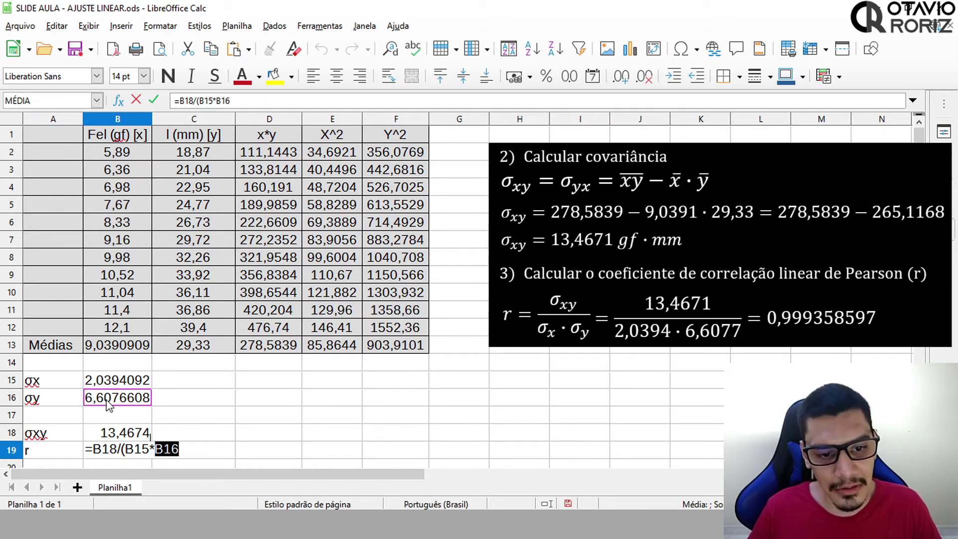
text())
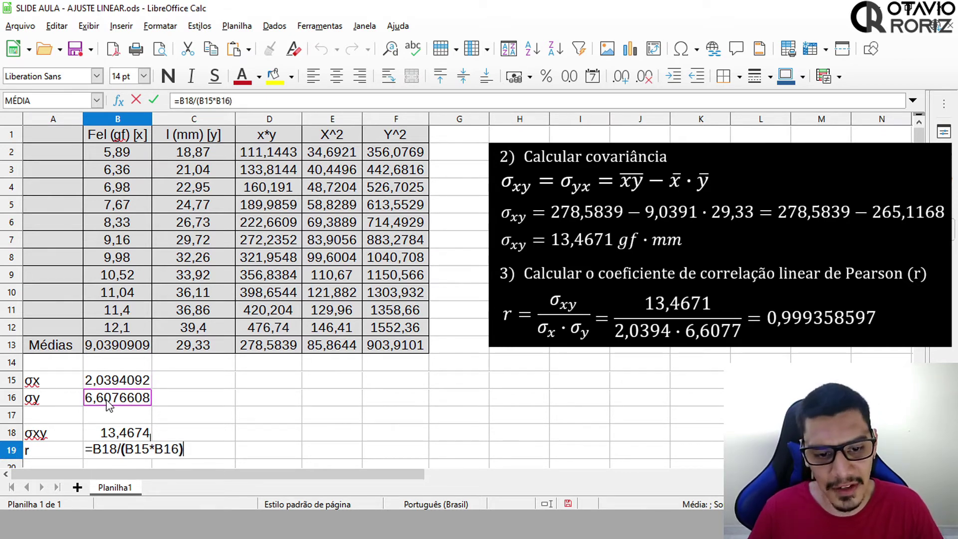
key(Return)
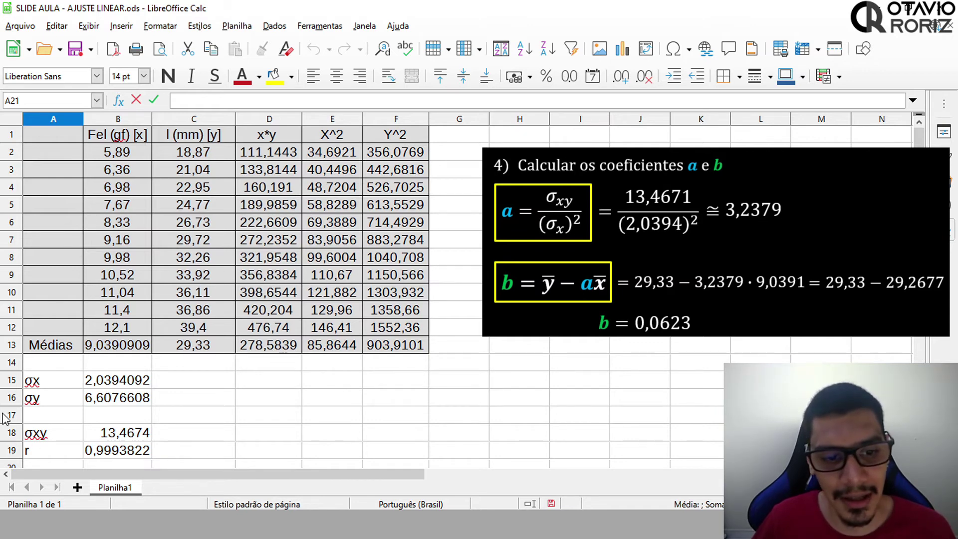
Add the coefficient labels a in A21 and b in A22, leaving row 20 empty below r
click(12, 450)
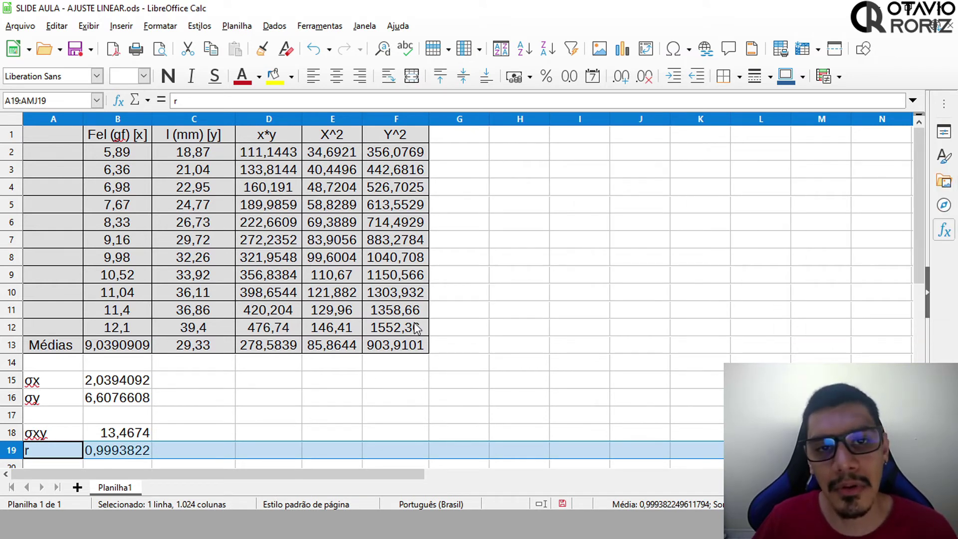
click(920, 219)
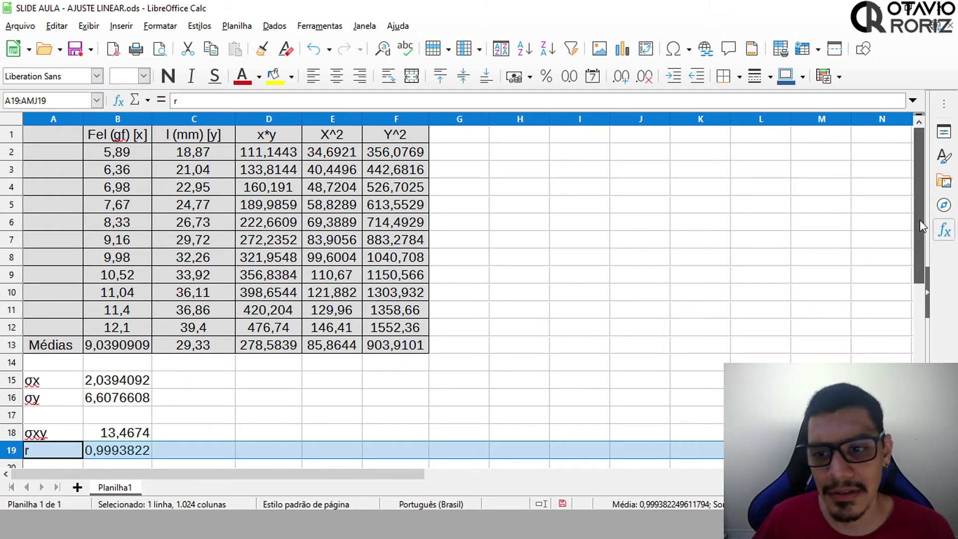
drag(920, 220, 917, 276)
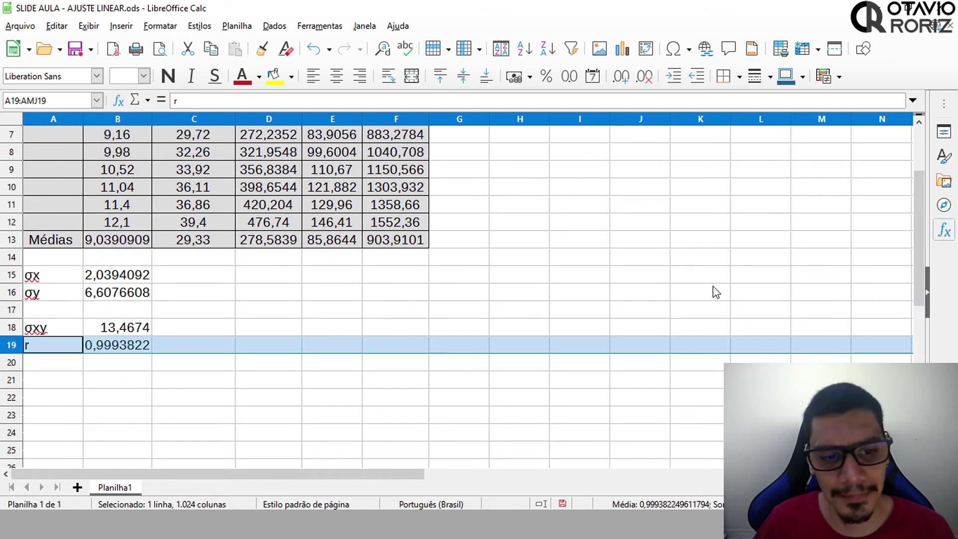
click(13, 367)
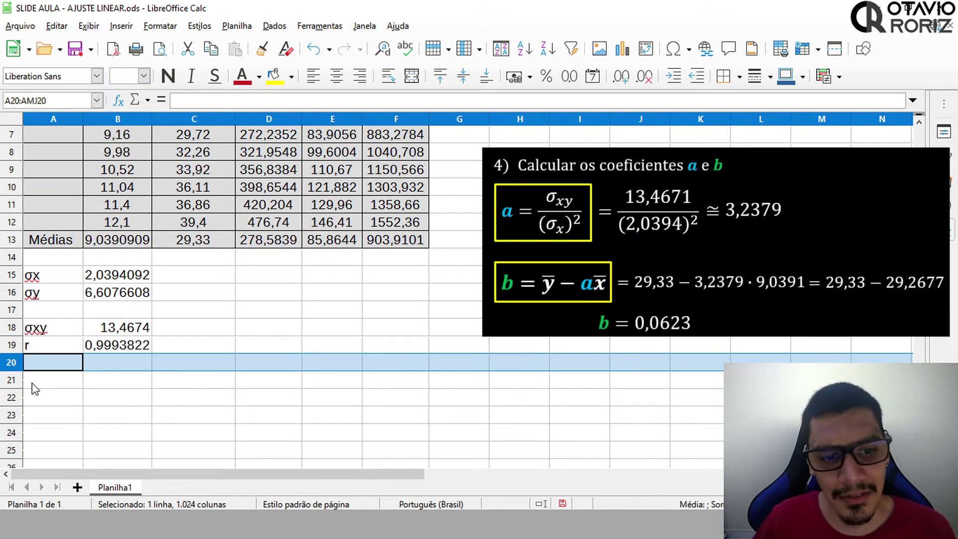
double_click(33, 382)
text(a)
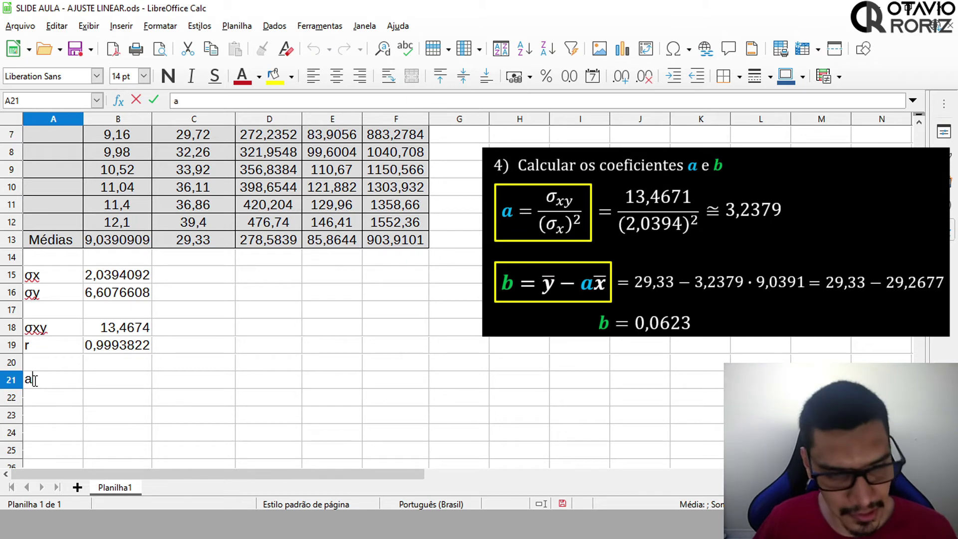
key(Return)
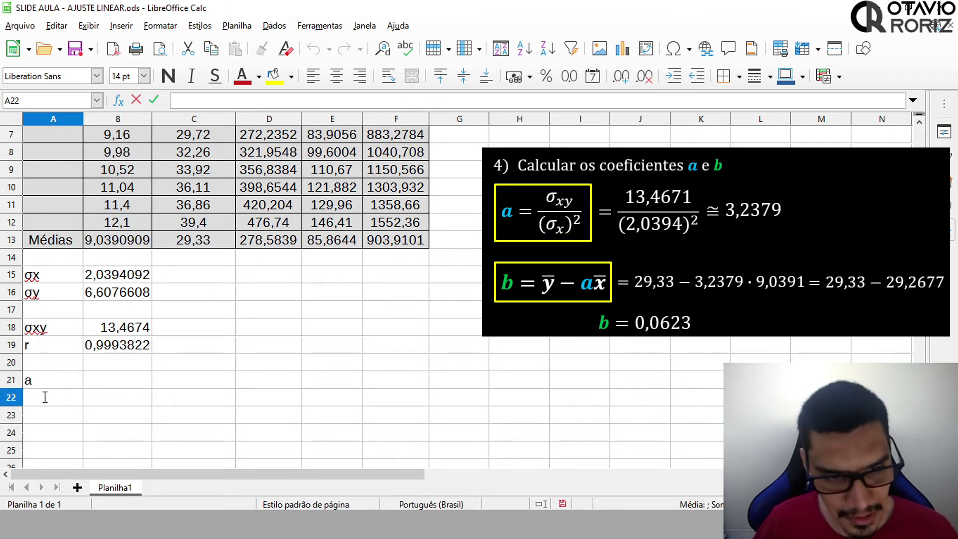
text(b)
Calculate coefficient a in B21 as the covariance divided by σx squared, =B18/B15^2
click(133, 380)
double_click(132, 379)
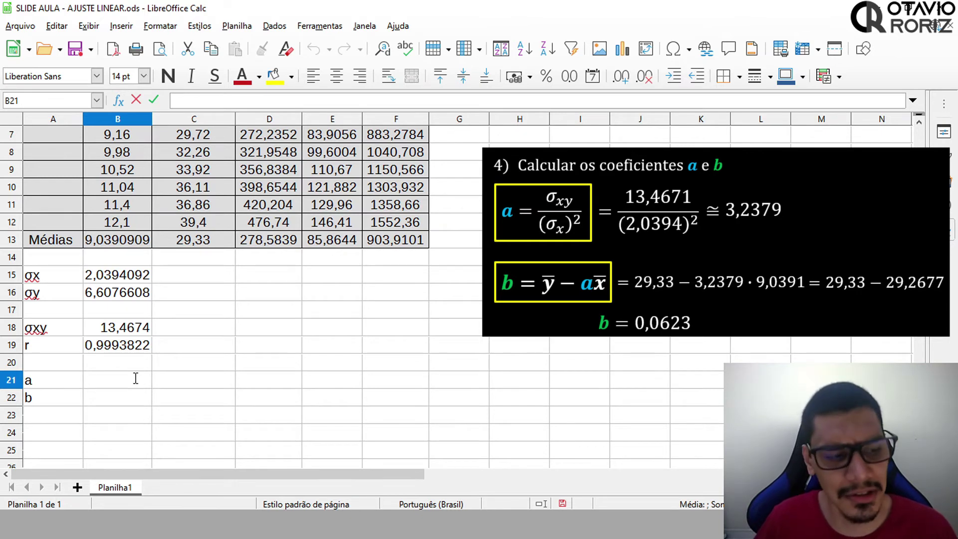
text(=)
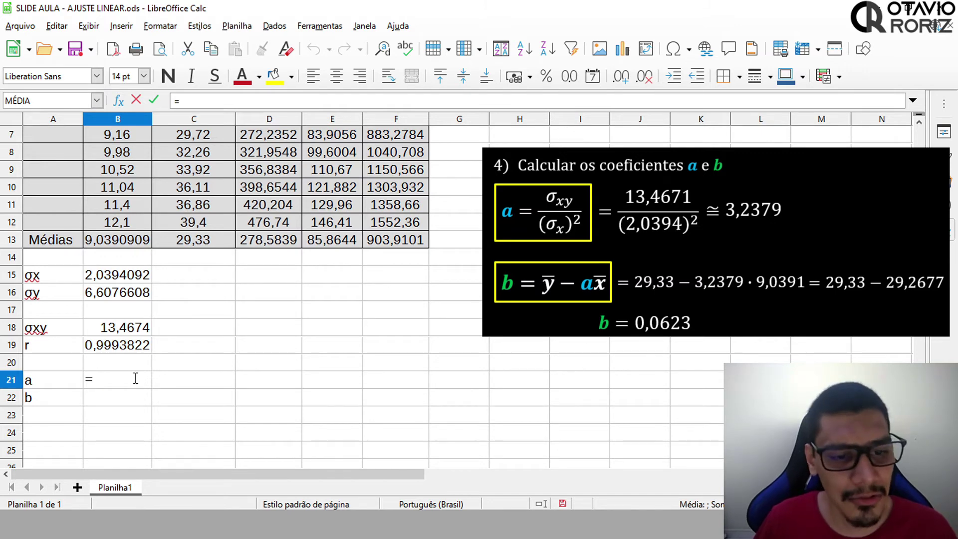
click(138, 332)
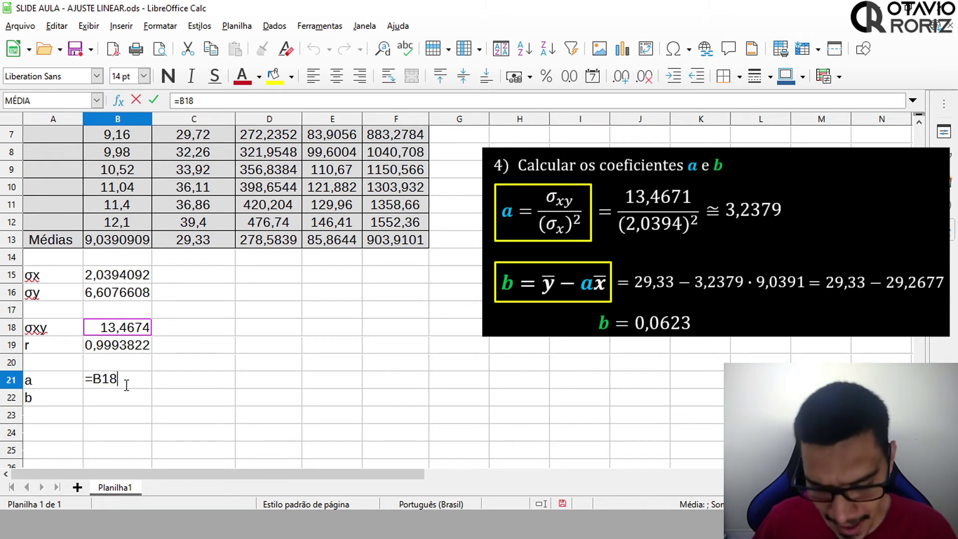
text(/)
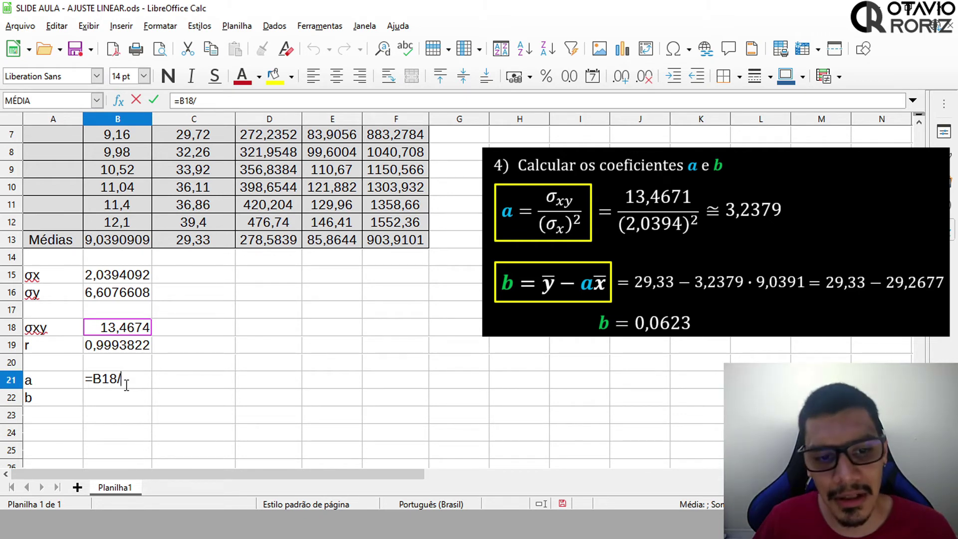
click(135, 280)
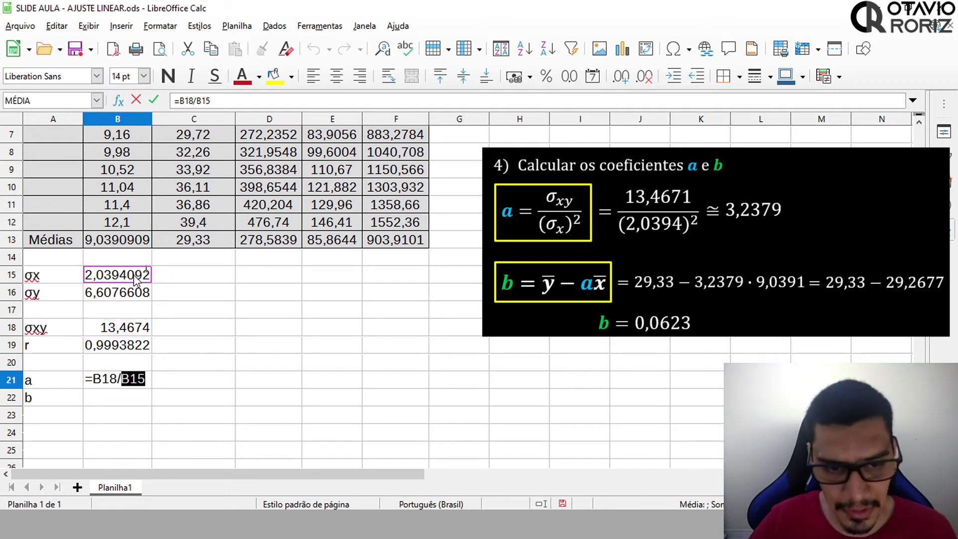
text(^2)
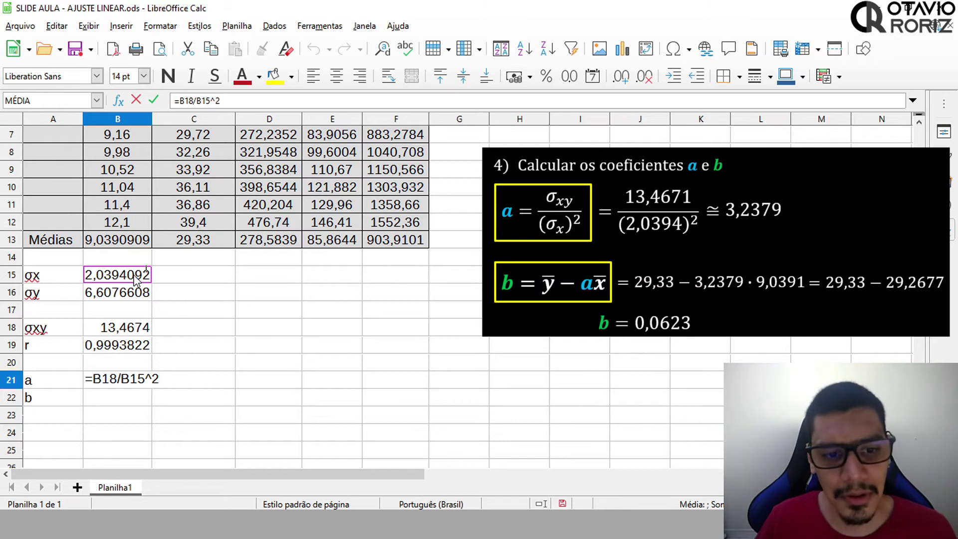
key(Return)
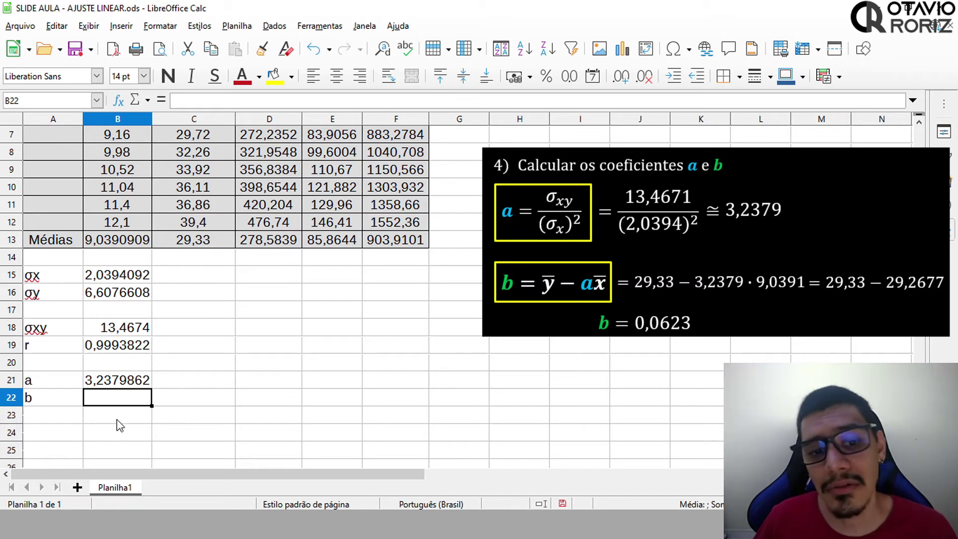
Calculate coefficient b in B22 as the y mean minus a times the x mean, =C13-B21*B13
double_click(126, 398)
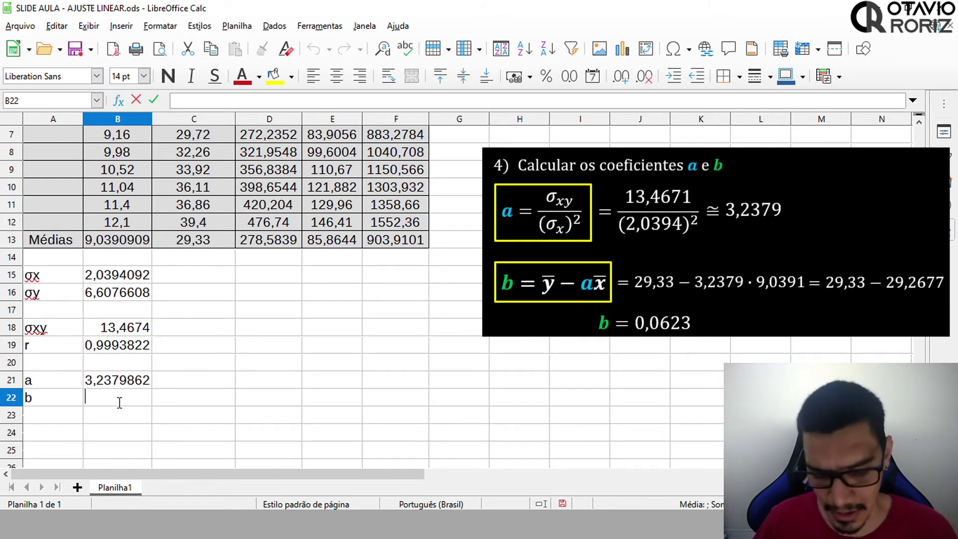
text(=)
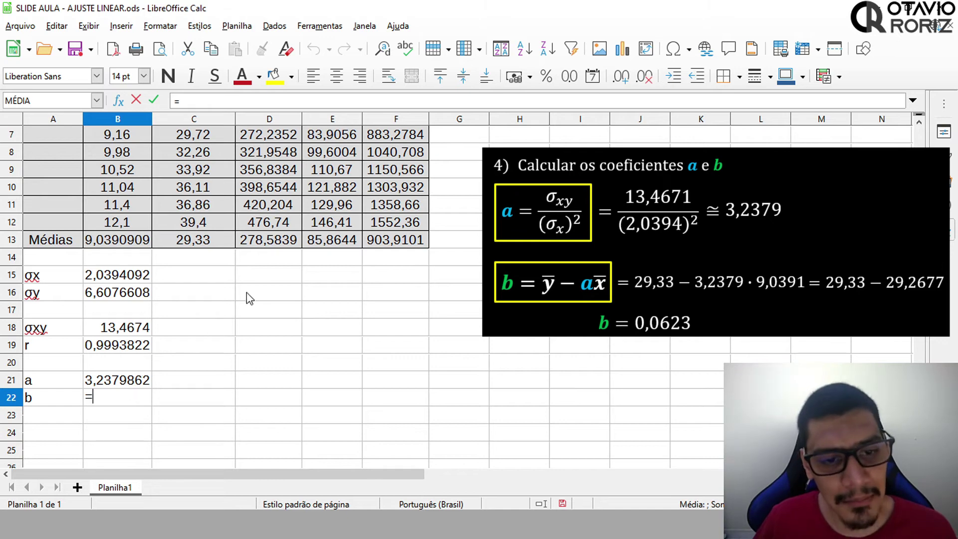
click(210, 244)
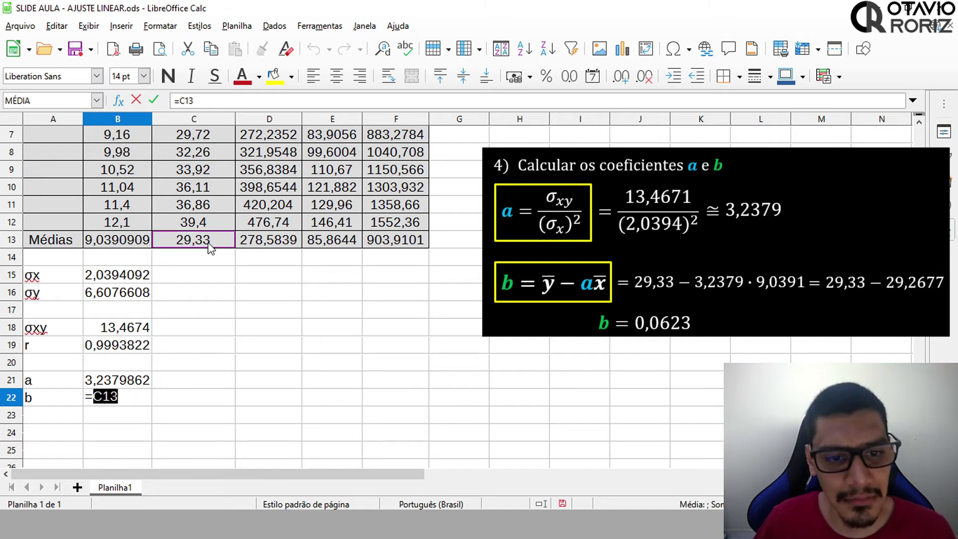
scroll(196, 311, up, 2)
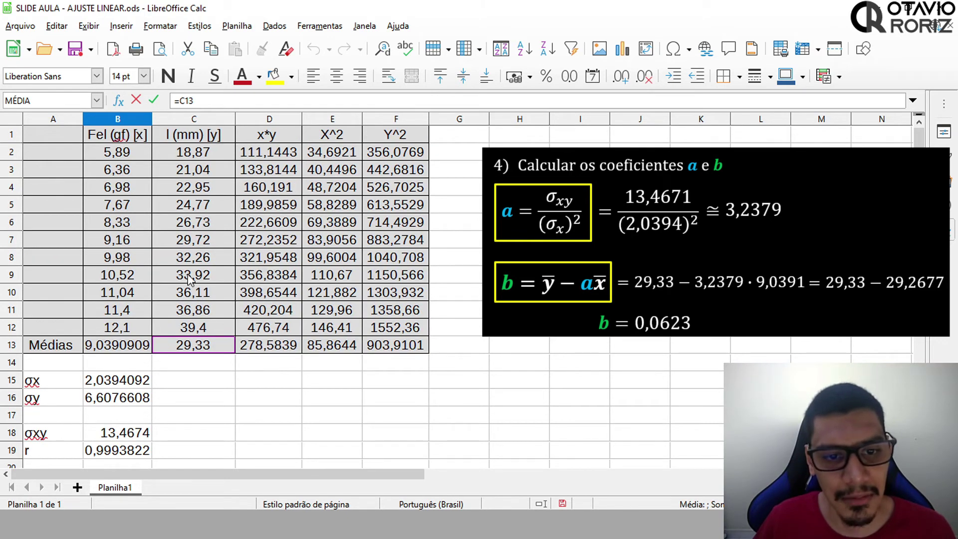
scroll(199, 379, down, 2)
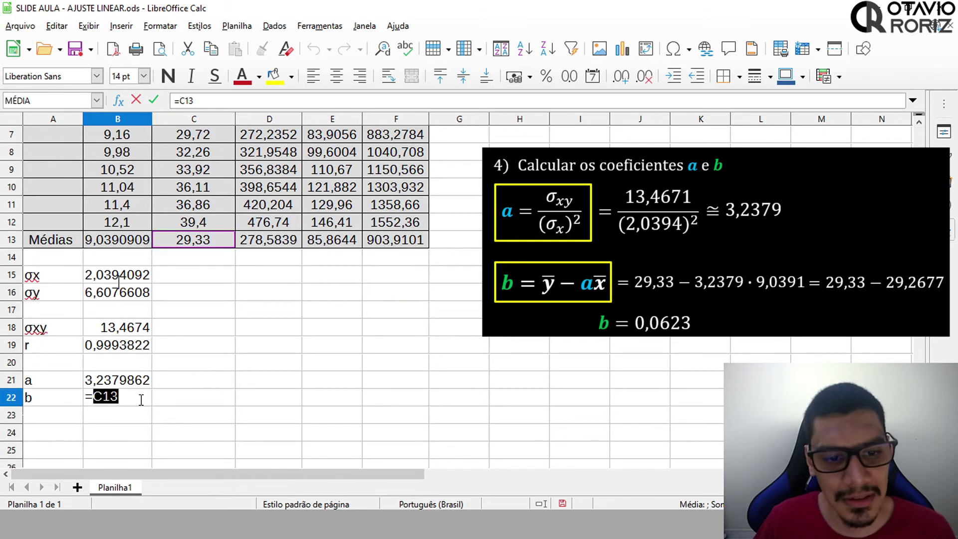
text(-)
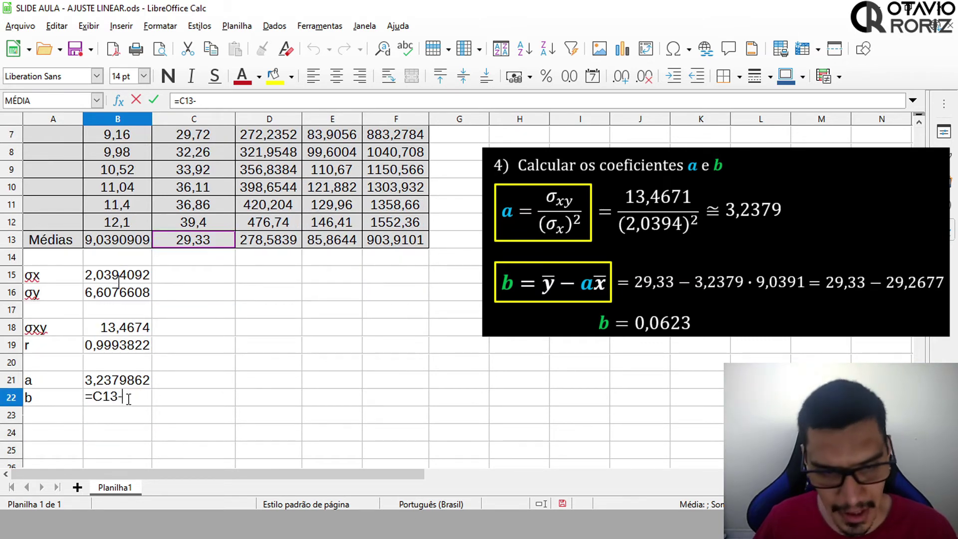
click(129, 385)
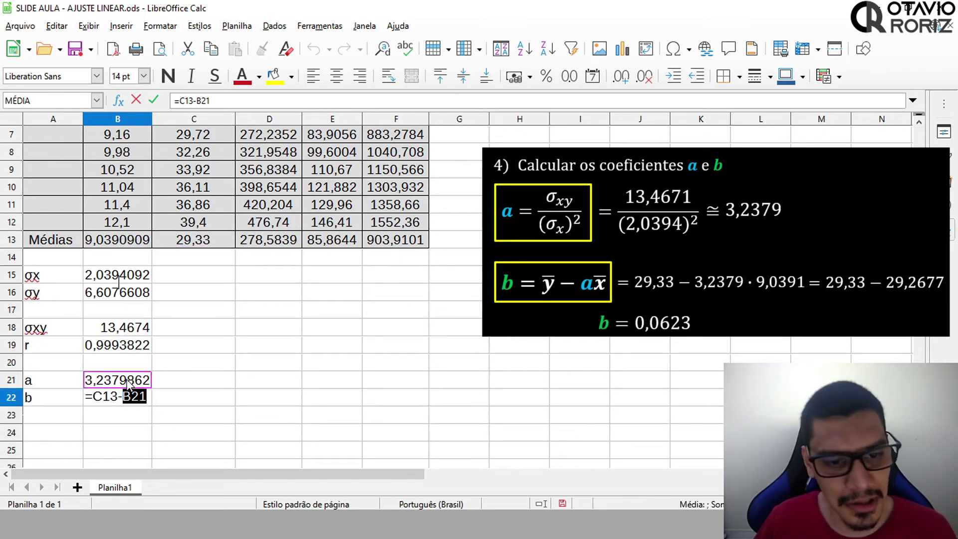
text(*)
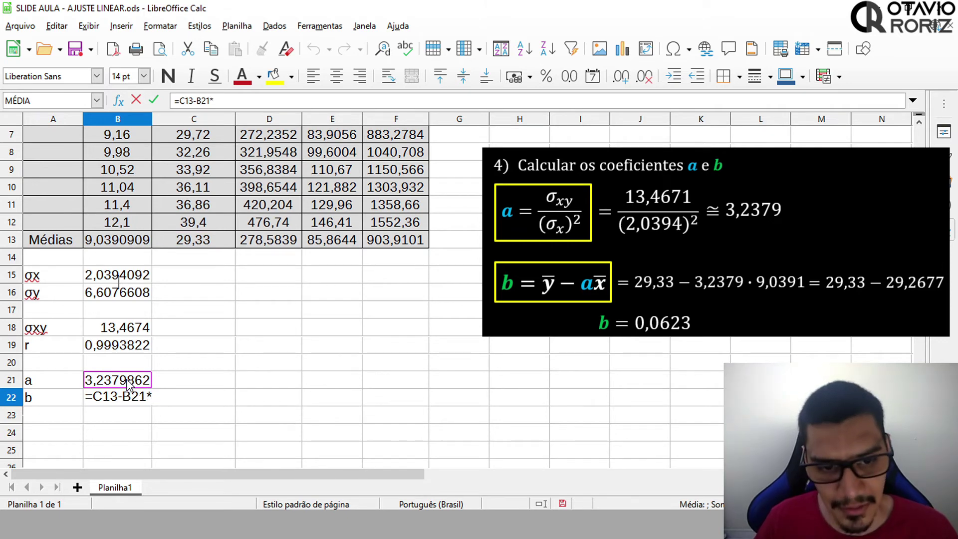
click(129, 241)
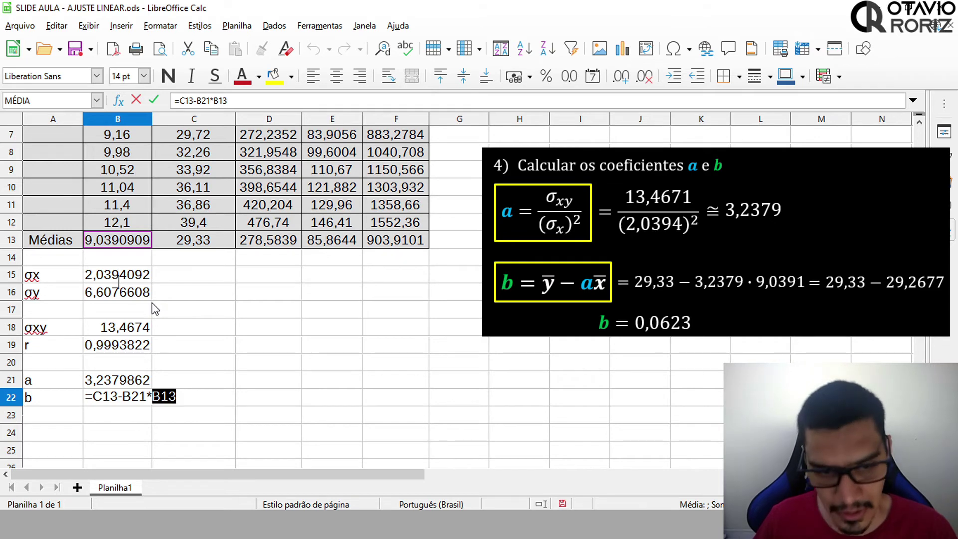
key(Return)
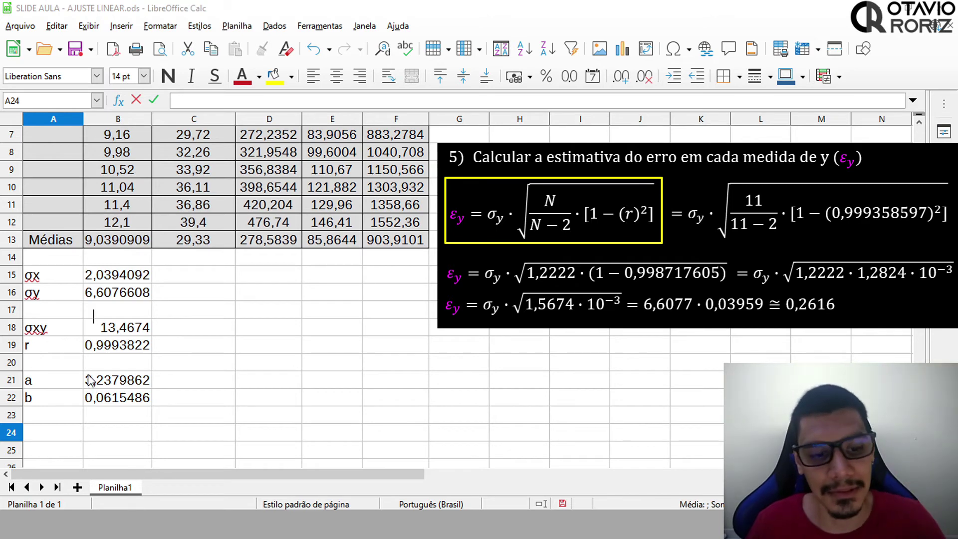
Label cell A24 as N/N-2, leaving row 23 empty below coefficient b
double_click(44, 428)
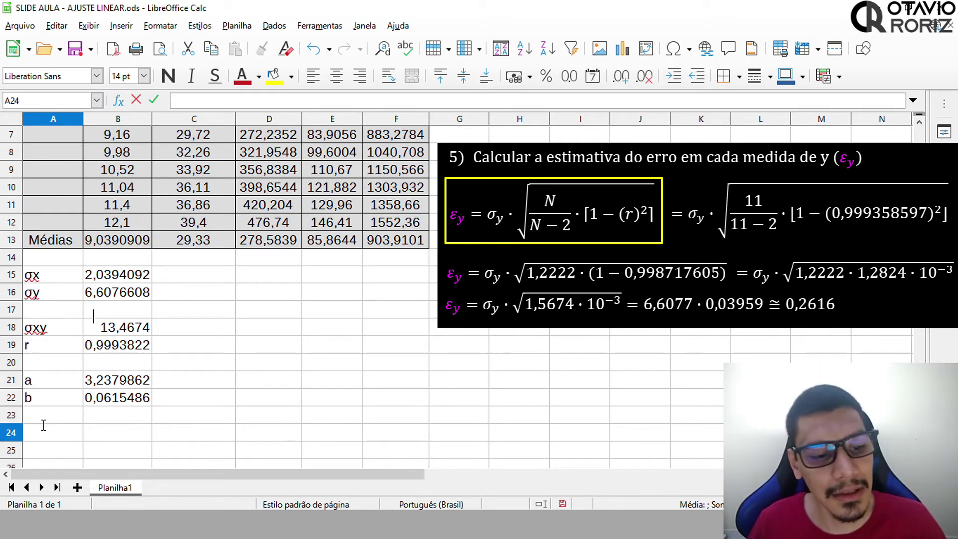
text(N)
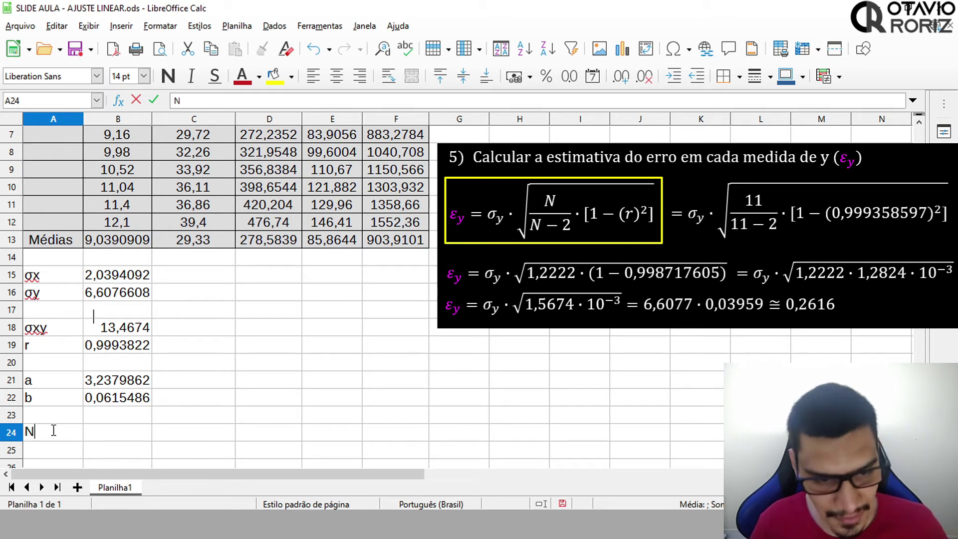
text(/n-2)
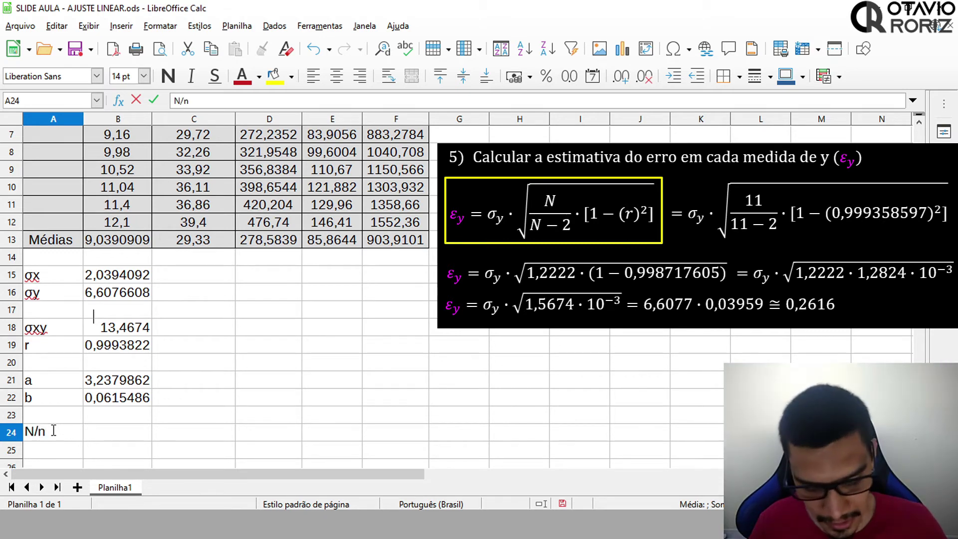
key(BackSpace)
key(BackSpace)
key(BackSpace)
text(N-2)
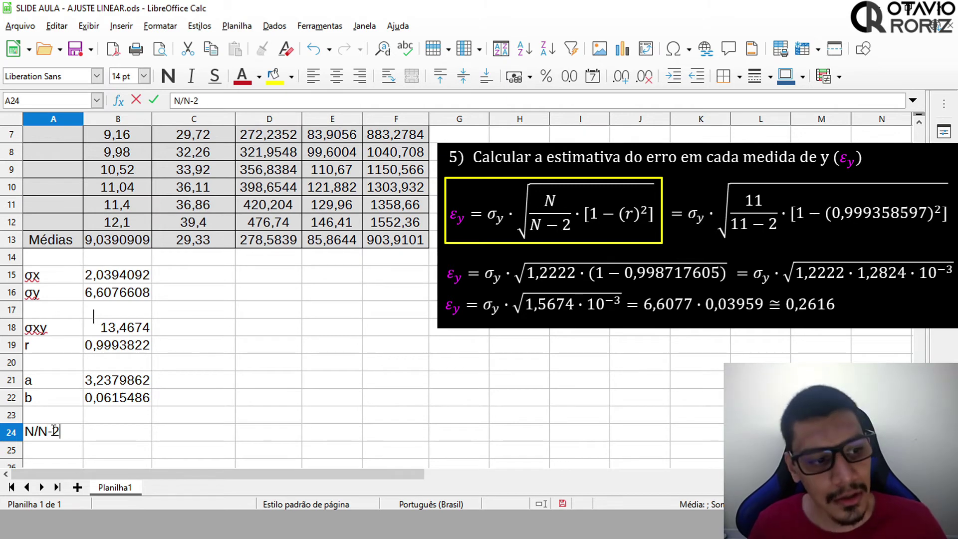
Calculate the N/(N-2) ratio in B24 for 11 measurements with the formula =11/9
click(134, 432)
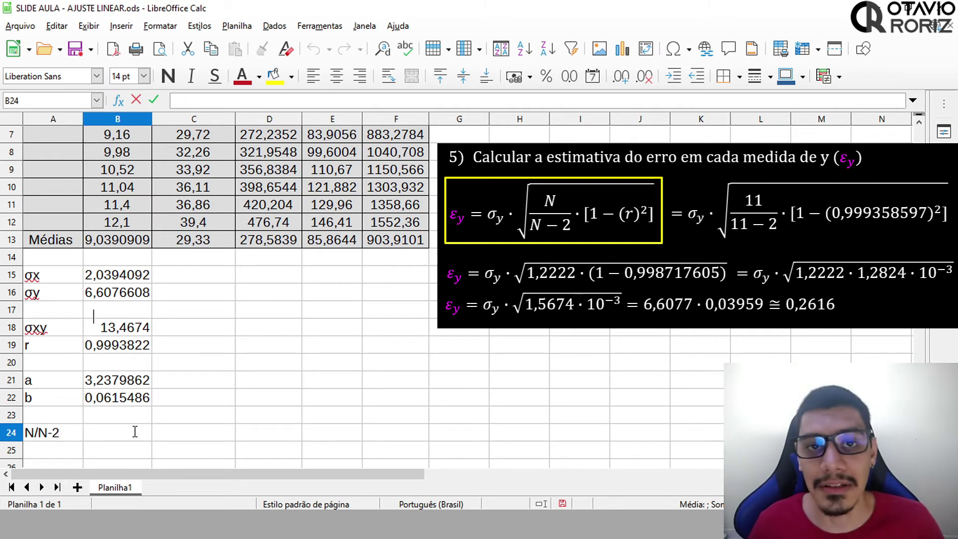
double_click(135, 432)
text(=11)
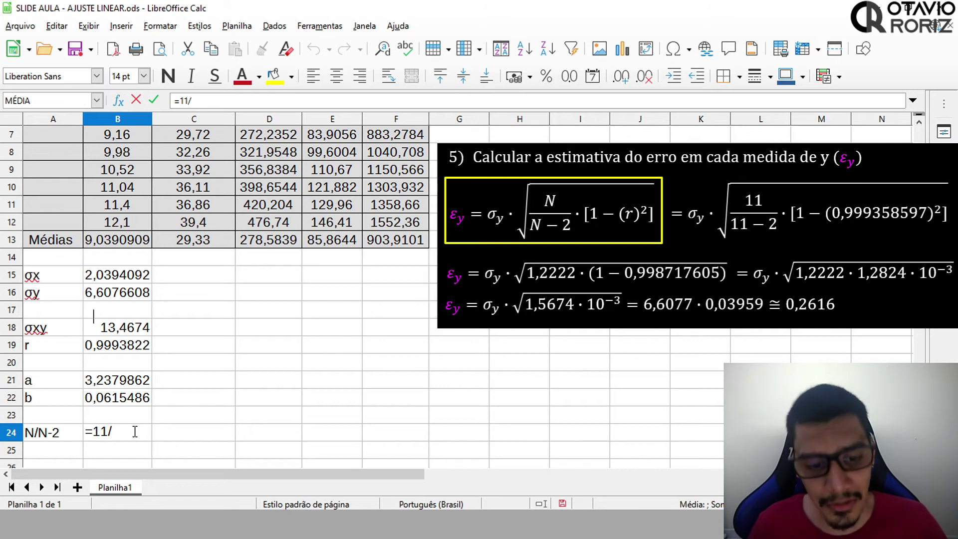
text(/9)
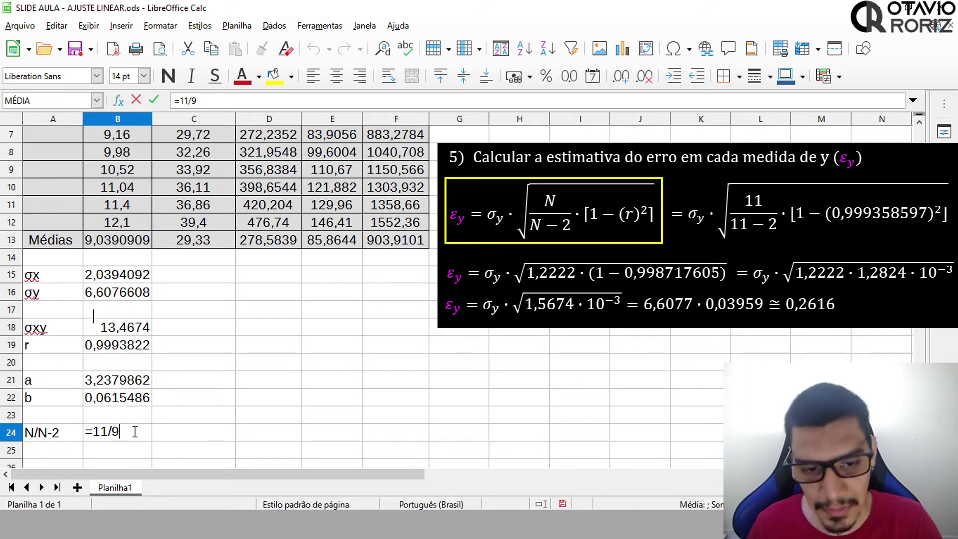
key(Return)
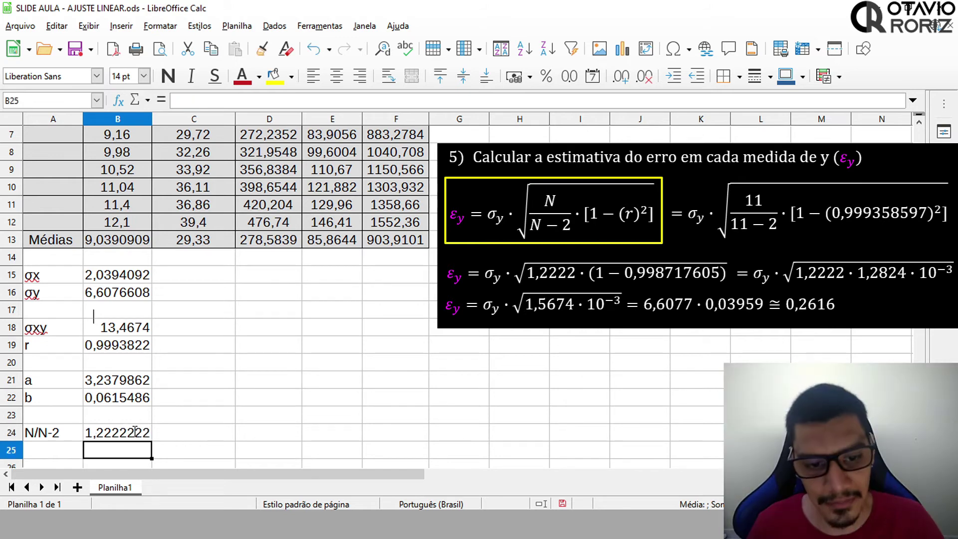
Label cell A25 as [1-R^2], directly below the N/N-2 label
click(46, 450)
double_click(45, 449)
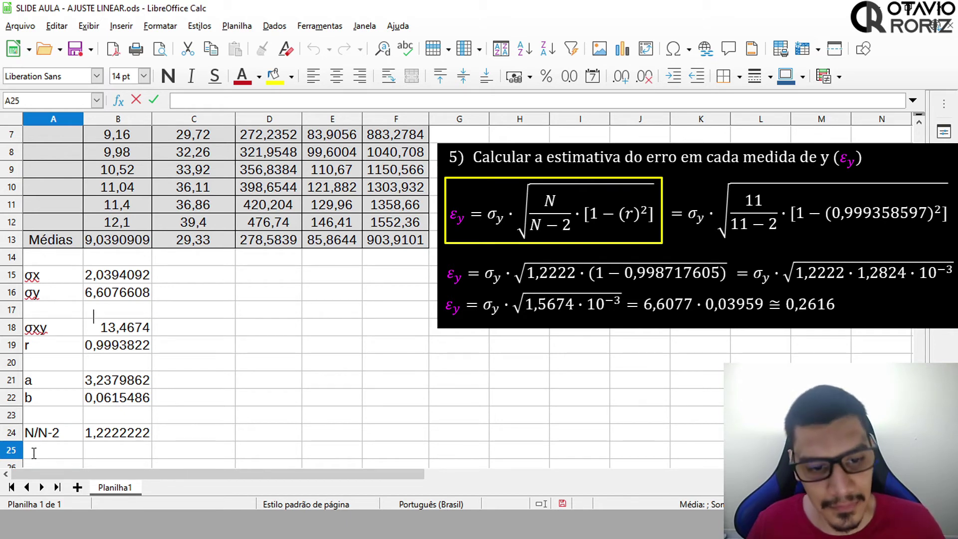
text([)
text(1)
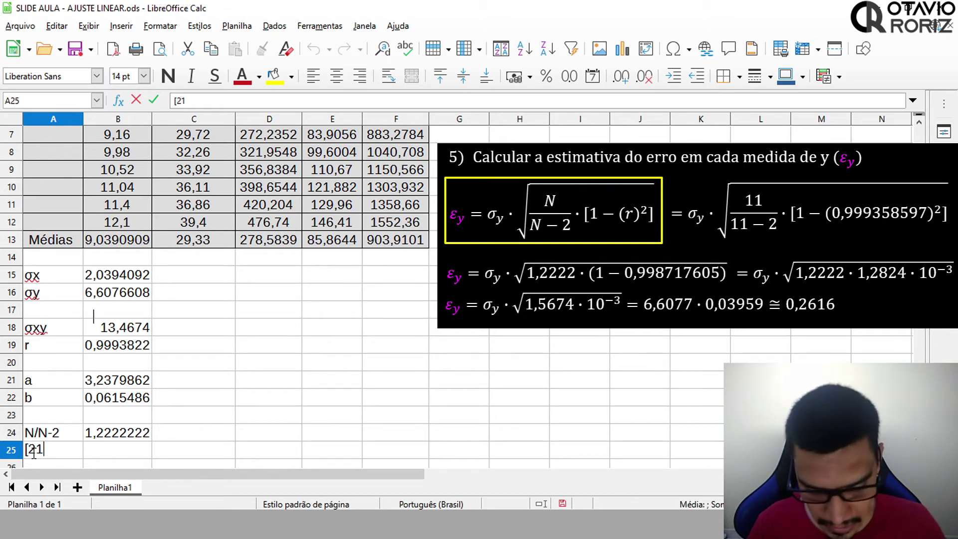
text(-)
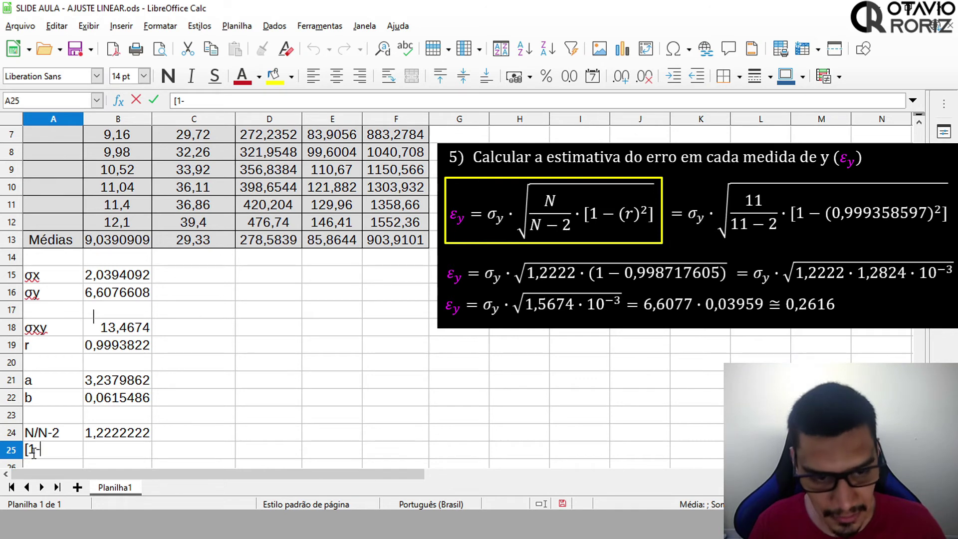
text(R^2])
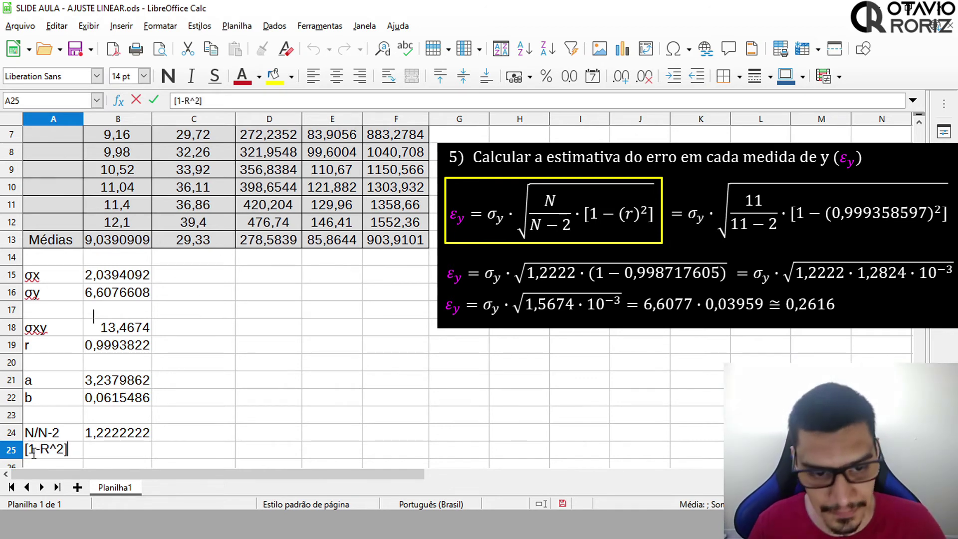
Calculate one minus Pearson's coefficient squared in B25 with the formula =1-(B19^2)
double_click(120, 445)
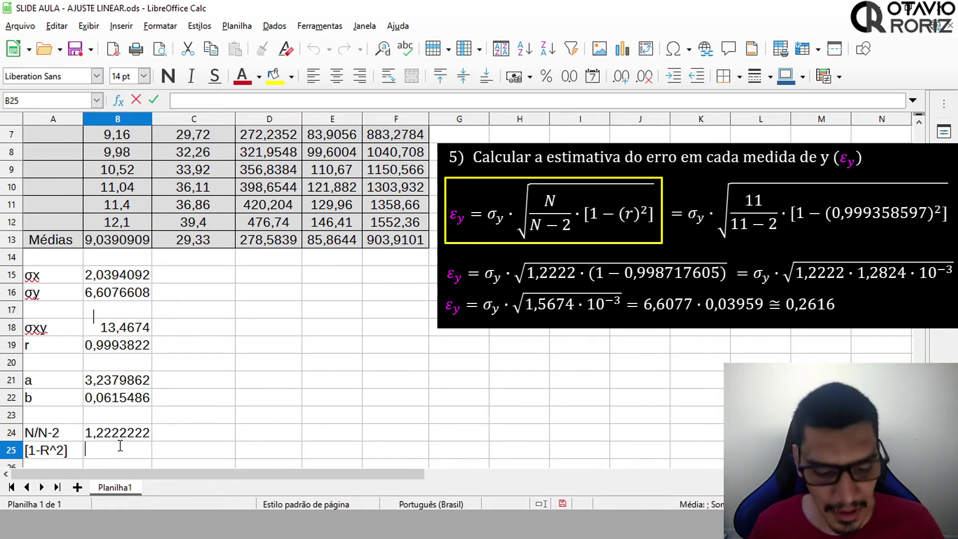
text(=)
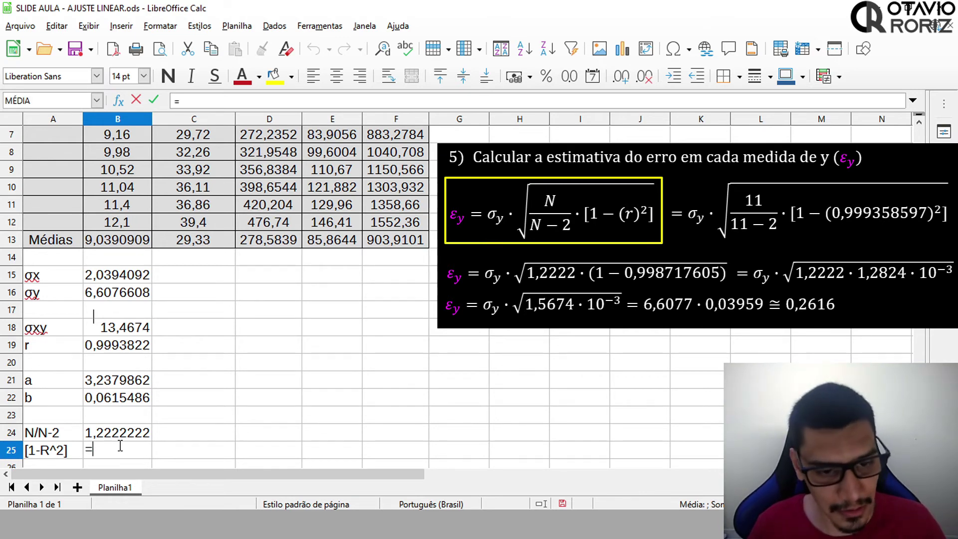
text(1-)
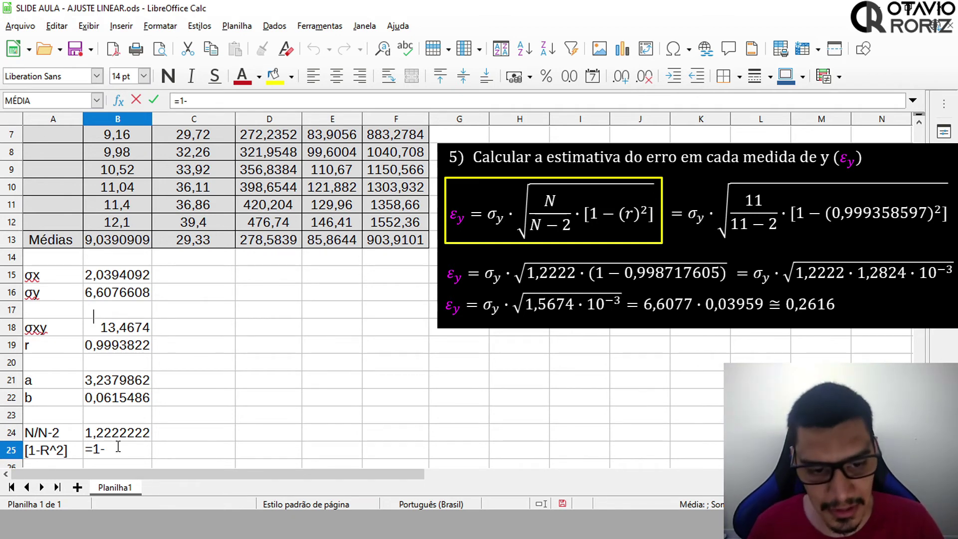
text(()
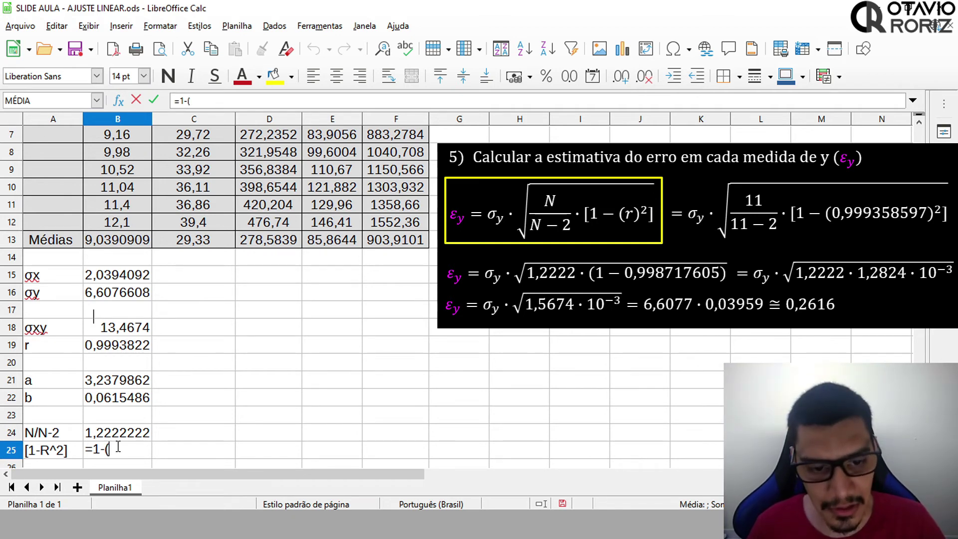
click(116, 349)
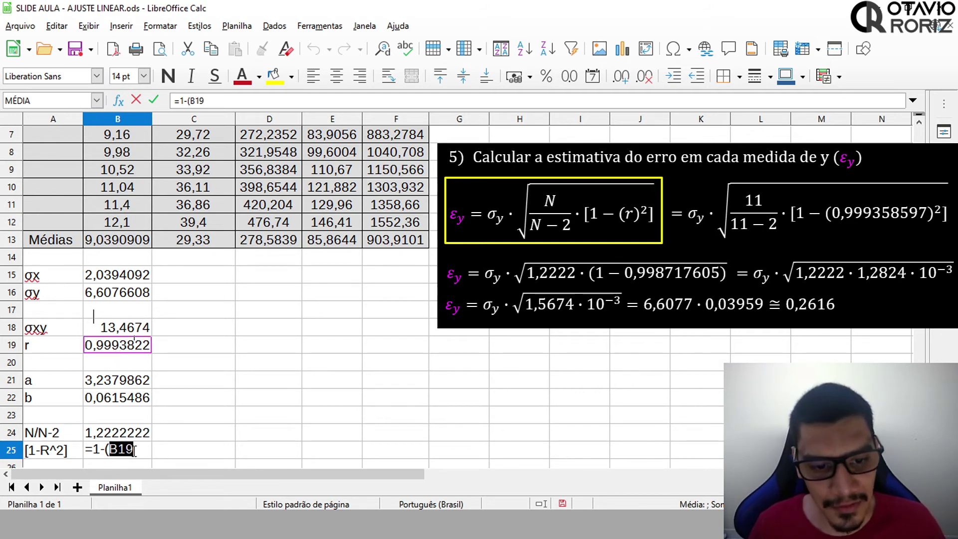
text(^2)
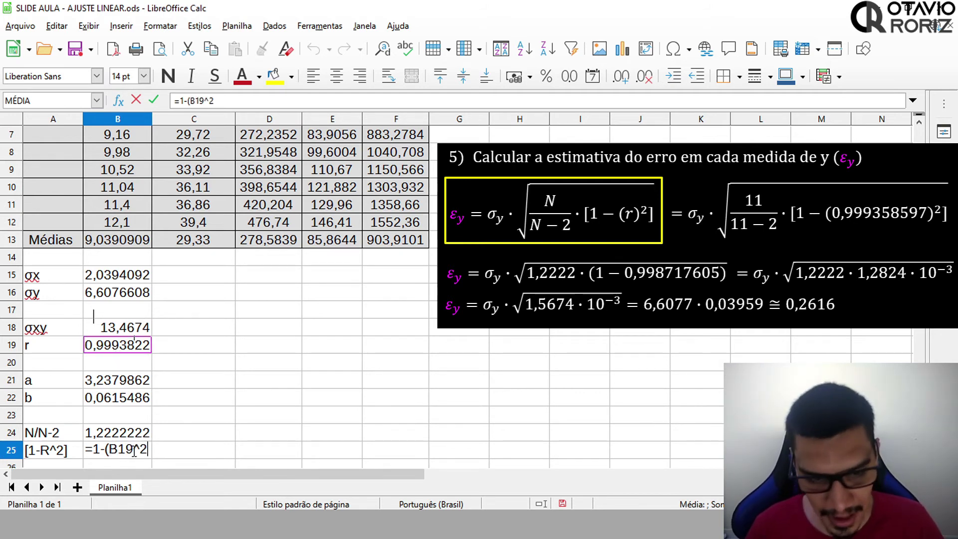
text())
key(Return)
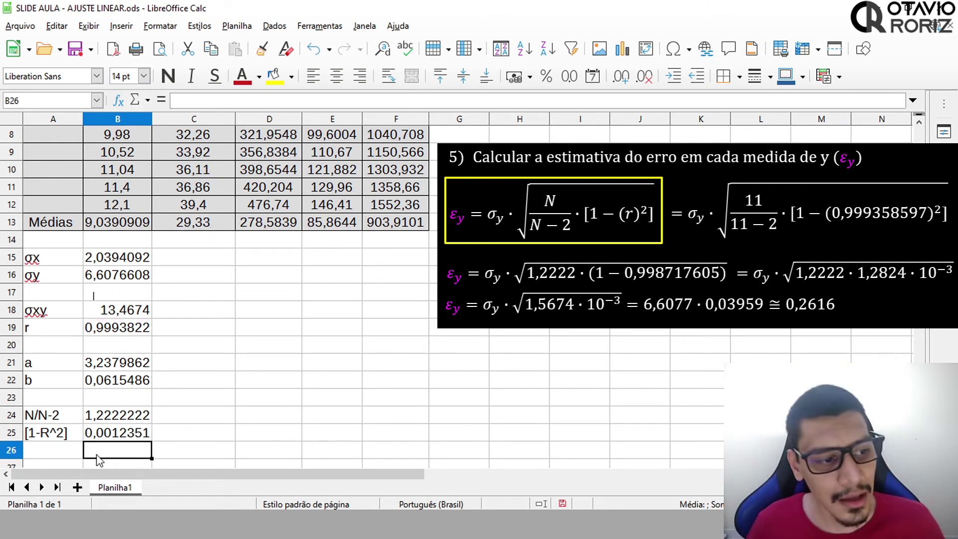
Label cell A26 as Ey for the error estimate of each y measurement
double_click(67, 448)
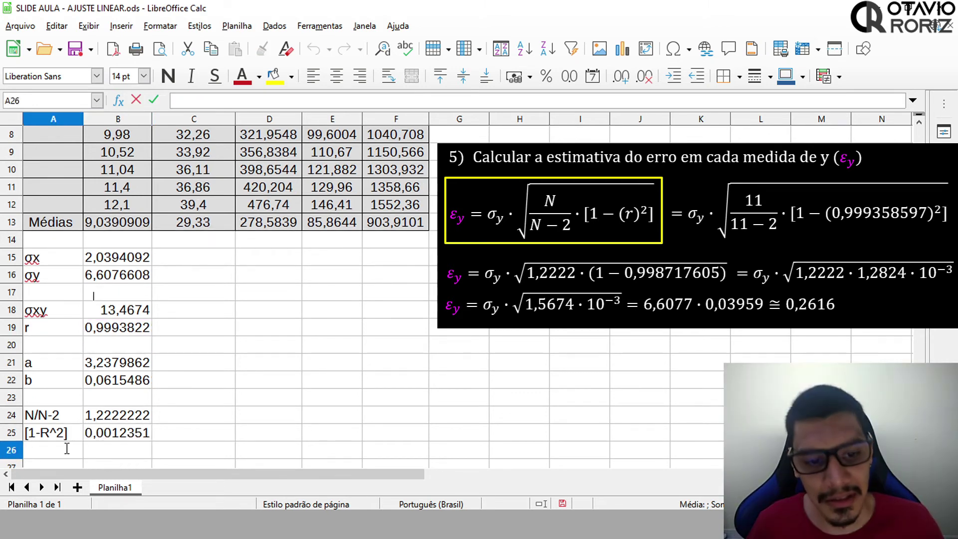
text(e)
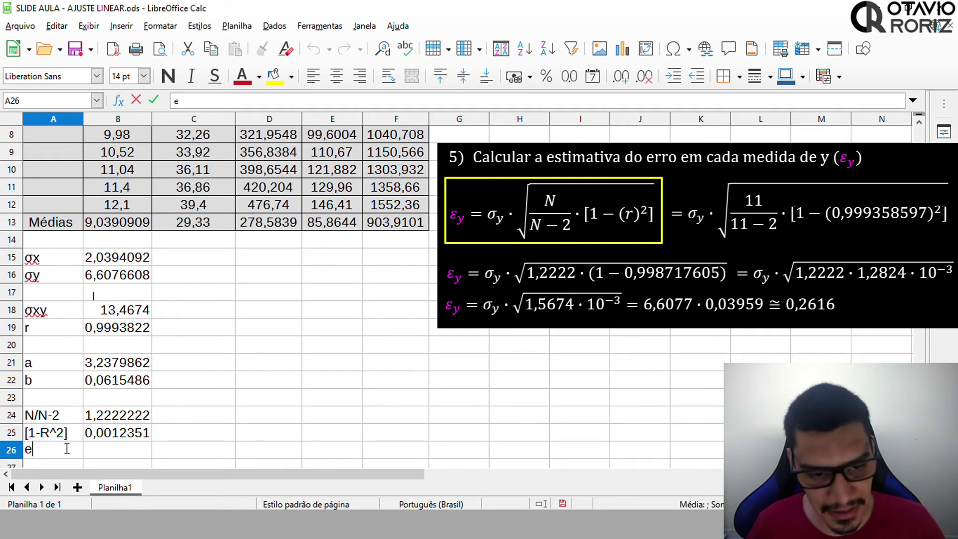
text(y)
key(BackSpace)
key(BackSpace)
text(Euy)
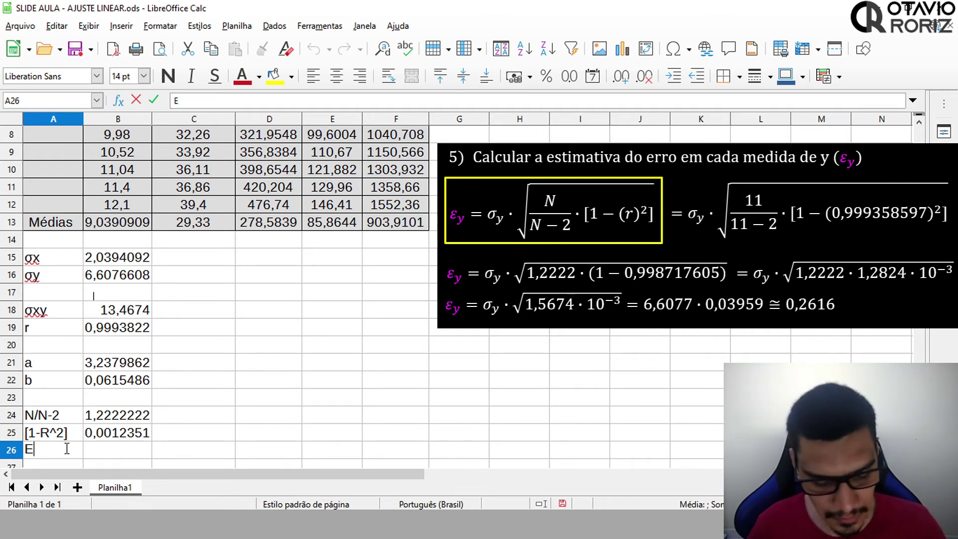
key(BackSpace)
key(BackSpace)
text(y)
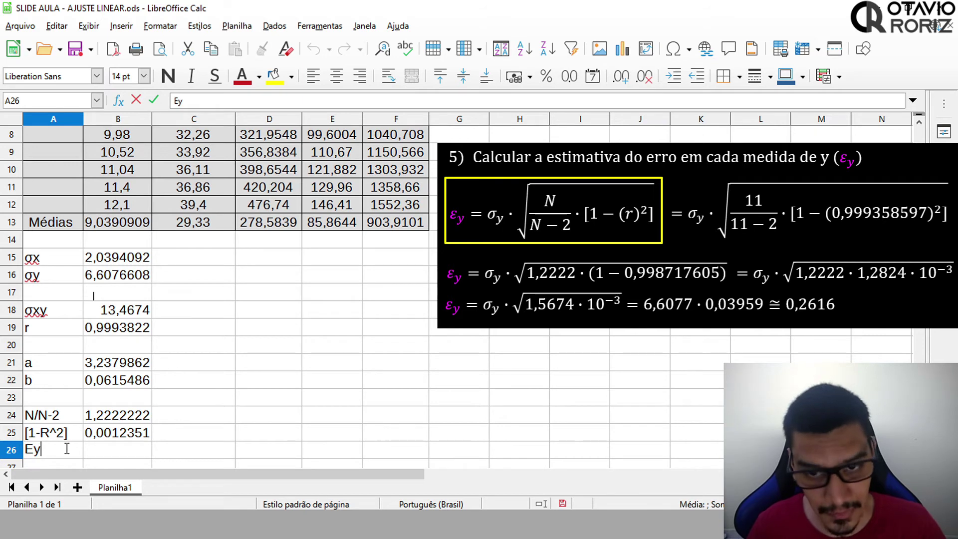
Calculate the error estimate in B26 as σy times the square root of B24 times B25, =B16*(B24*B25)^0,5
click(101, 455)
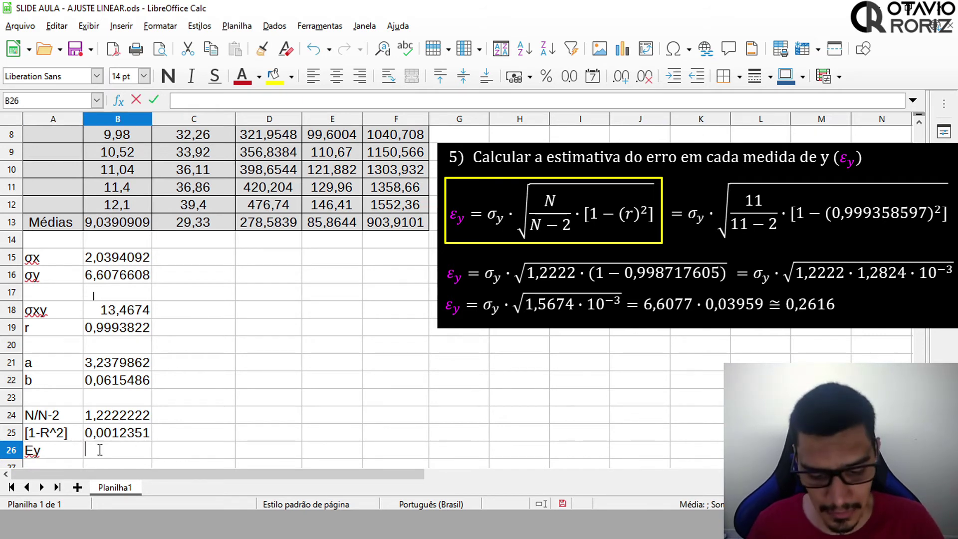
text(=)
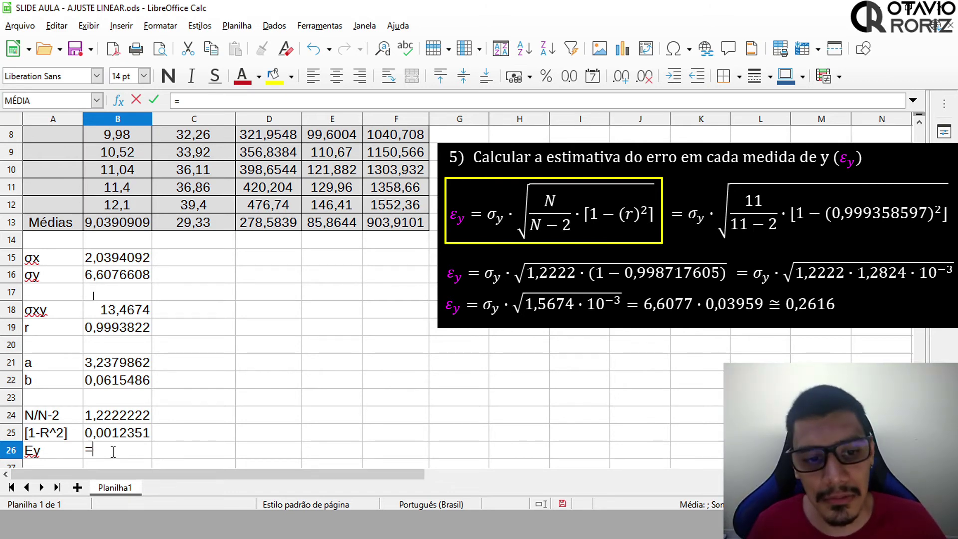
click(136, 276)
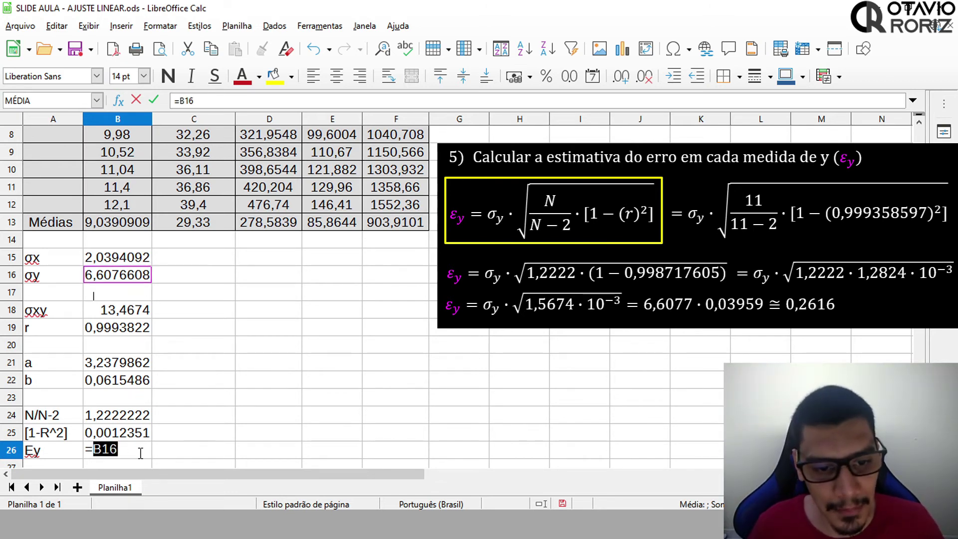
text(*)
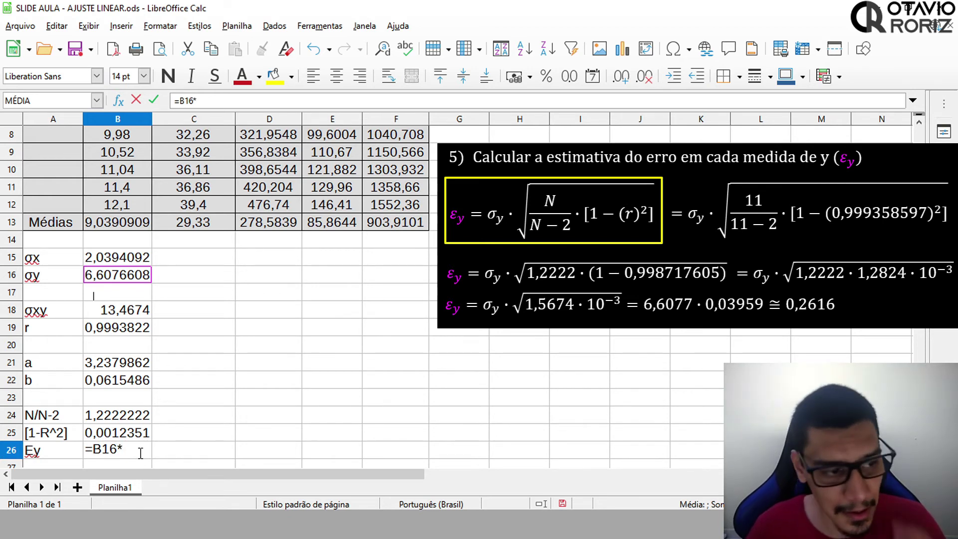
text(()
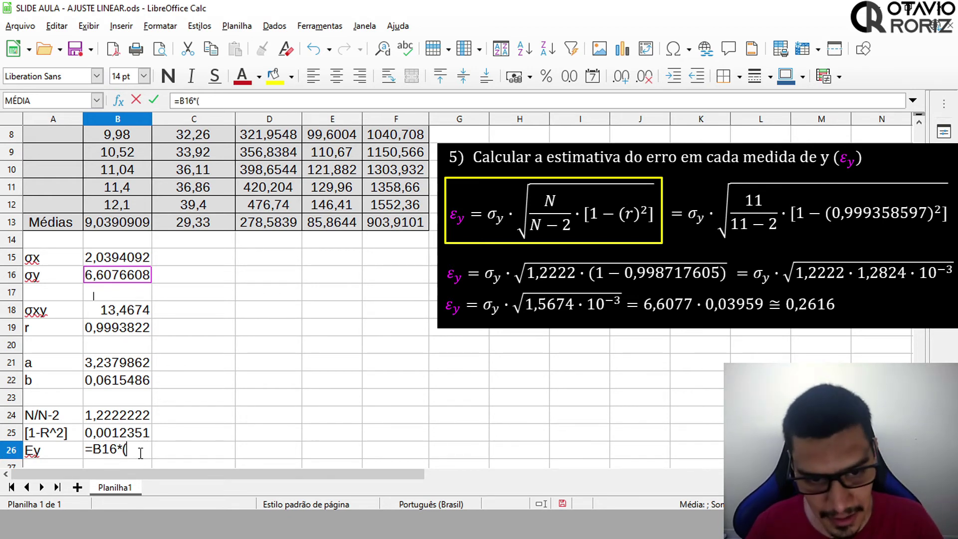
text()^0)
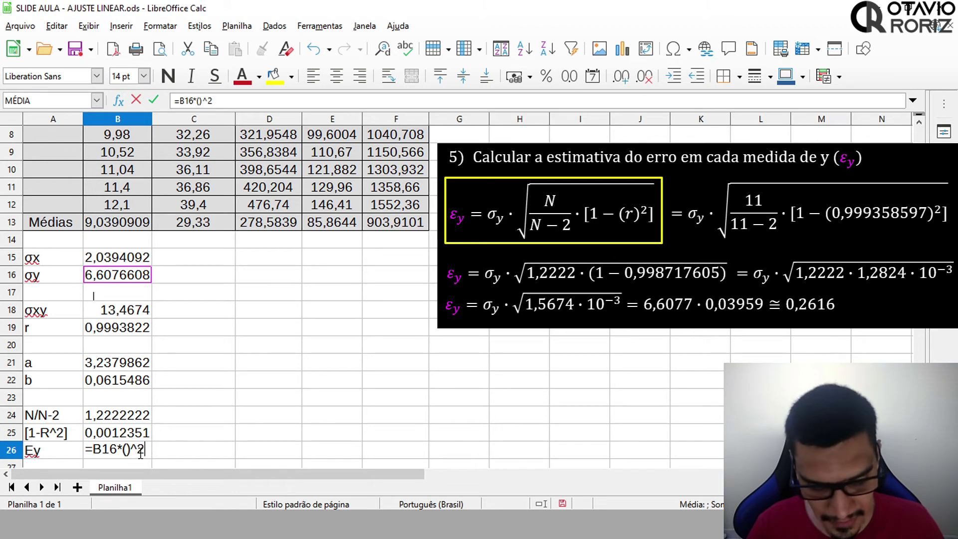
text(,5)
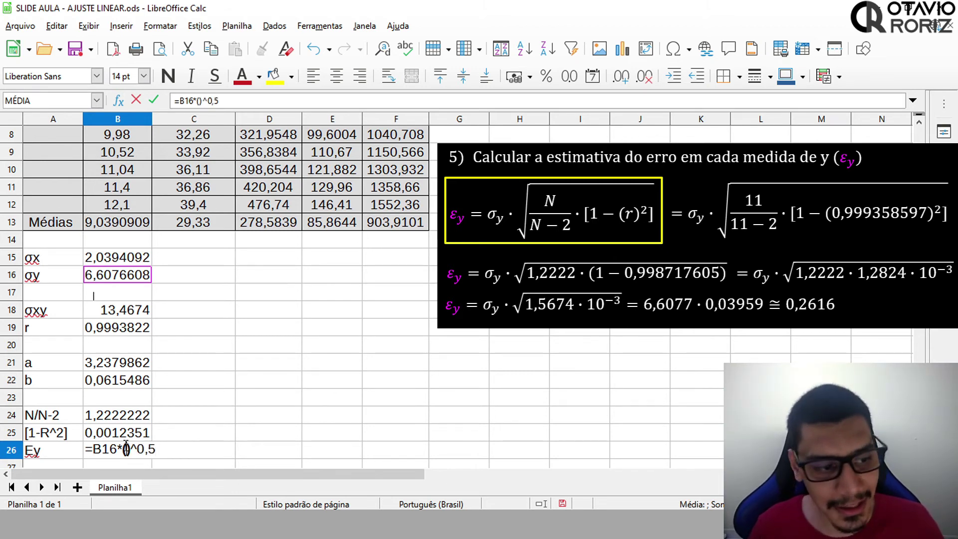
click(126, 448)
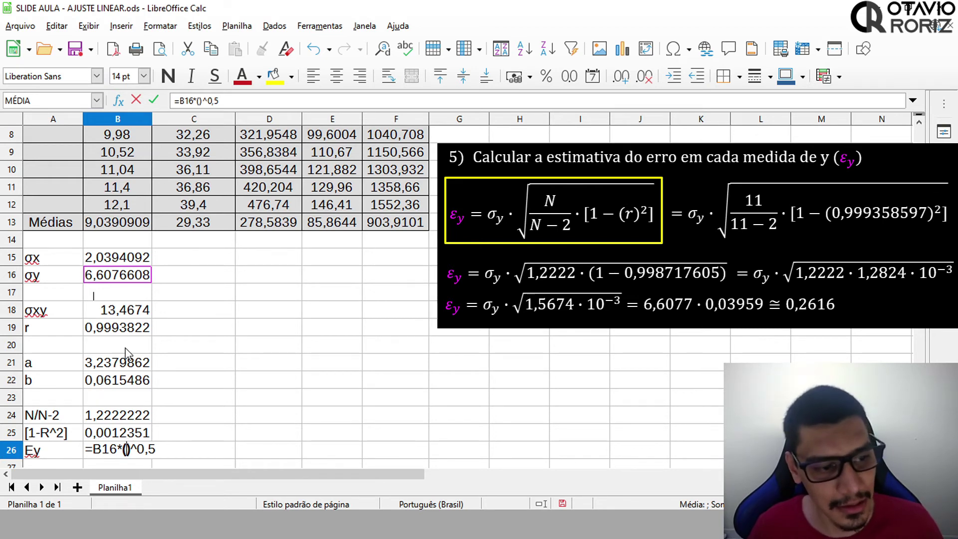
click(131, 420)
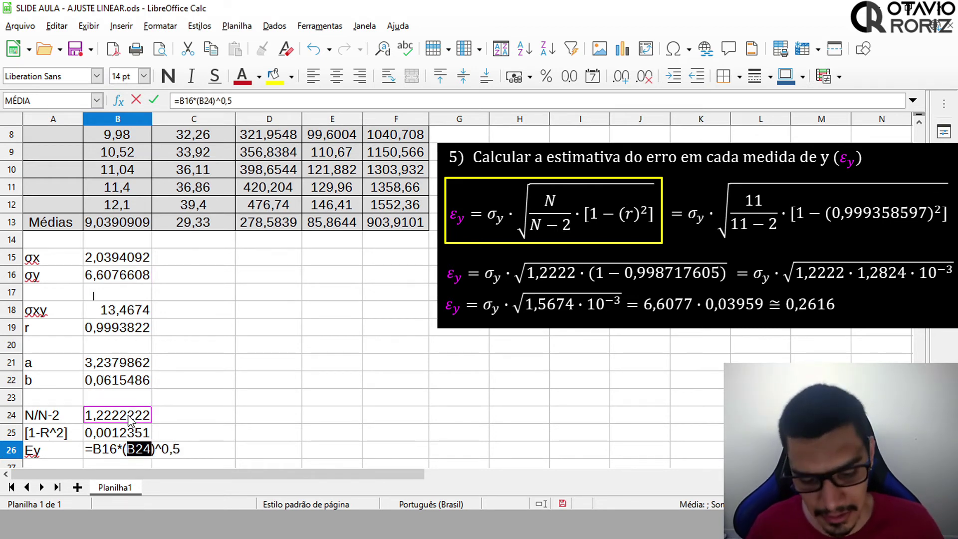
text(*)
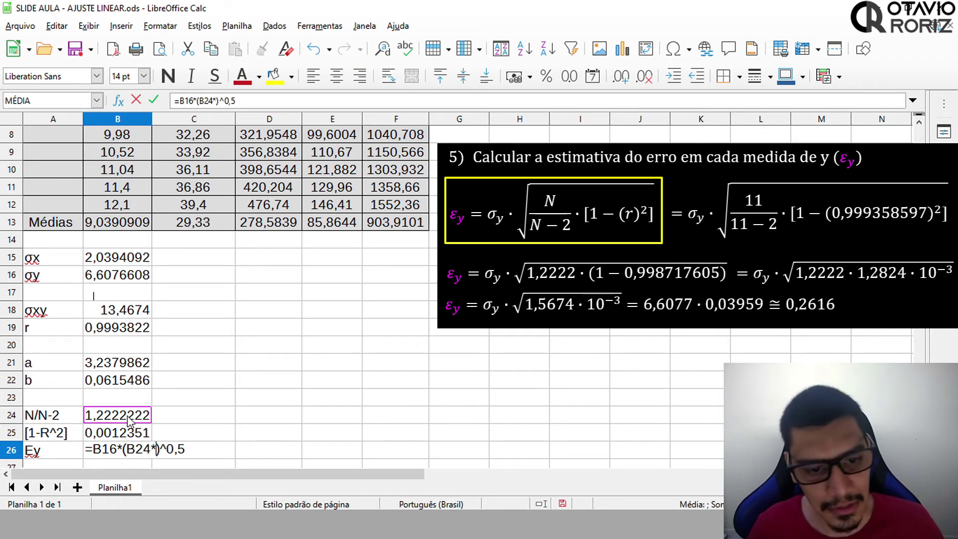
click(131, 432)
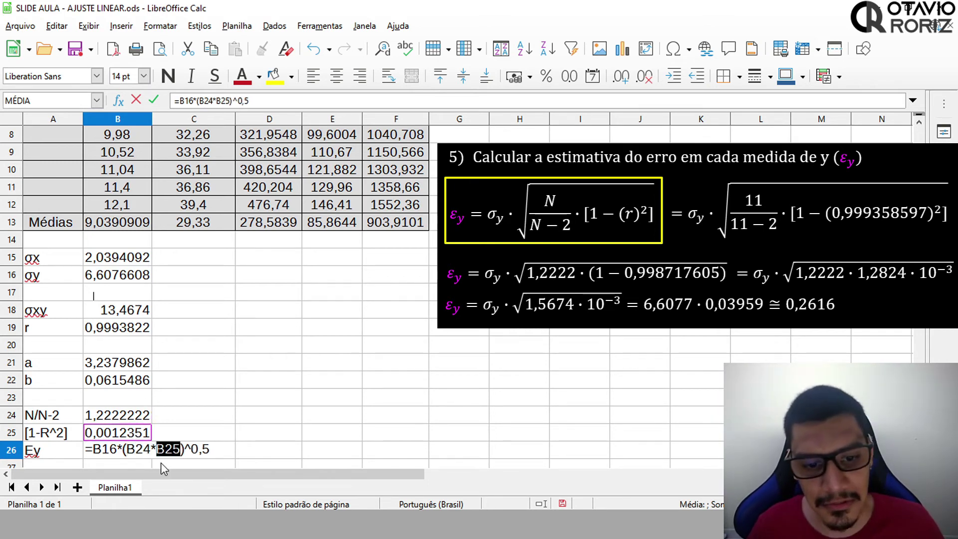
key(Return)
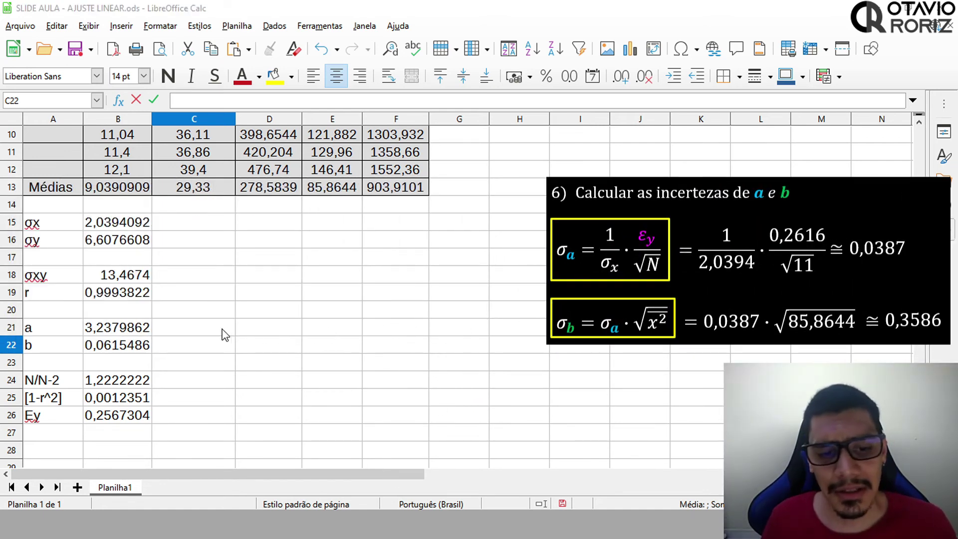
Insert the special character ± in cells C21 and C22, beside the values of coefficients a and b
click(207, 329)
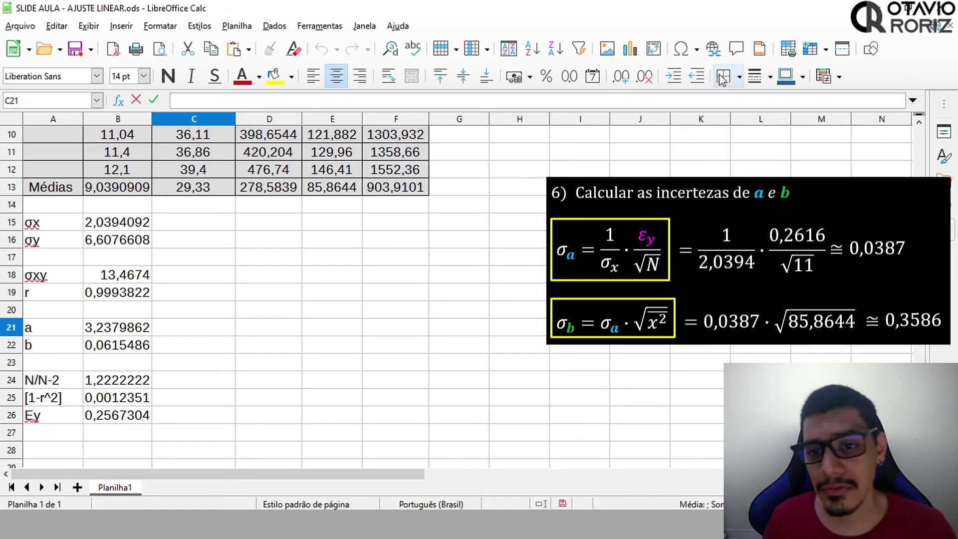
click(696, 48)
click(695, 156)
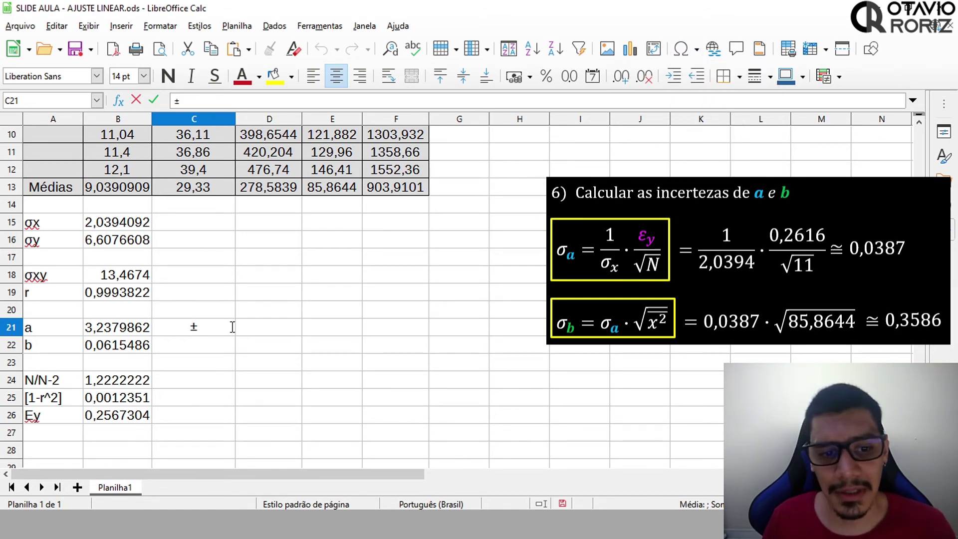
click(204, 345)
click(696, 48)
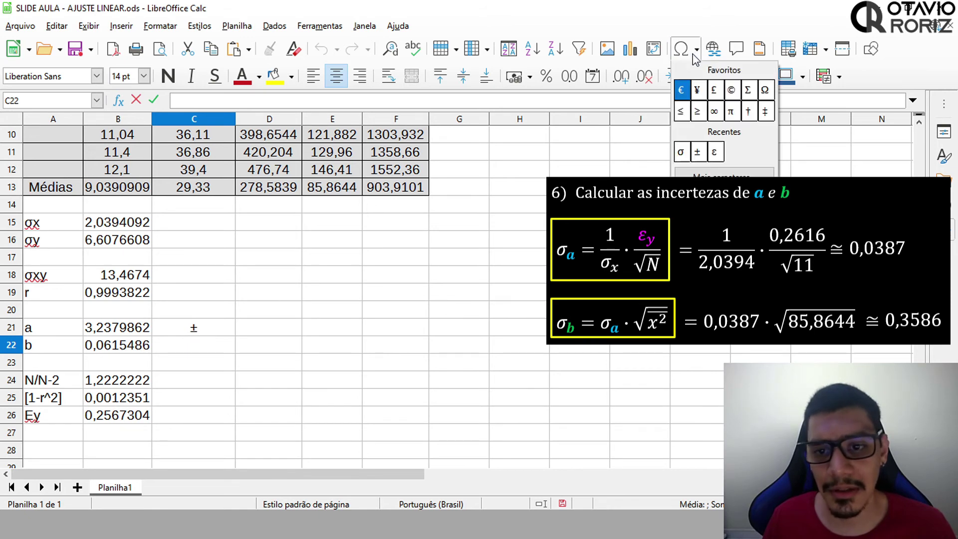
click(698, 155)
Label cell D21 as σa, reusing the σ symbol copied from the σx label in A15
double_click(267, 331)
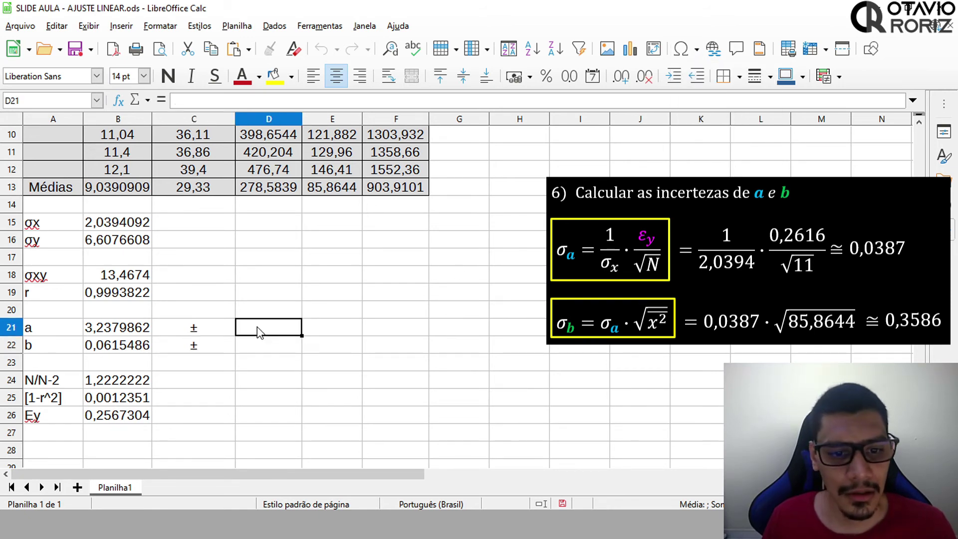
double_click(62, 229)
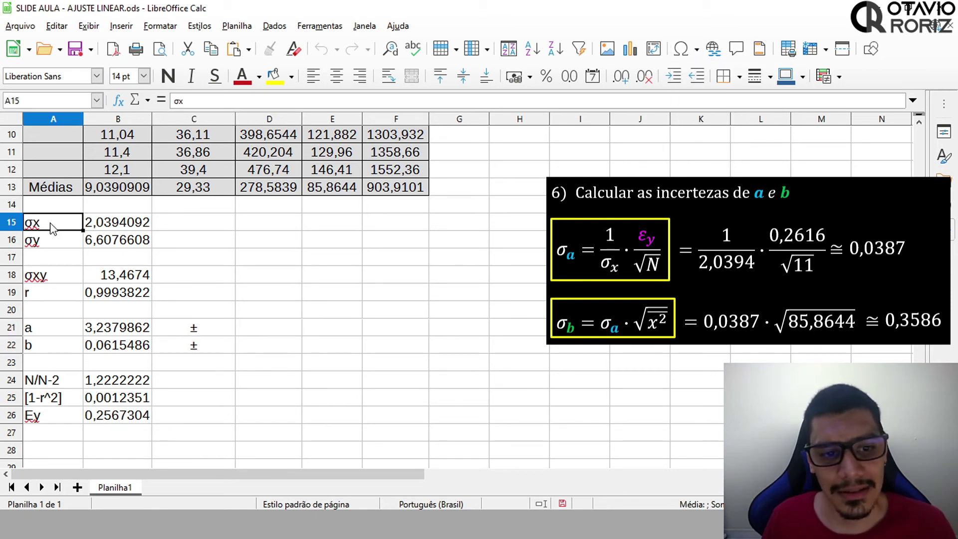
drag(50, 222, 23, 222)
key(ctrl+c)
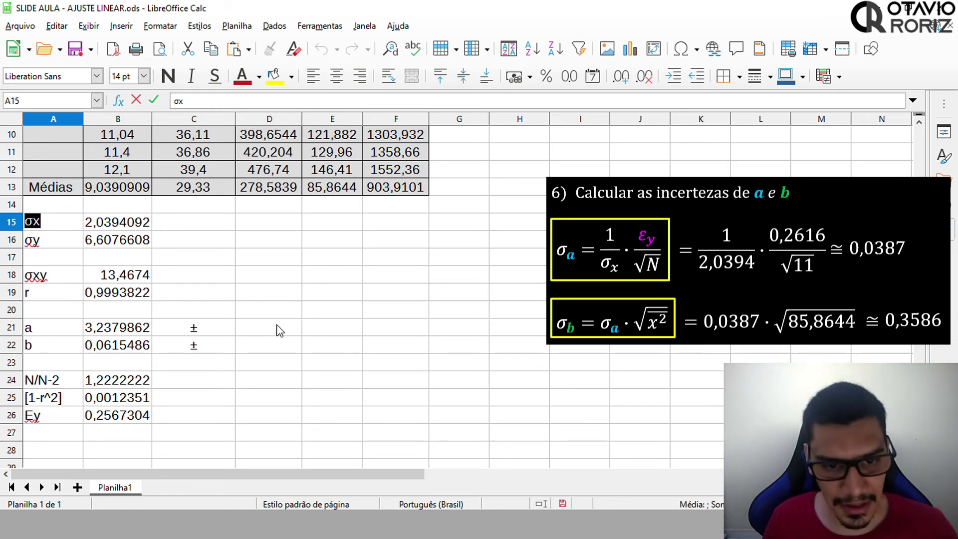
double_click(277, 326)
key(ctrl+v)
key(BackSpace)
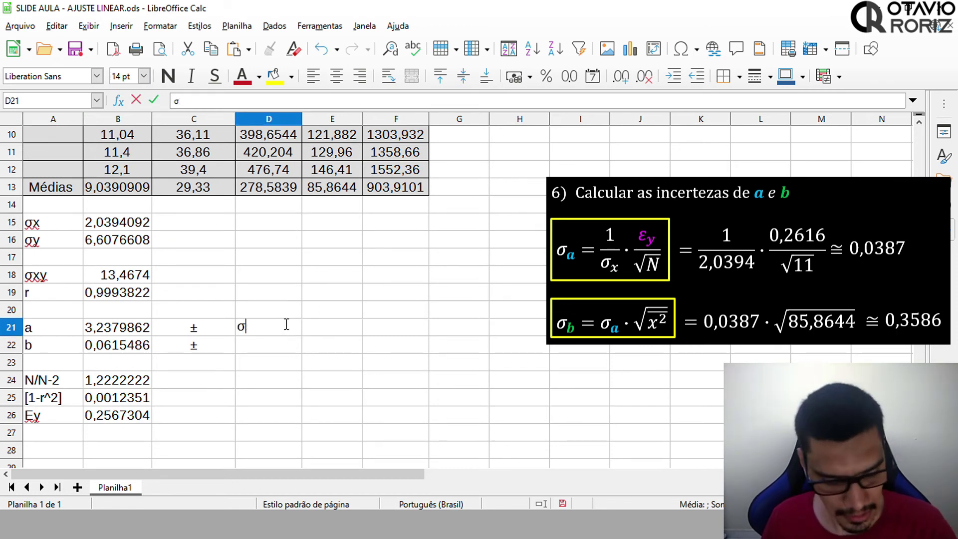
text(a)
key(Return)
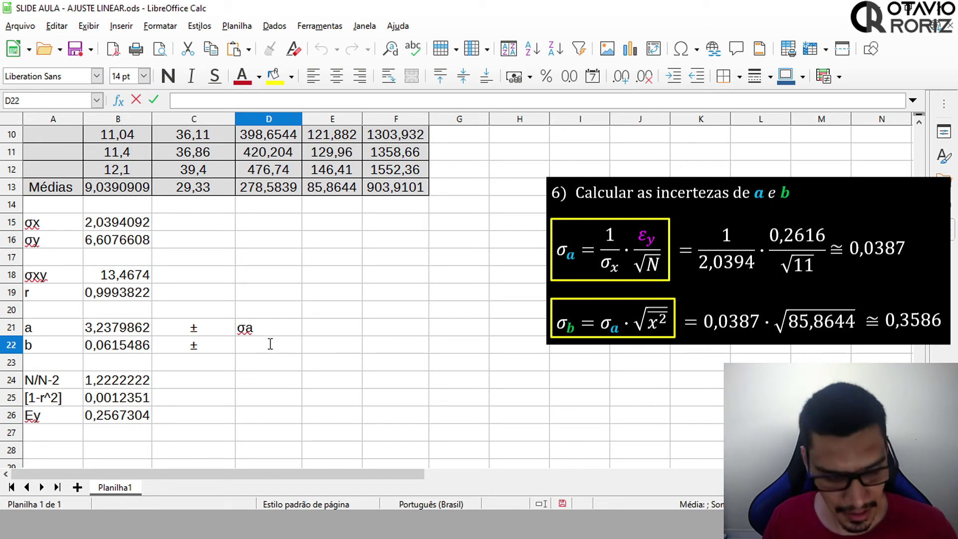
Label cell D22 as σb, reusing the copied σ symbol
key(ctrl+v)
key(BackSpace)
text(b)
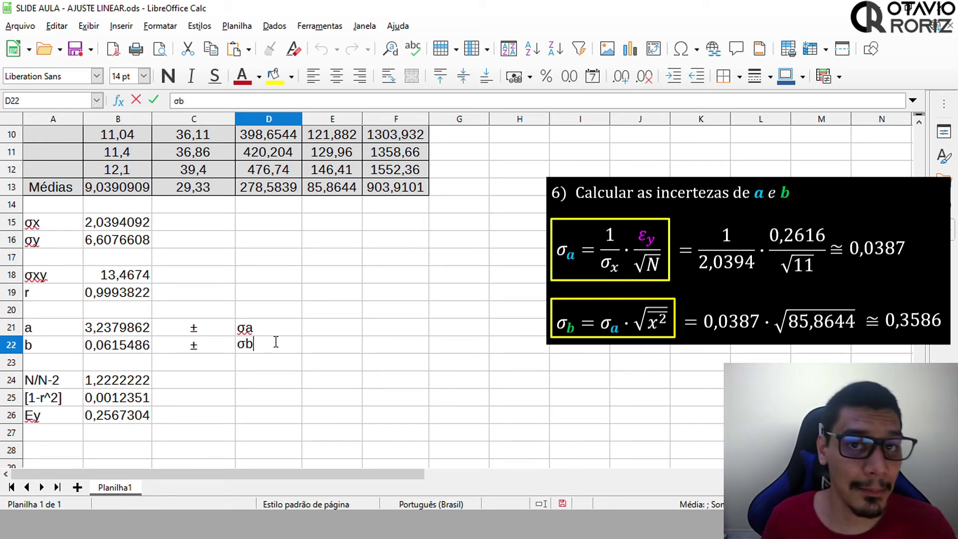
Calculate the uncertainty of a in E21 as Ey divided by σx times the square root of 11, =B26/(B15*((11)^0,5))
click(323, 328)
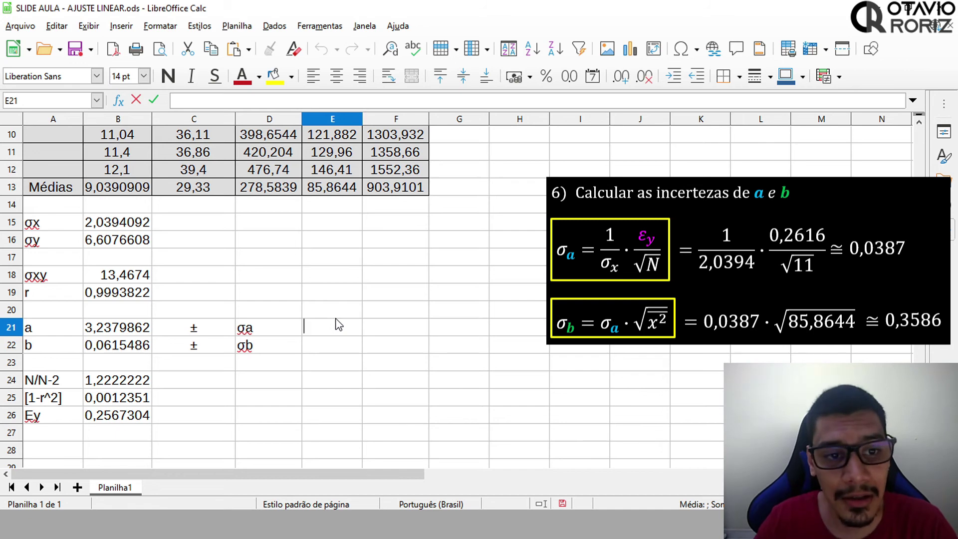
text(=)
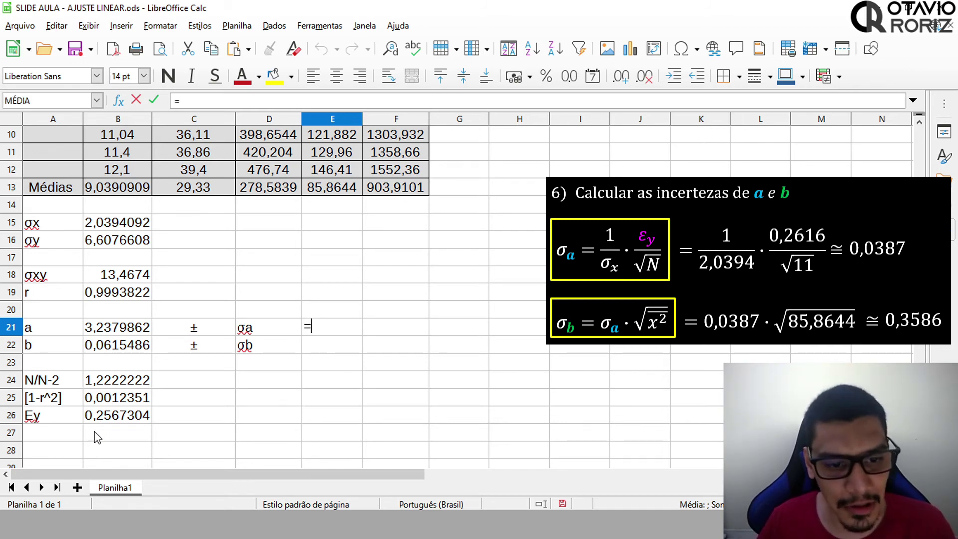
click(104, 420)
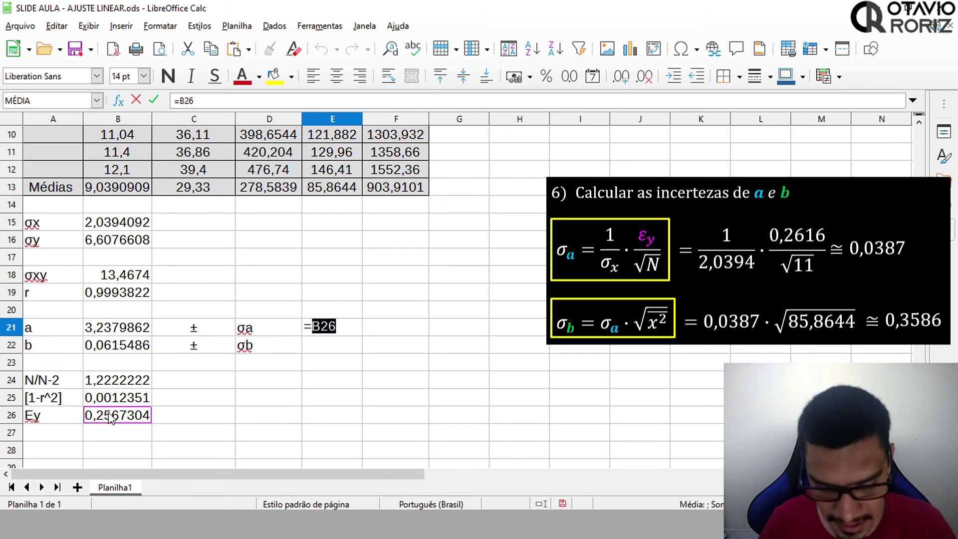
text(/)
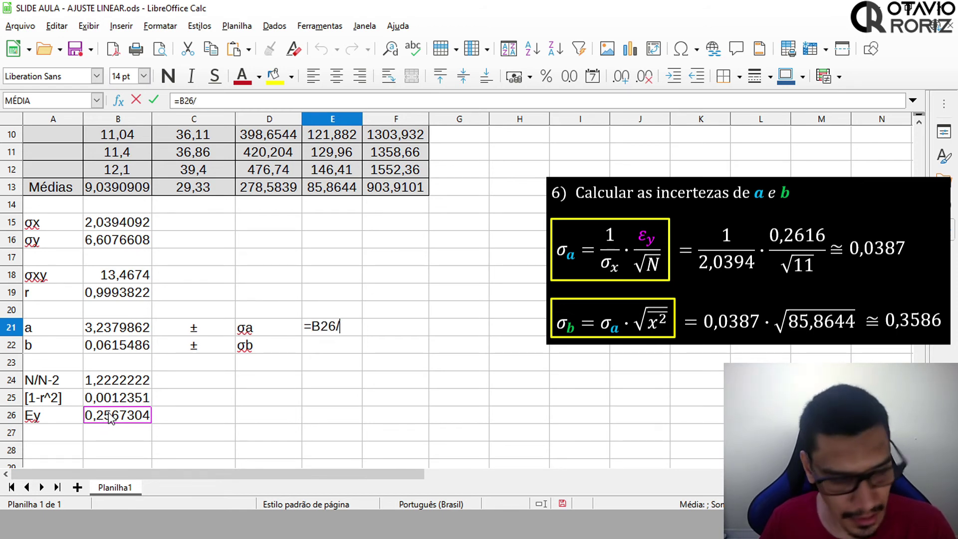
text(()
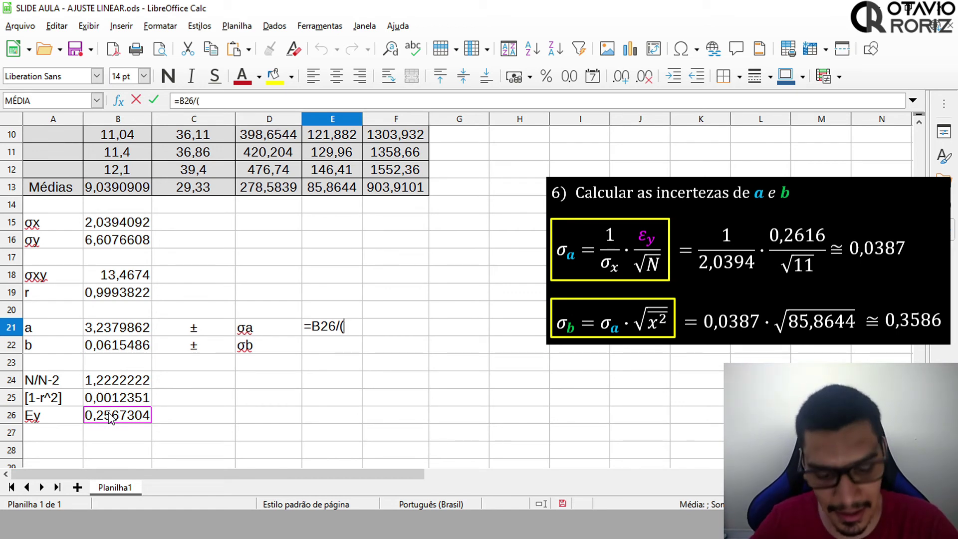
text())
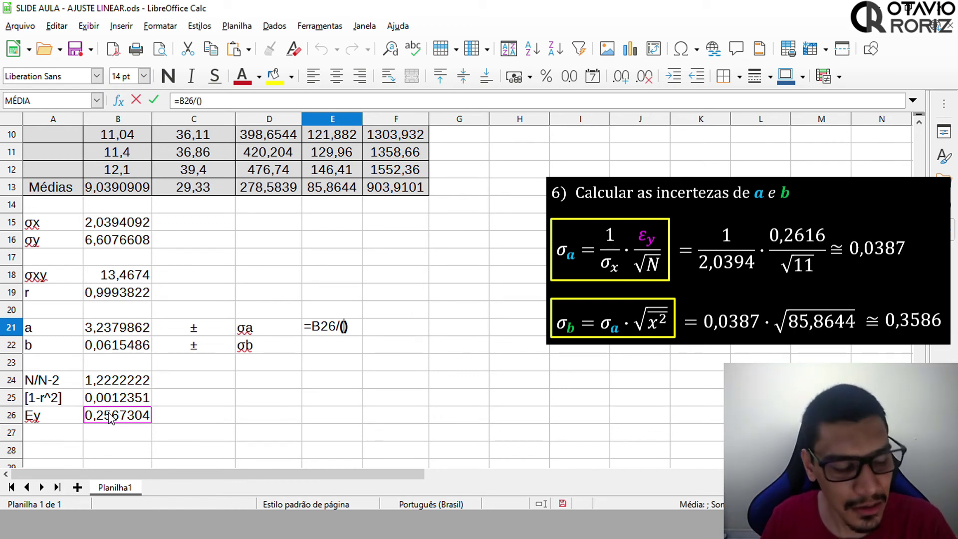
click(141, 224)
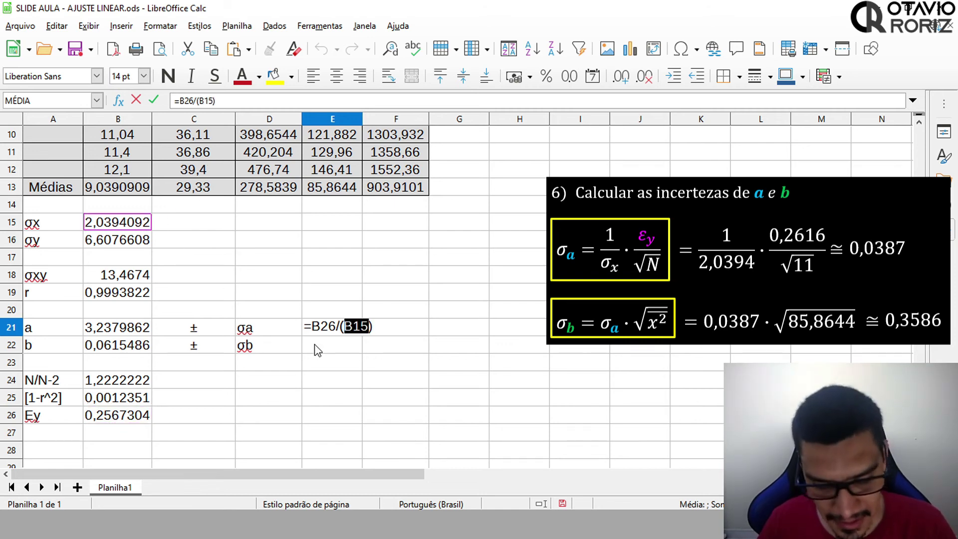
text(*)
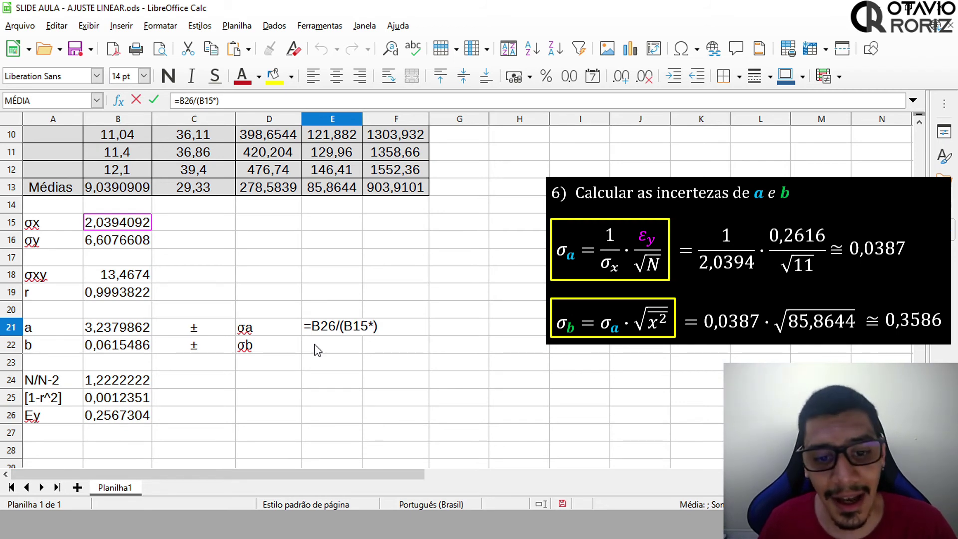
text(()
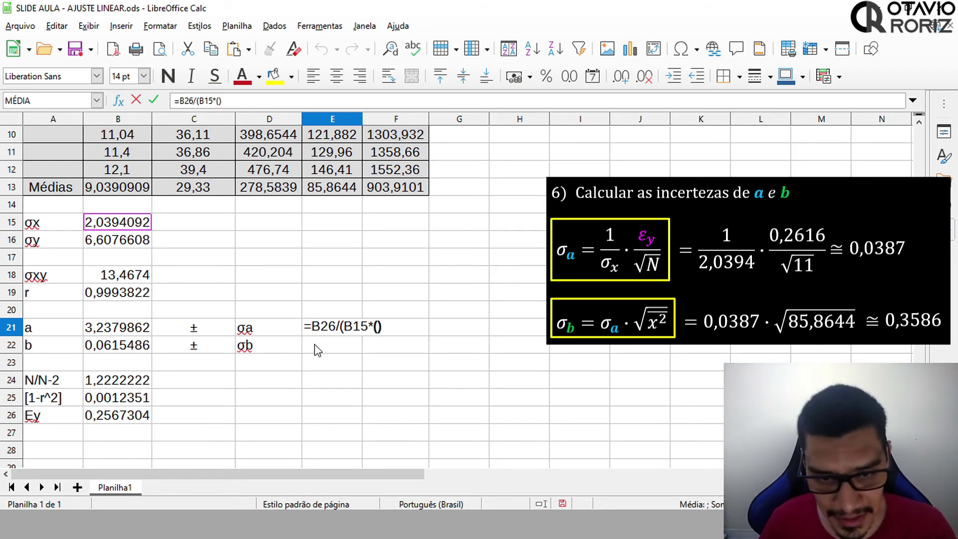
text(()
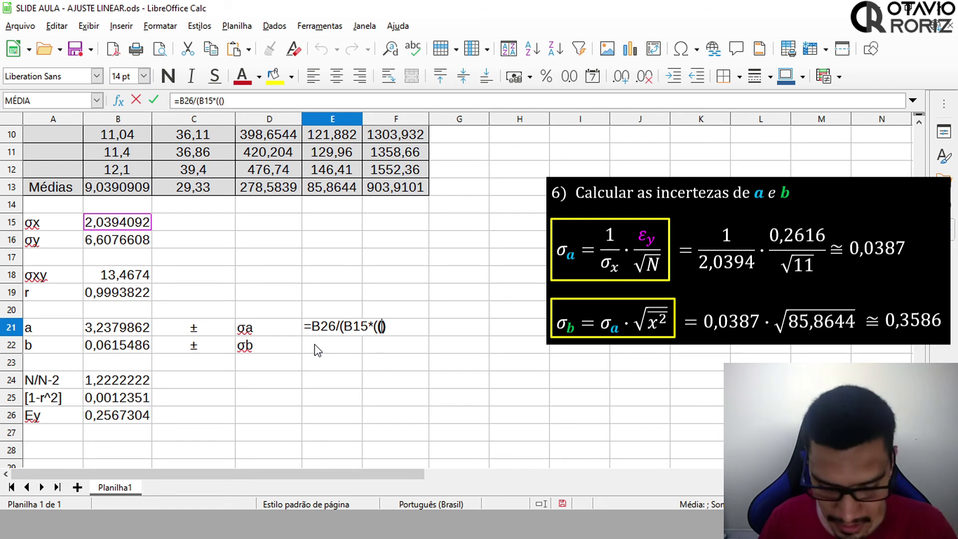
text(11))
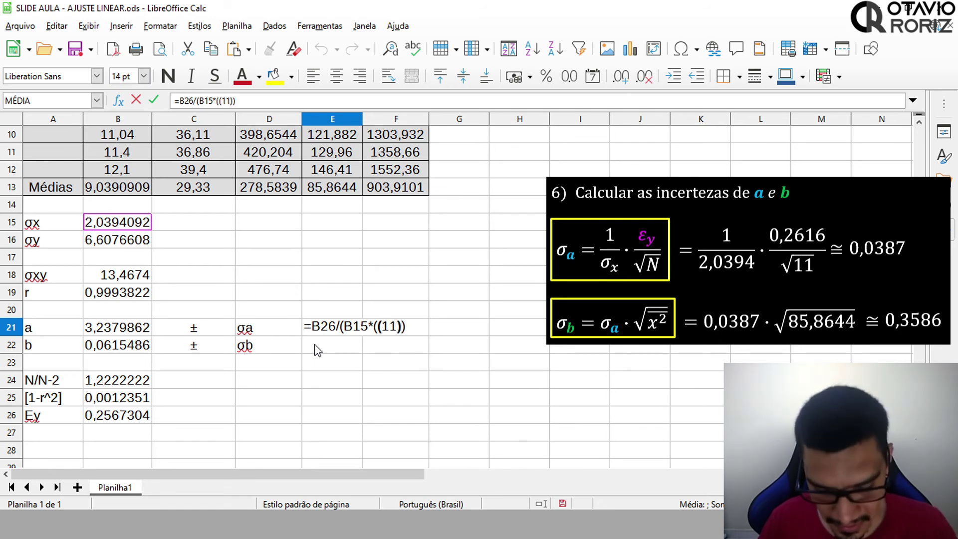
text(^0,5)
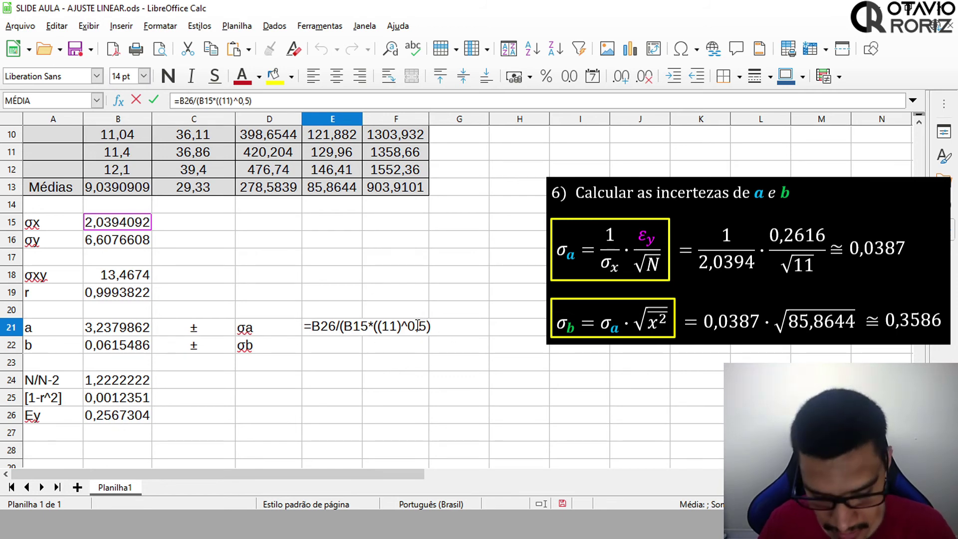
text())
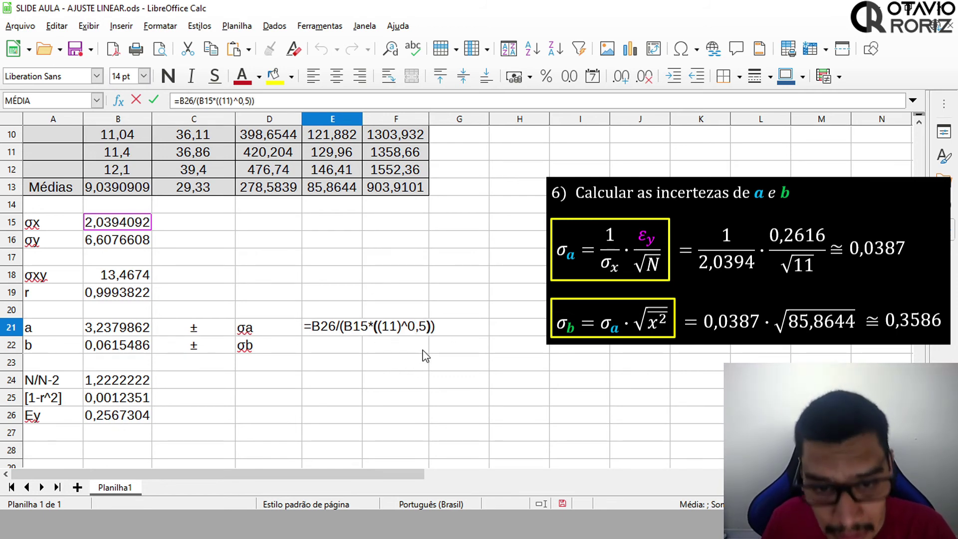
click(376, 326)
key(BackSpace)
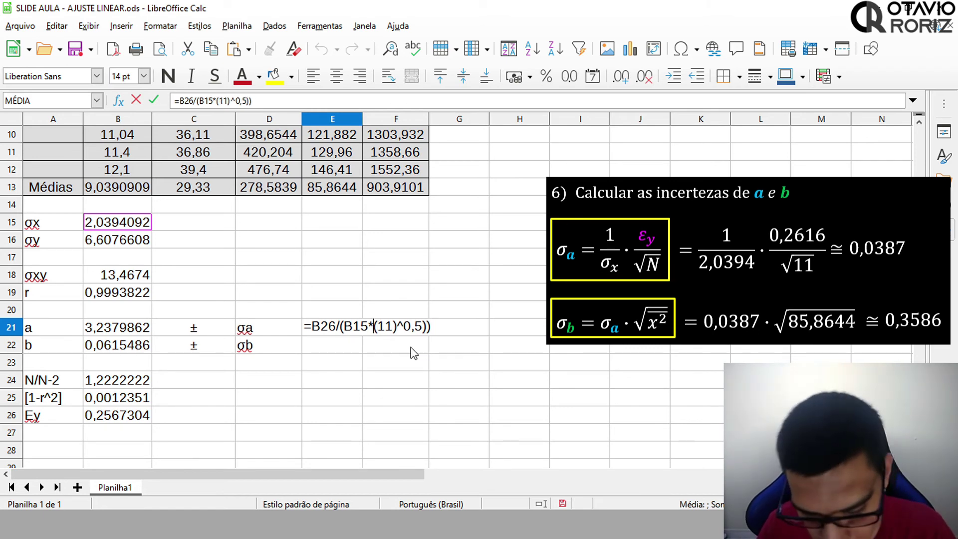
text(()
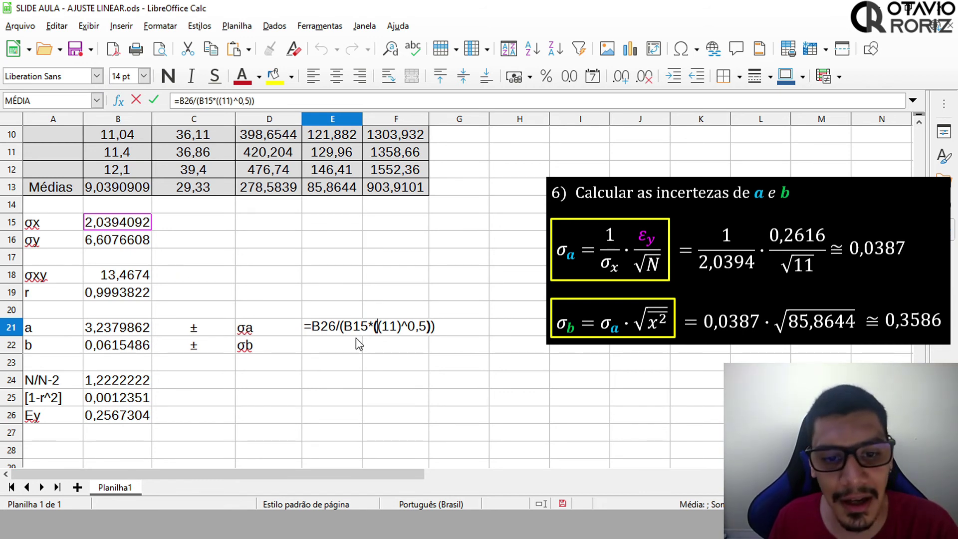
key(Return)
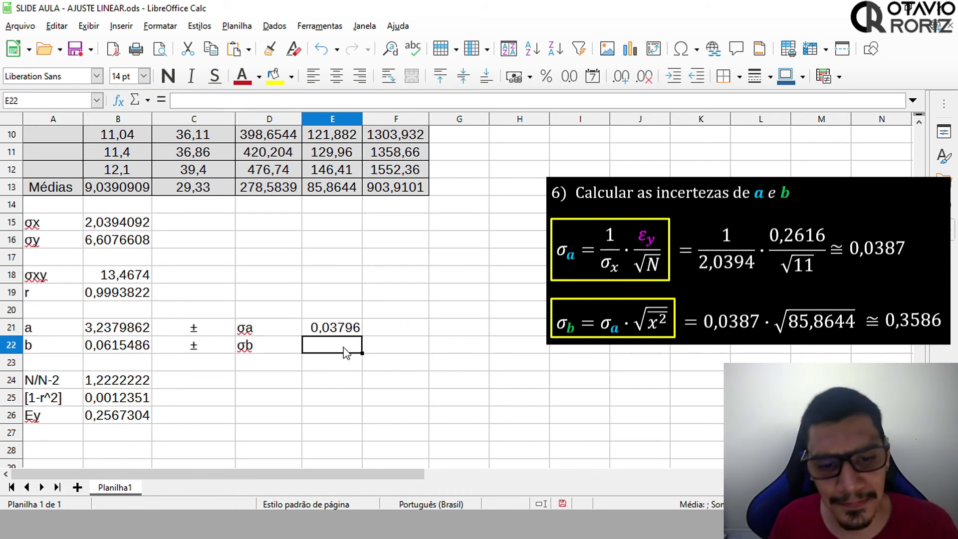
Calculate the uncertainty of b in E22 as σa times the square root of the mean of X^2, =E21*((E13)^0,5)
double_click(346, 352)
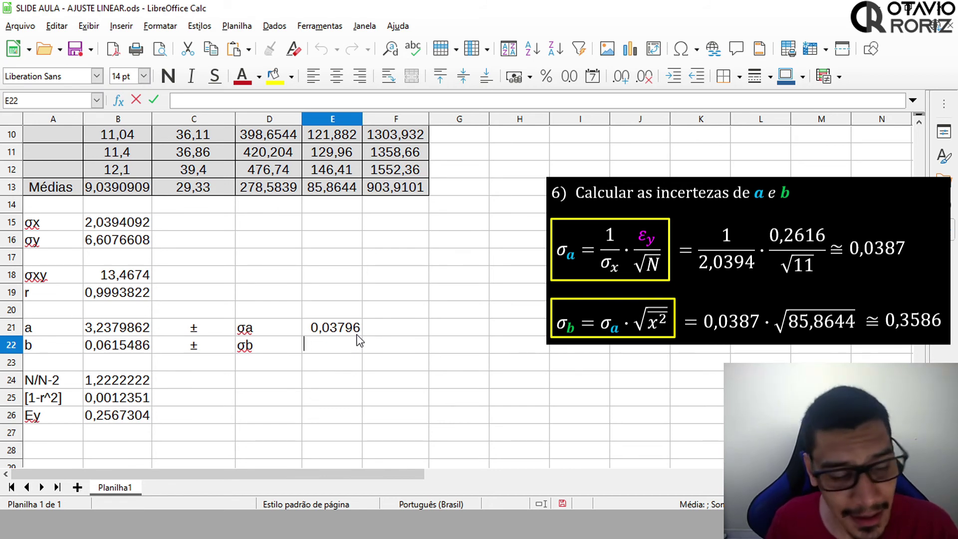
text(=)
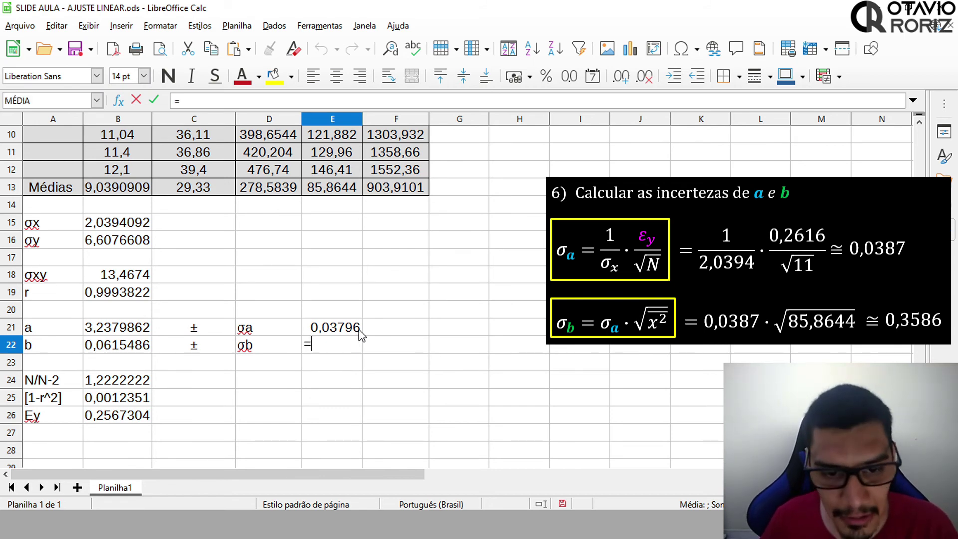
click(357, 327)
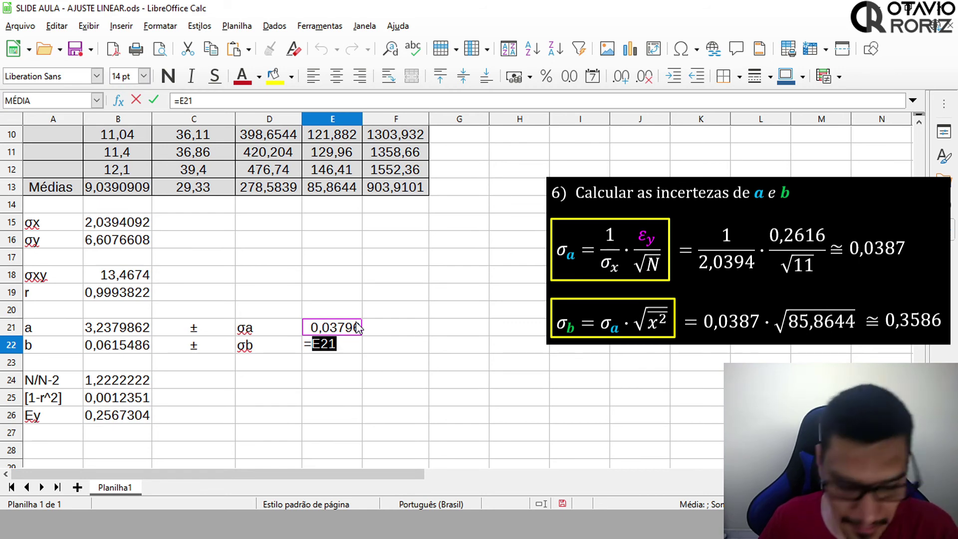
text(*)
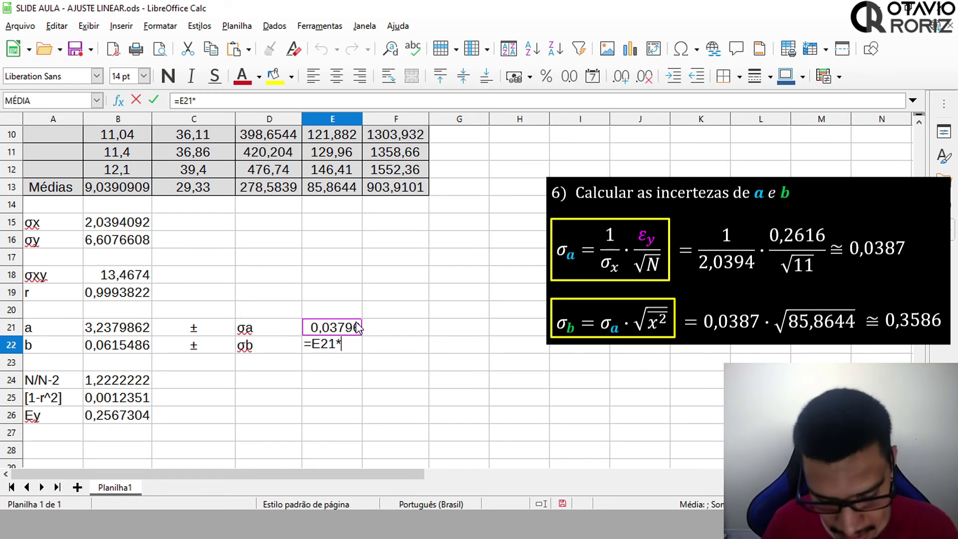
scroll(315, 342, up, 3)
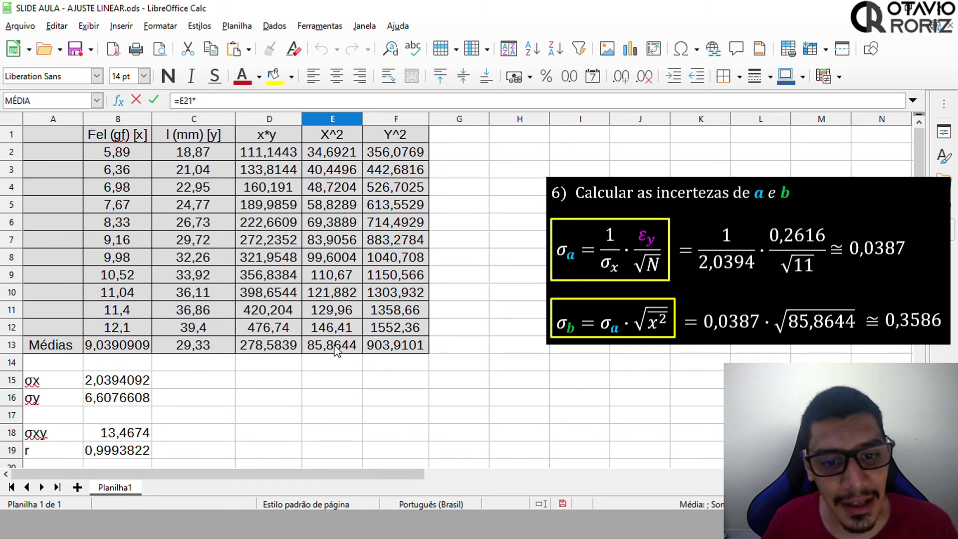
scroll(333, 359, down, 5)
scroll(332, 380, up, 1)
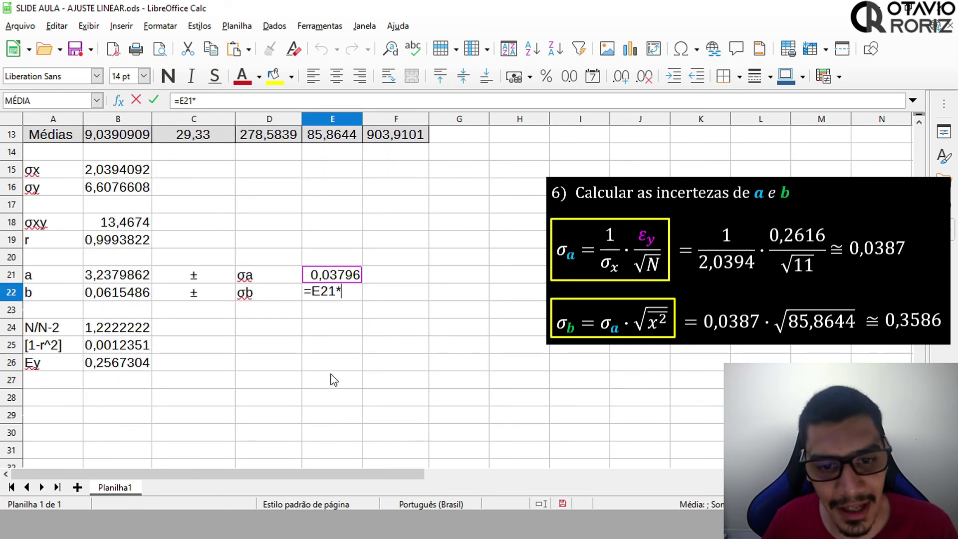
text(()
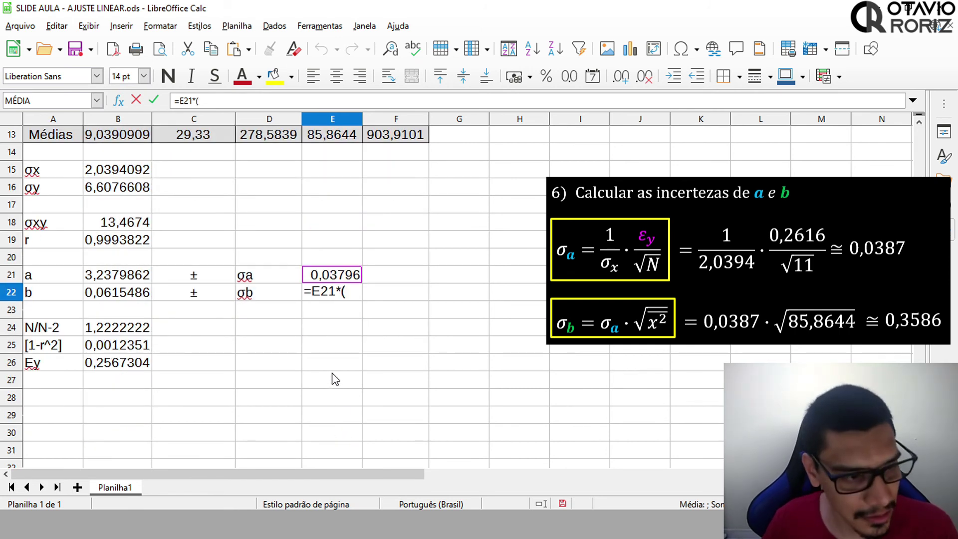
scroll(297, 340, up, 1)
click(319, 189)
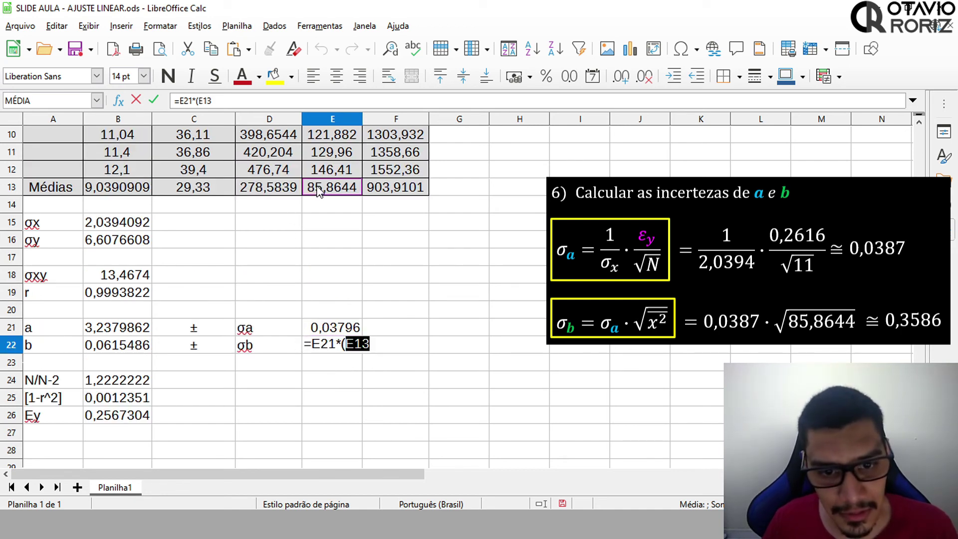
text())
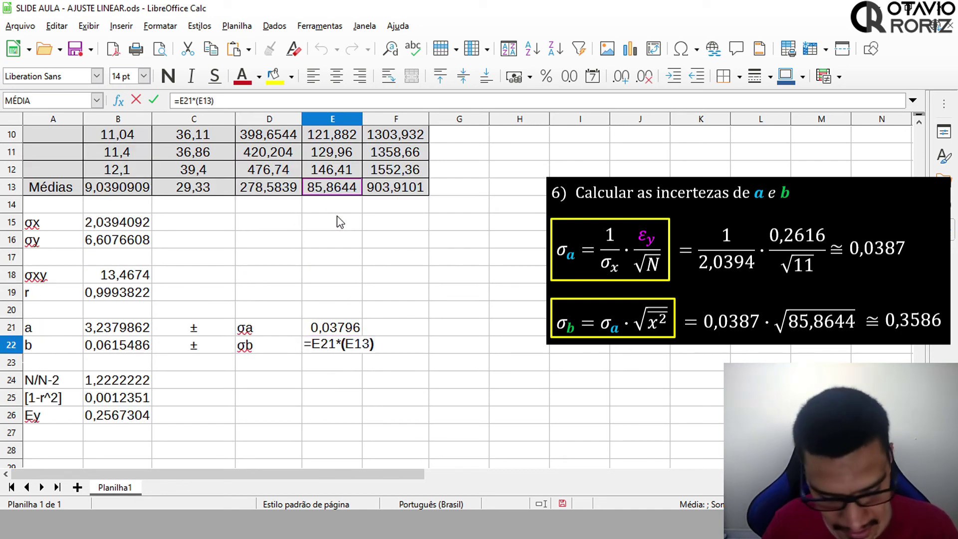
text(^0,5))
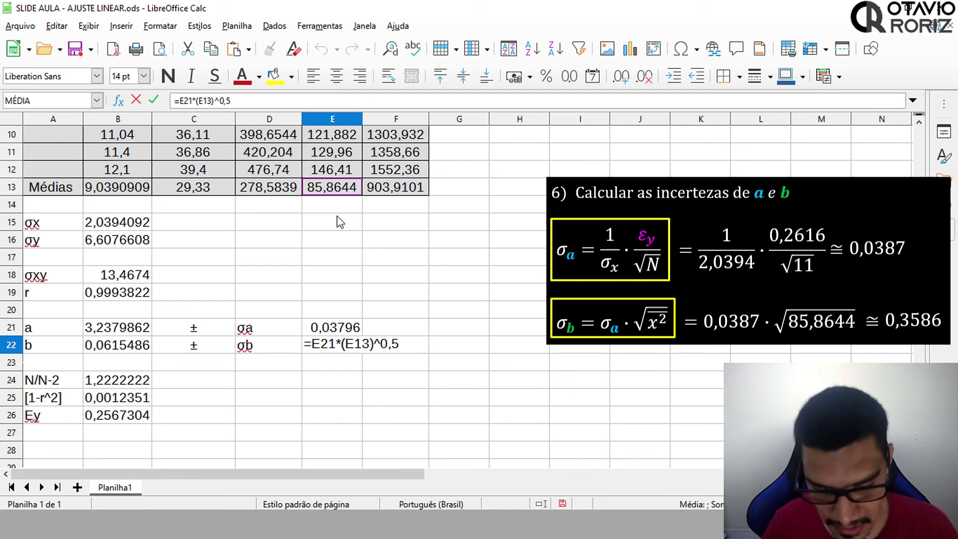
key(Left)
key(Left)
key(Left)
key(Left)
key(Left)
key(Left)
key(Left)
key(Left)
key(Left)
key(Left)
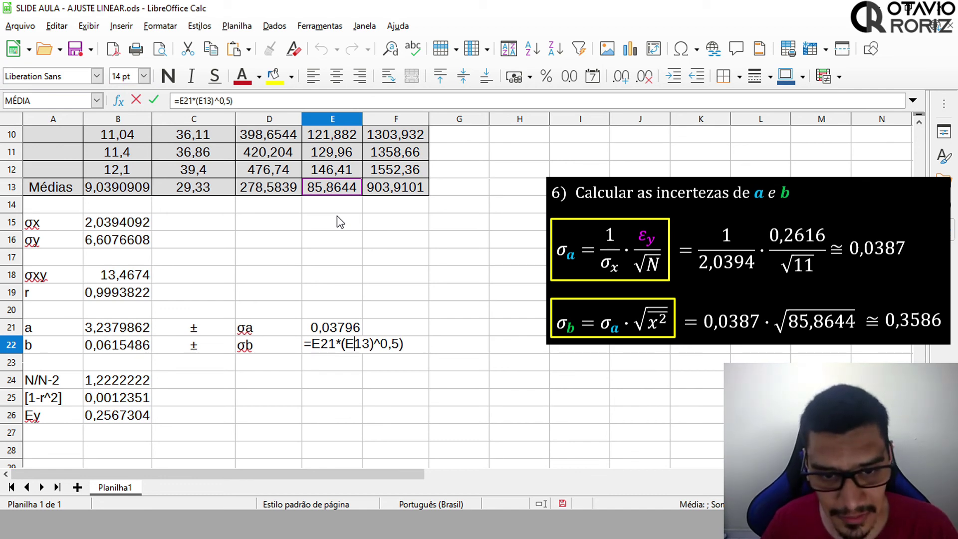
text(()
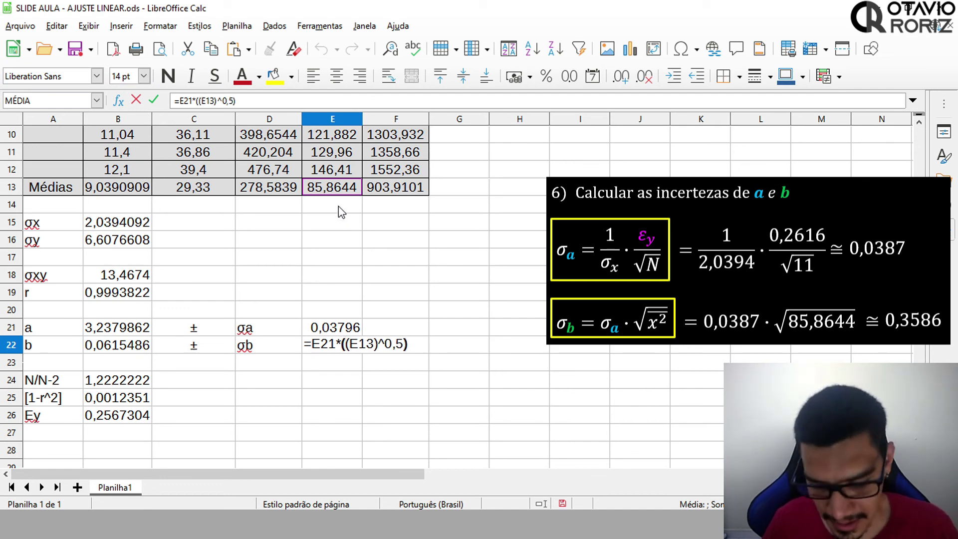
key(Return)
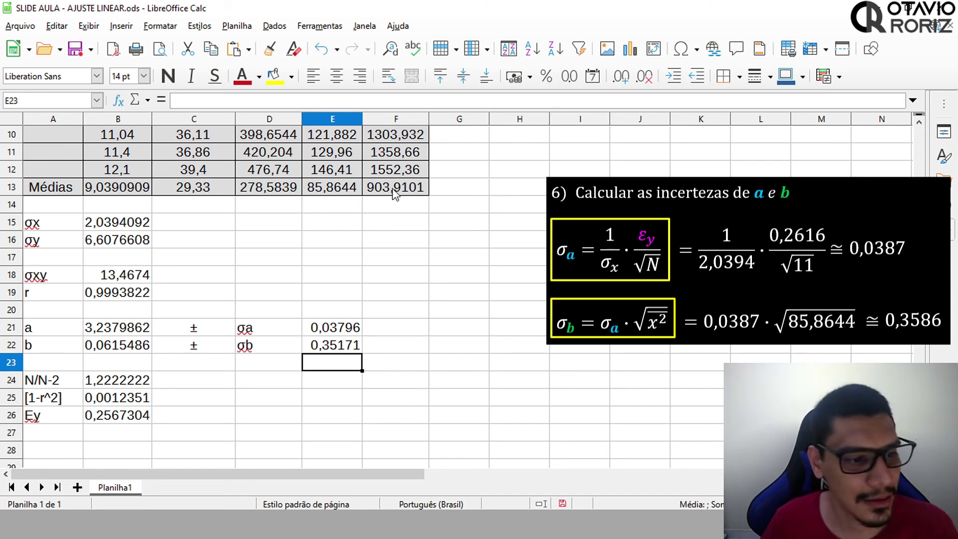